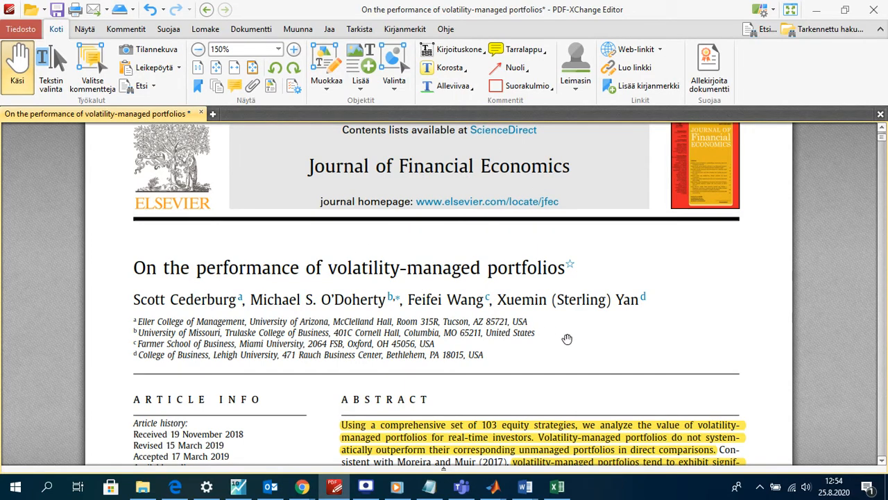
Read the paper's highlighted abstract and introduction up to Eq. (1) for managed portfolios, fitting the page to the window width
{"action": "scroll", "coordinate": [652, 333], "scroll_direction": "down", "scroll_amount": 8}
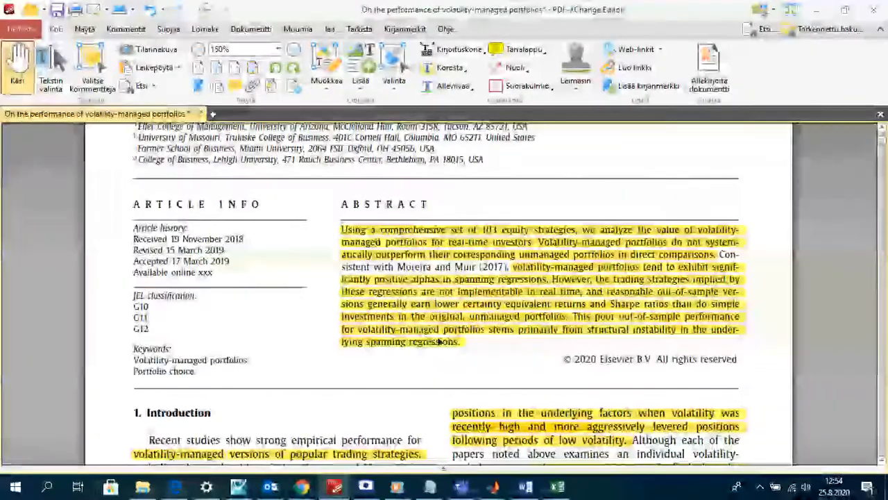
{"action": "scroll", "coordinate": [414, 342], "scroll_direction": "down", "scroll_amount": 2}
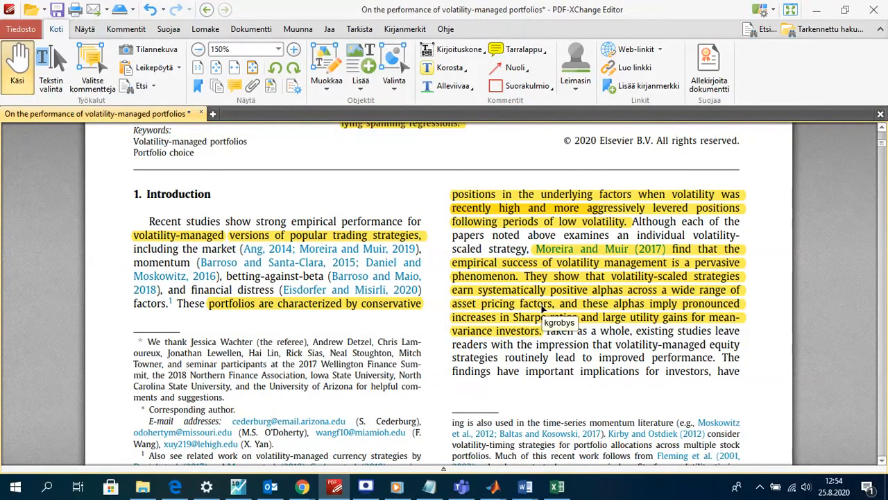
{"action": "scroll", "coordinate": [543, 309], "scroll_direction": "down", "scroll_amount": 10}
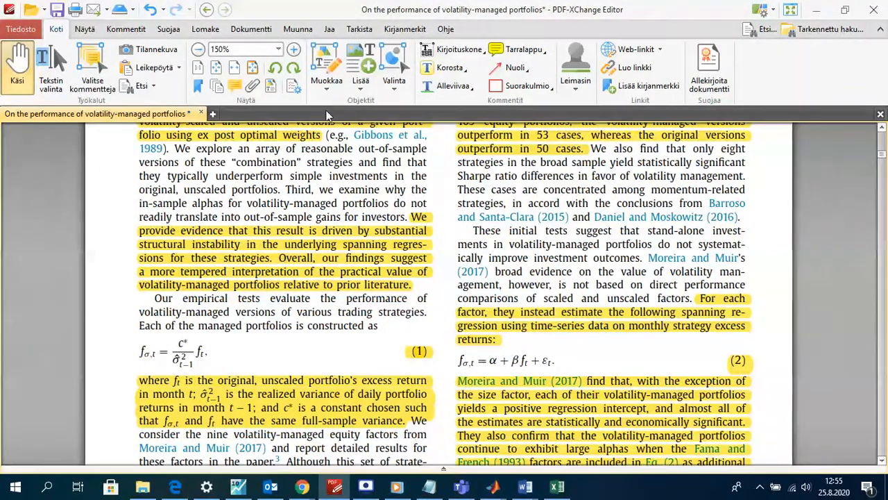
{"action": "left_click", "coordinate": [234, 67]}
{"action": "left_click", "coordinate": [273, 284]}
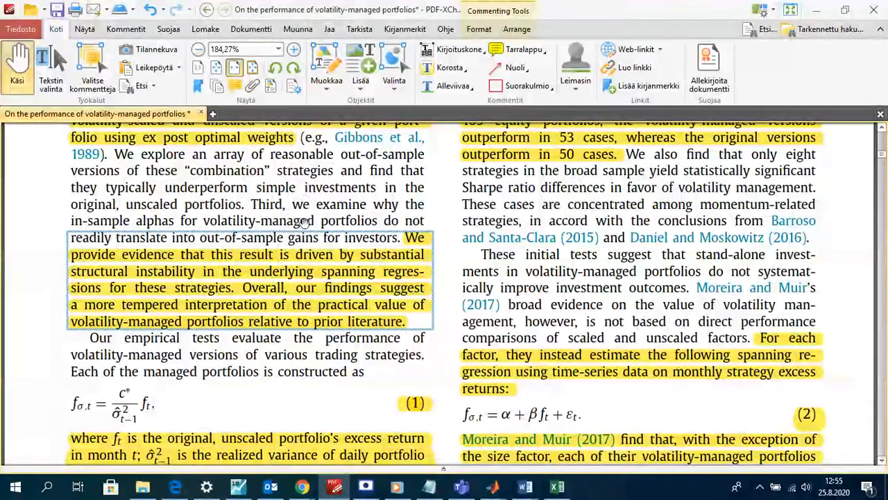
{"action": "scroll", "coordinate": [281, 319], "scroll_direction": "down", "scroll_amount": 3}
{"action": "left_click", "coordinate": [281, 318]}
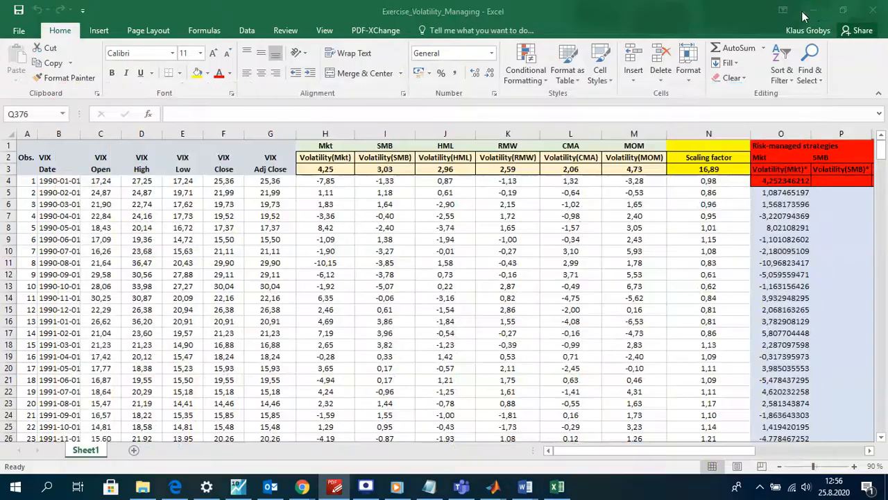
Look over the Exercise_Volatility_Managing workbook in Excel, and switch back to Eq. (1) in PDF-XChange Editor
{"action": "left_click", "coordinate": [815, 10]}
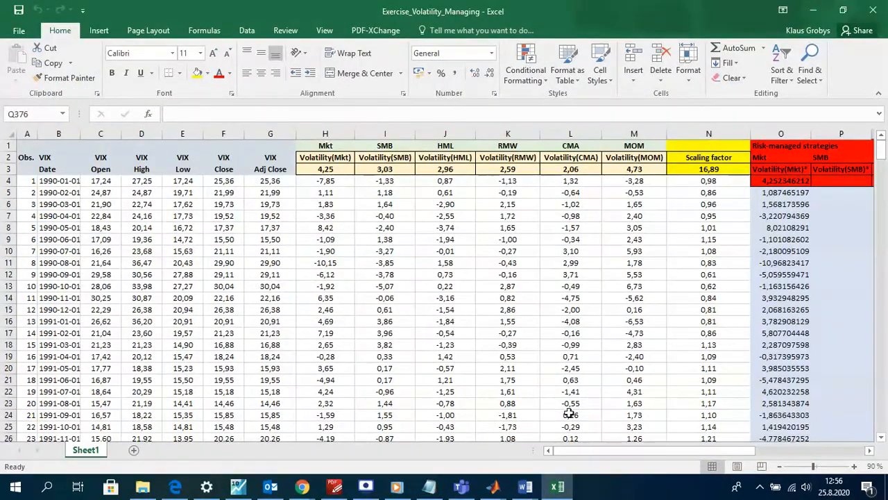
{"action": "left_click_drag", "start_coordinate": [603, 459], "coordinate": [602, 457]}
{"action": "left_click", "coordinate": [335, 485]}
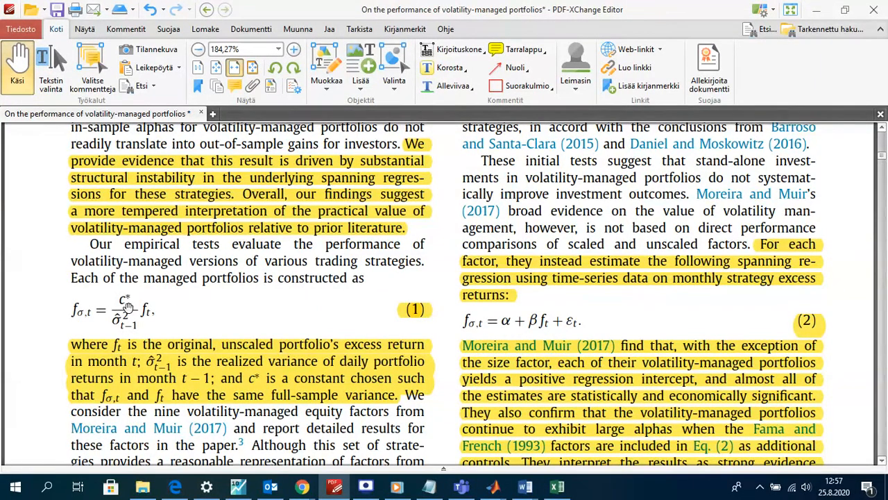
Switch to the Excel workbook and slightly widen the VIX Date column B
{"action": "left_click", "coordinate": [816, 10]}
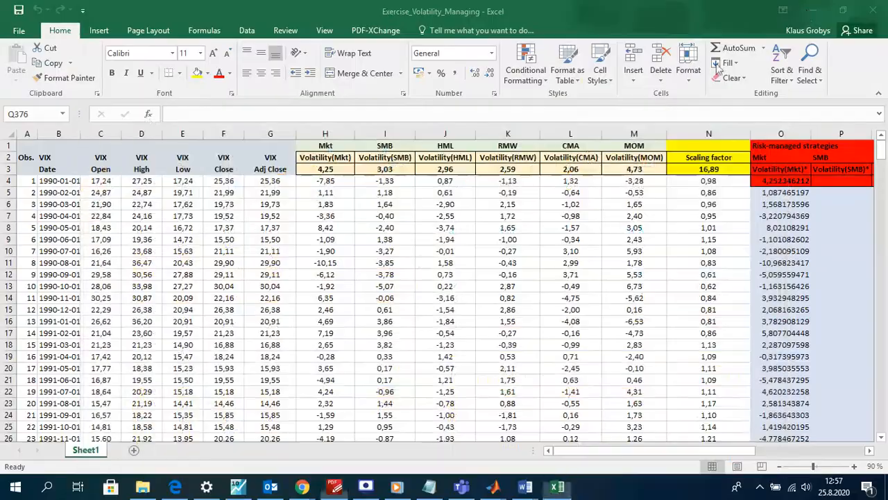
{"action": "left_click", "coordinate": [266, 180]}
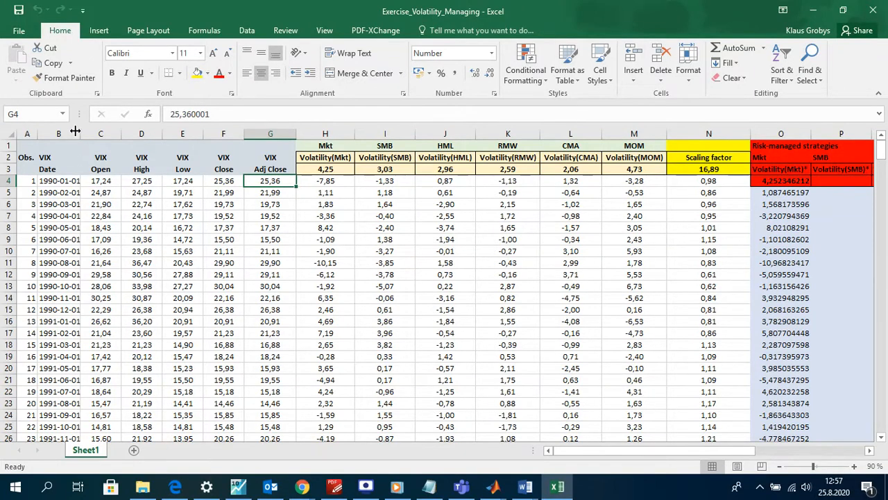
{"action": "left_click_drag", "start_coordinate": [80, 132], "coordinate": [84, 132]}
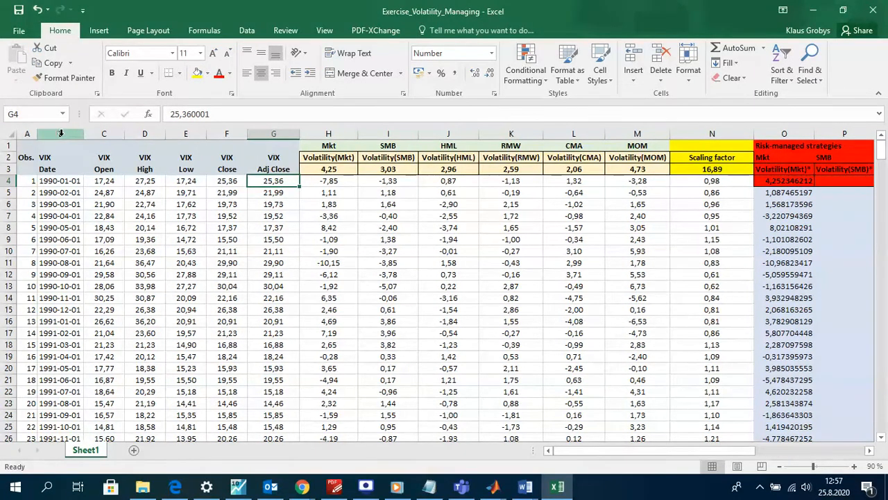
{"action": "left_click", "coordinate": [61, 133]}
Examine the first VIX date and Adj Close value, and compare them with the variance term of Eq. (1) in PDF-XChange Editor
{"action": "left_click", "coordinate": [70, 181]}
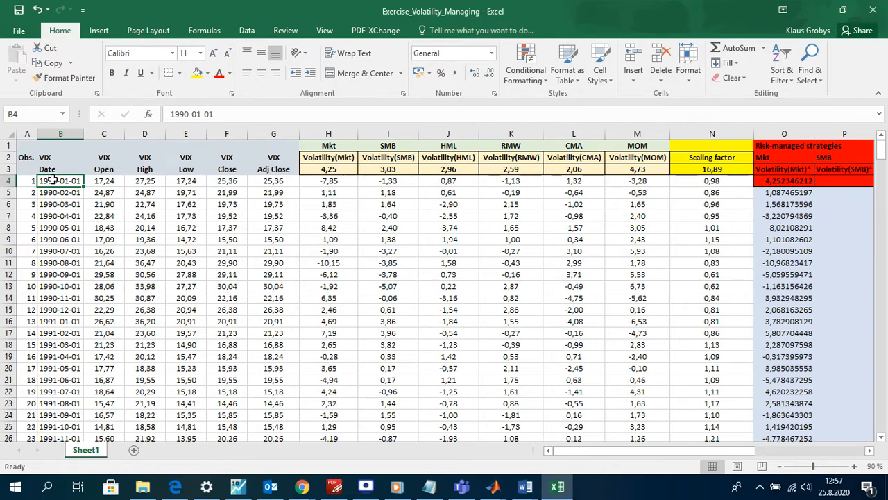
{"action": "left_click", "coordinate": [279, 180]}
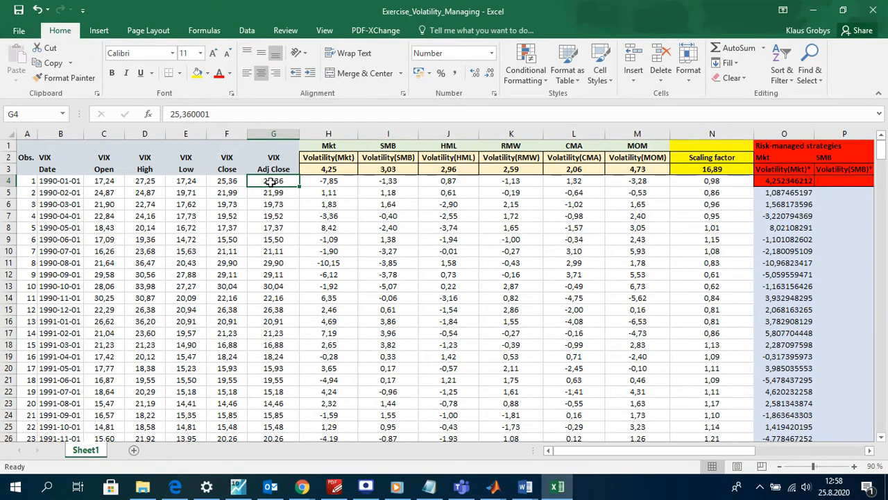
{"action": "left_click", "coordinate": [336, 486]}
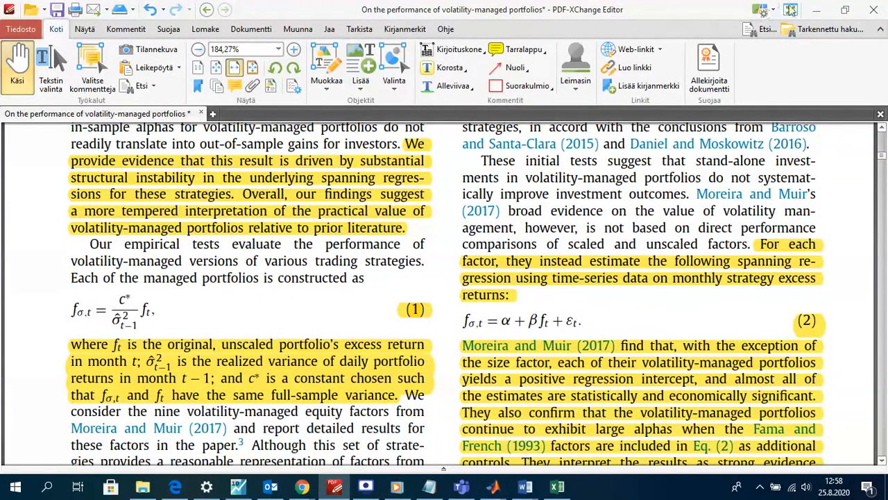
Return to Excel and examine the VIX Adj Close column along with the first and last dates of the sample
{"action": "left_click", "coordinate": [816, 10]}
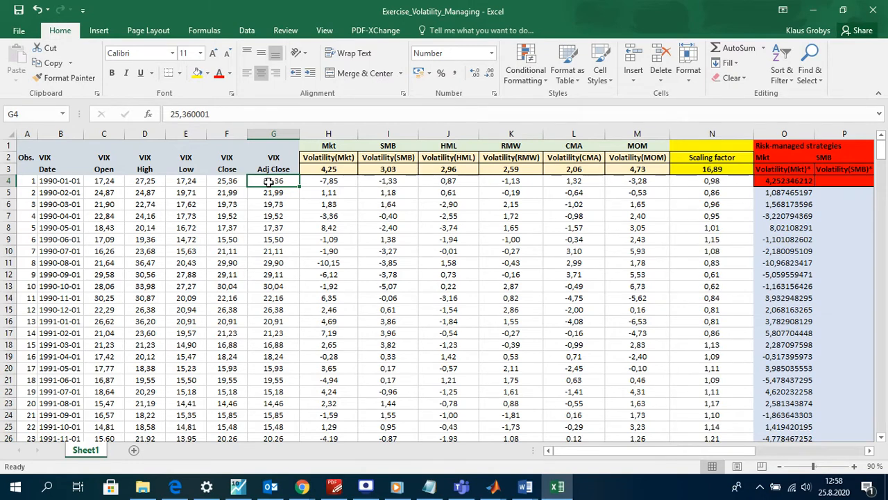
{"action": "left_click", "coordinate": [60, 182]}
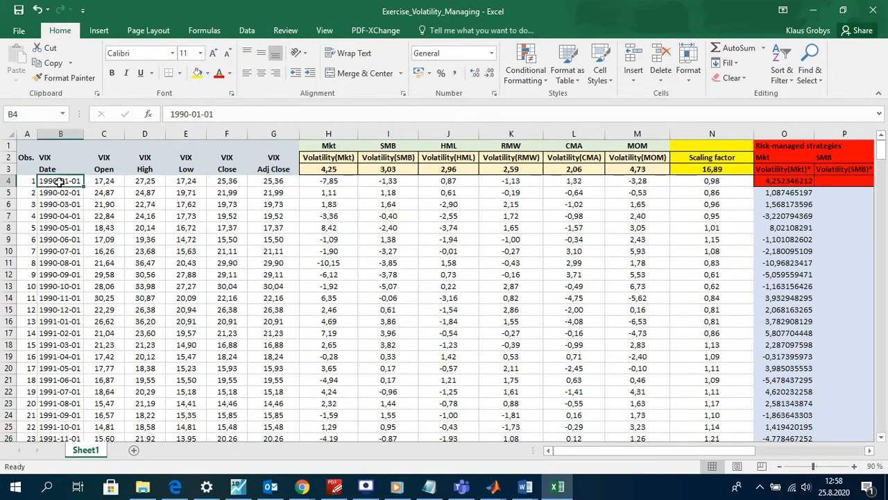
{"action": "left_click", "coordinate": [267, 177]}
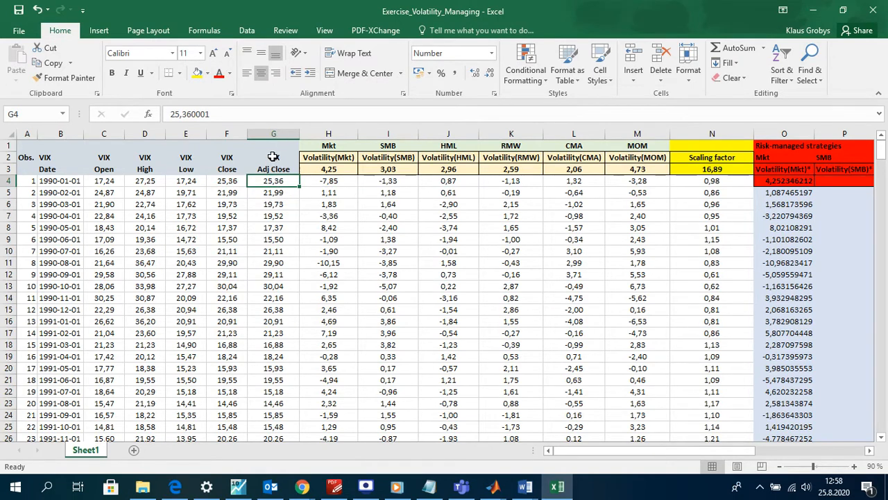
{"action": "left_click_drag", "start_coordinate": [273, 158], "coordinate": [275, 169]}
{"action": "left_click", "coordinate": [276, 181]}
{"action": "left_click", "coordinate": [74, 181]}
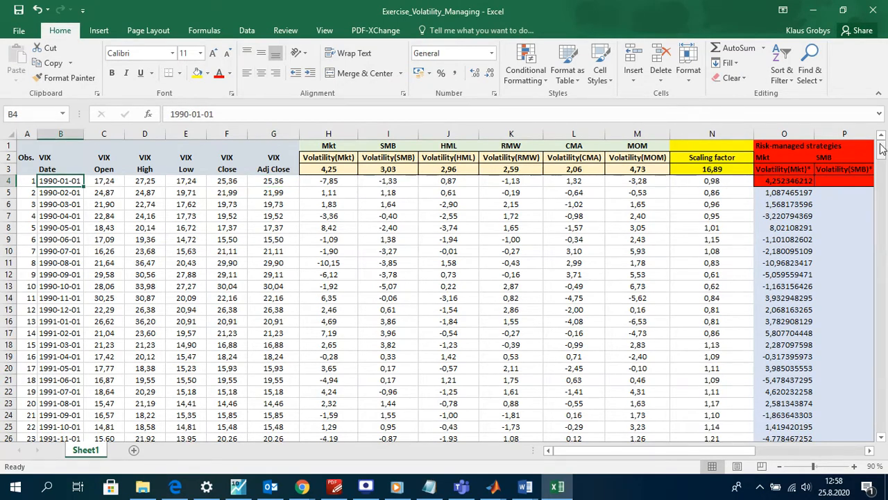
{"action": "left_click_drag", "start_coordinate": [881, 150], "coordinate": [885, 431]}
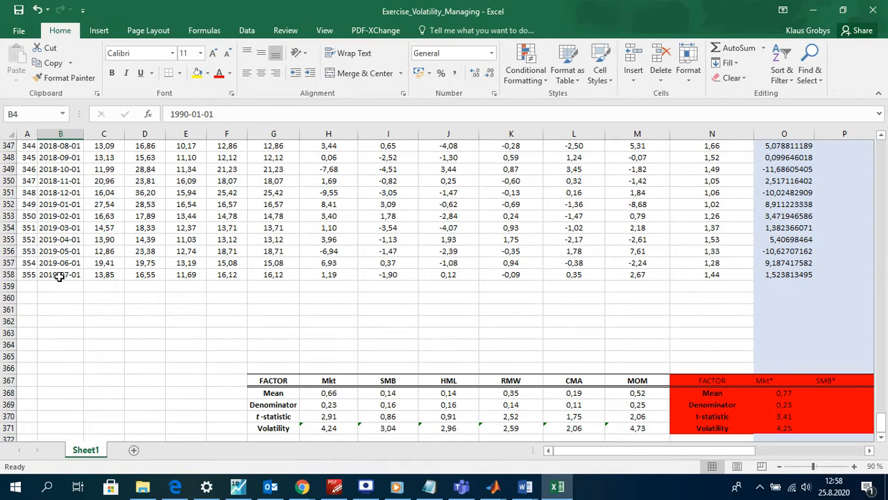
{"action": "left_click", "coordinate": [60, 276]}
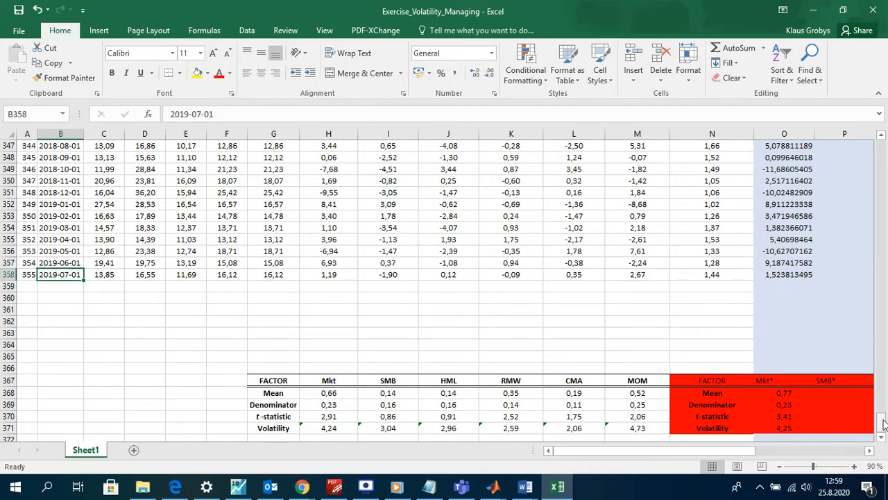
Insert a 2-D line chart of the VIX Adj Close values in G4:G358 and enlarge it over columns C to M
{"action": "left_click_drag", "start_coordinate": [881, 421], "coordinate": [882, 145]}
{"action": "left_click", "coordinate": [271, 181]}
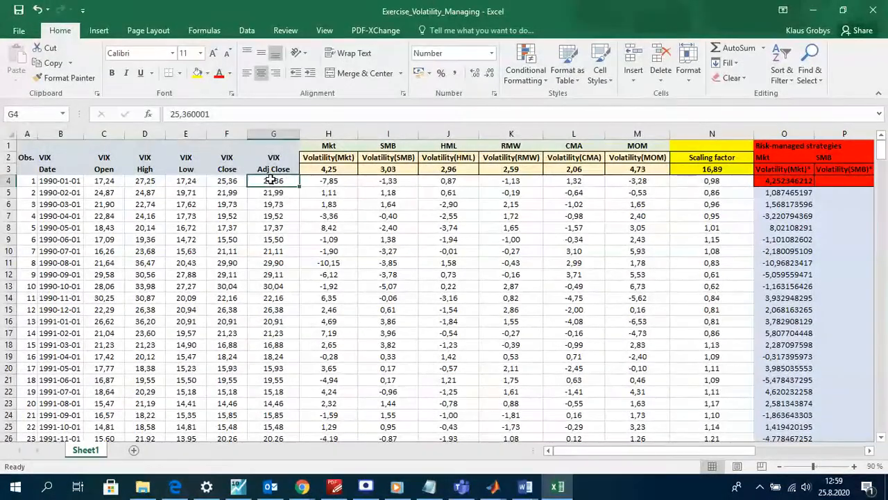
{"action": "key", "text": "ctrl+shift+Down"}
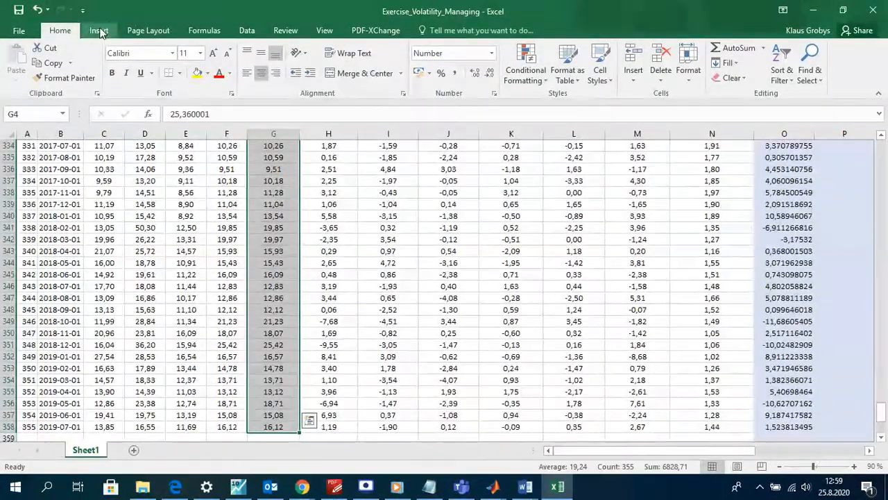
{"action": "left_click", "coordinate": [98, 30]}
{"action": "left_click", "coordinate": [368, 61]}
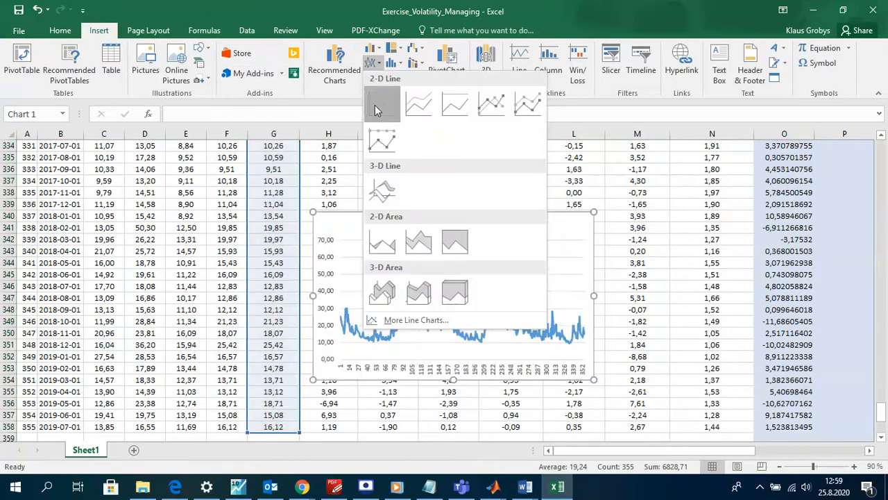
{"action": "left_click", "coordinate": [374, 105]}
{"action": "left_click_drag", "start_coordinate": [557, 259], "coordinate": [347, 202]}
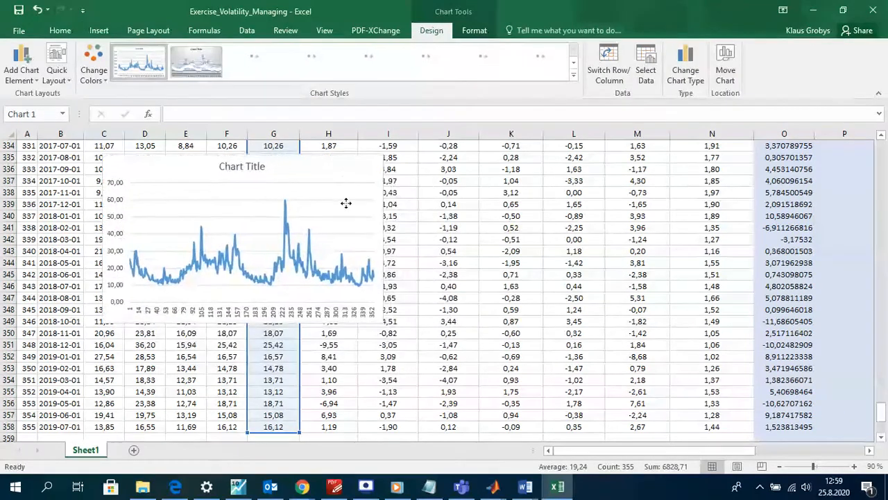
{"action": "left_click_drag", "start_coordinate": [382, 320], "coordinate": [662, 389]}
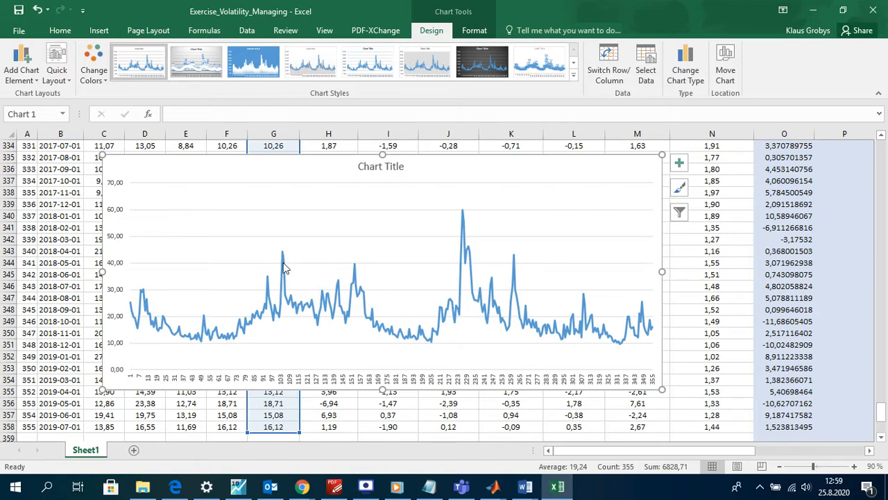
Delete the VIX Adj Close line chart from the sheet
{"action": "mouse_move", "coordinate": [285, 269]}
{"action": "key", "text": "Delete"}
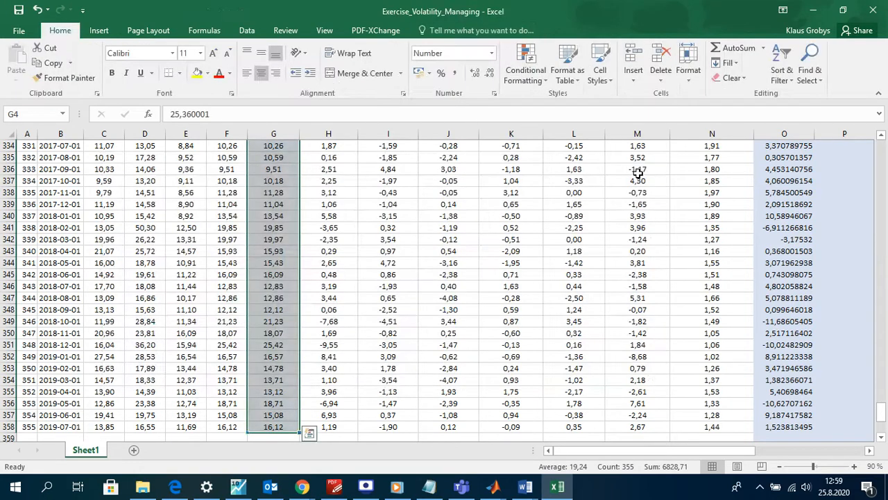
Examine the six factor return columns Mkt, SMB, HML, RMW, CMA and MOM one after another
{"action": "left_click_drag", "start_coordinate": [881, 411], "coordinate": [879, 145]}
{"action": "left_click", "coordinate": [637, 180]}
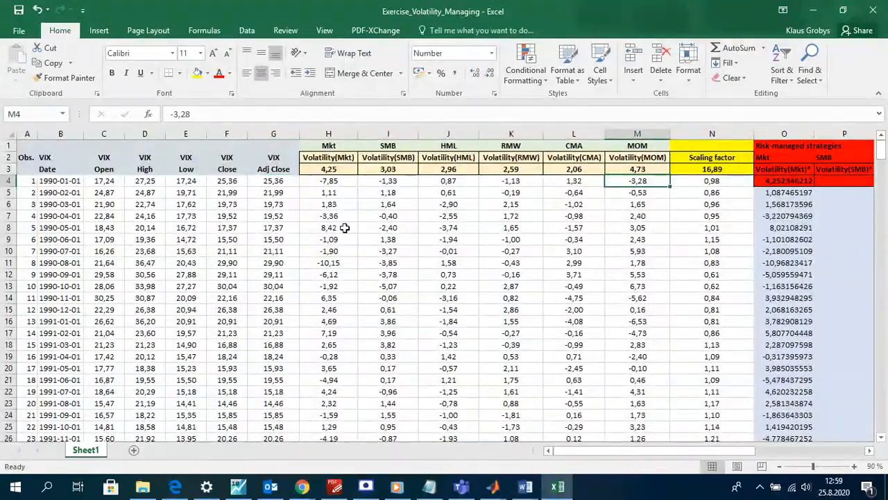
{"action": "left_click", "coordinate": [329, 132]}
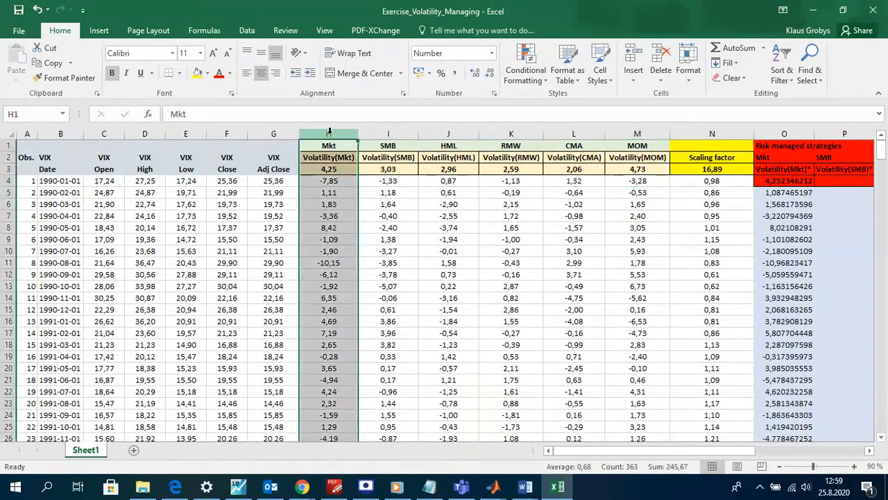
{"action": "left_click", "coordinate": [633, 132]}
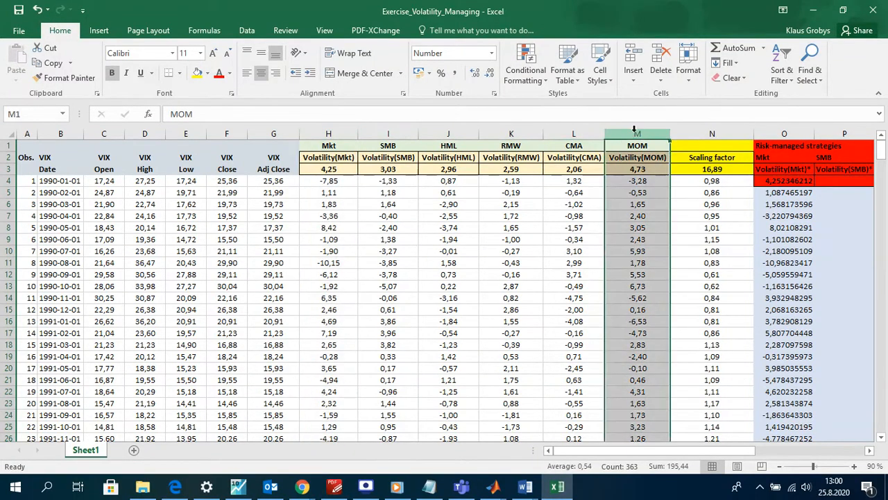
{"action": "left_click", "coordinate": [327, 145]}
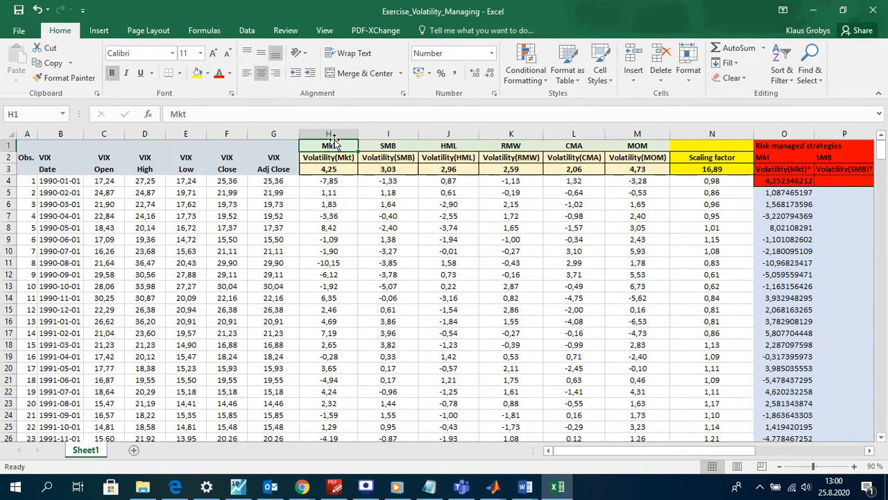
{"action": "left_click", "coordinate": [329, 132]}
{"action": "left_click", "coordinate": [389, 134]}
{"action": "left_click", "coordinate": [448, 134]}
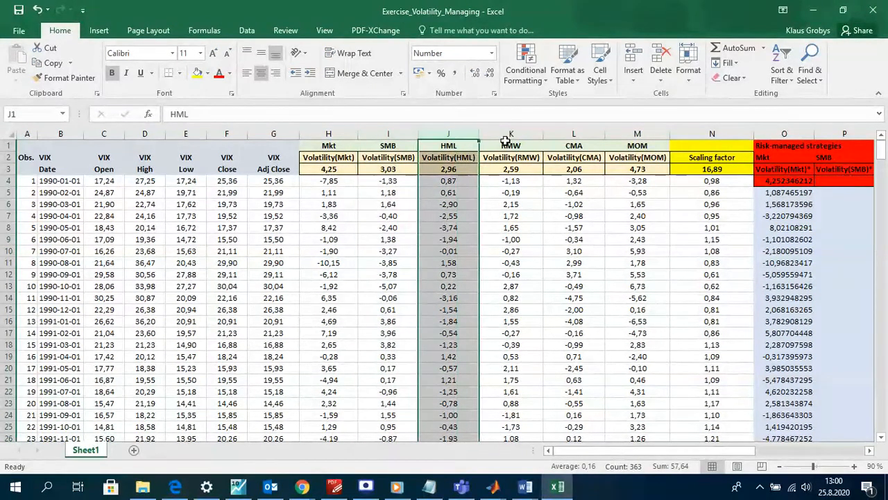
{"action": "left_click", "coordinate": [514, 133]}
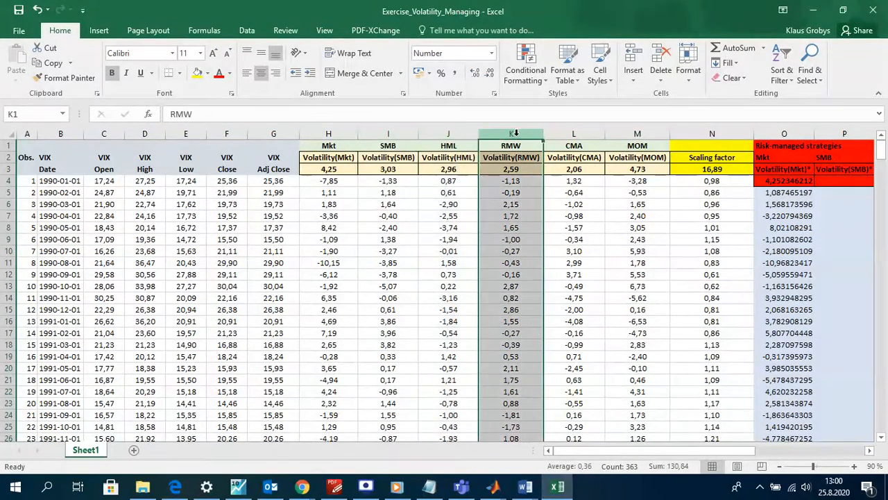
{"action": "left_click", "coordinate": [583, 134]}
{"action": "left_click", "coordinate": [638, 135]}
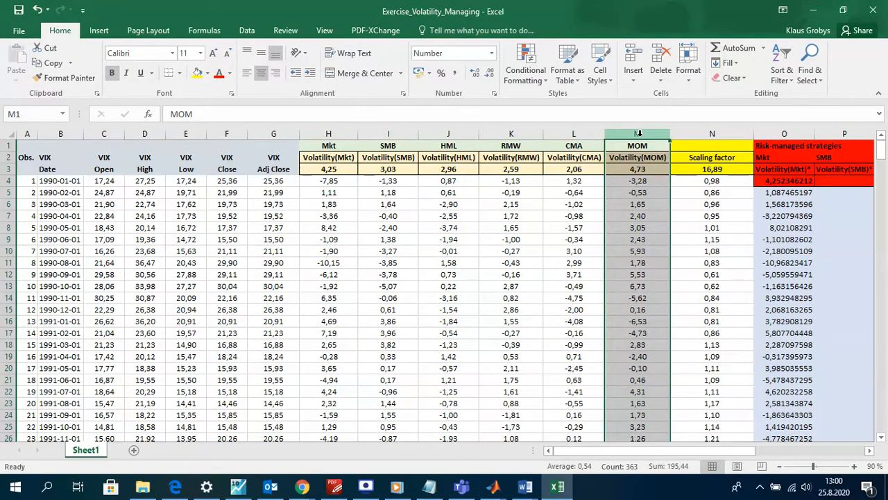
{"action": "left_click", "coordinate": [619, 183]}
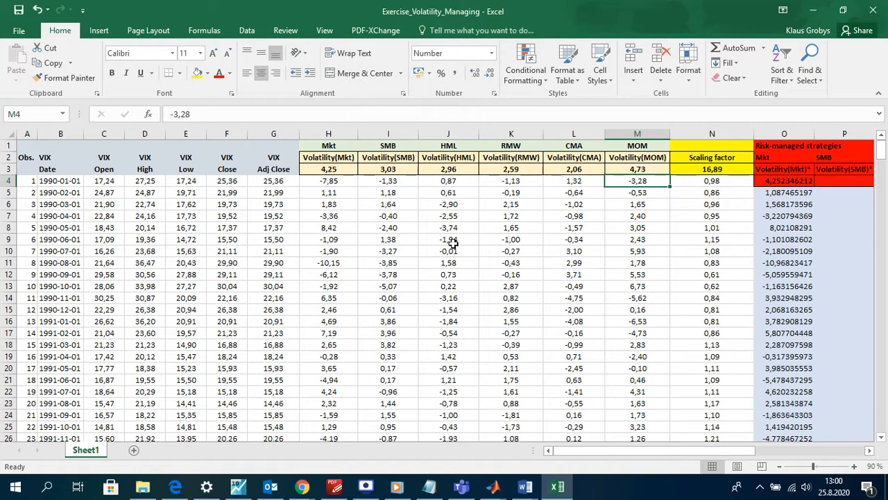
Inspect the volatility formula of the Mkt factor in H3 and its label
{"action": "left_click", "coordinate": [327, 172]}
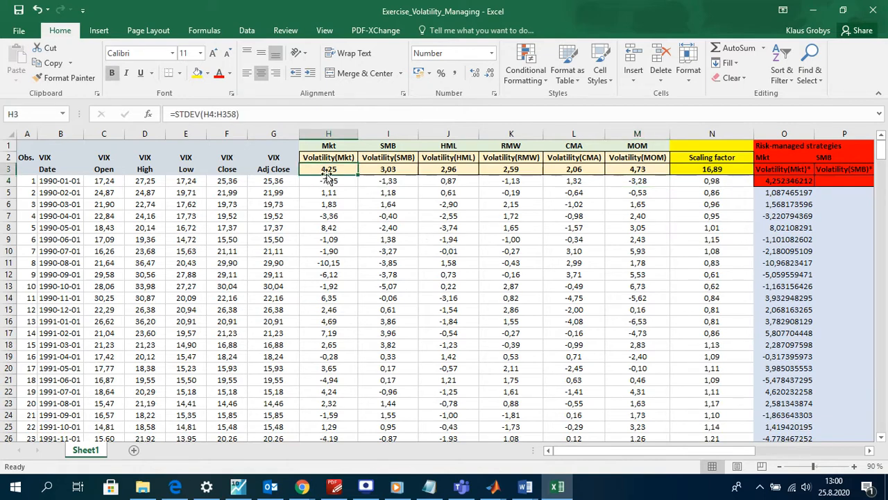
{"action": "left_click", "coordinate": [317, 158]}
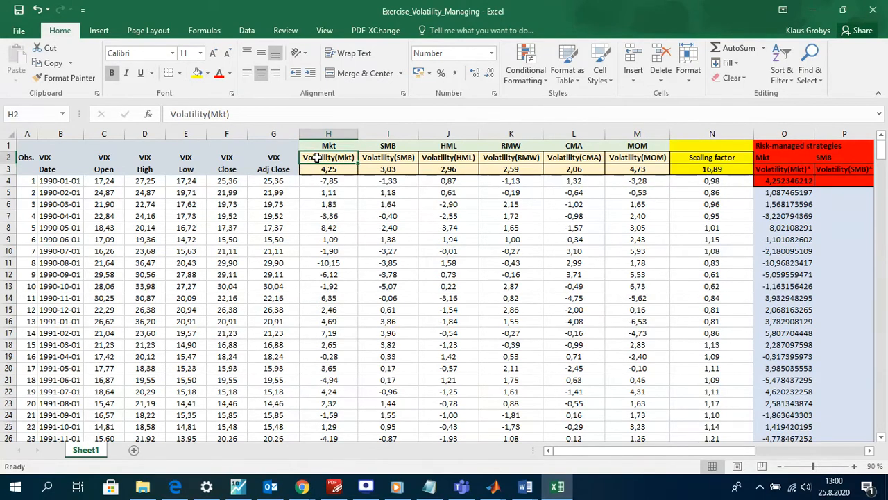
Inspect the volatility formulas in H3:M3, checking the Mkt, SMB and MOM cells against their factor labels
{"action": "left_click", "coordinate": [327, 171]}
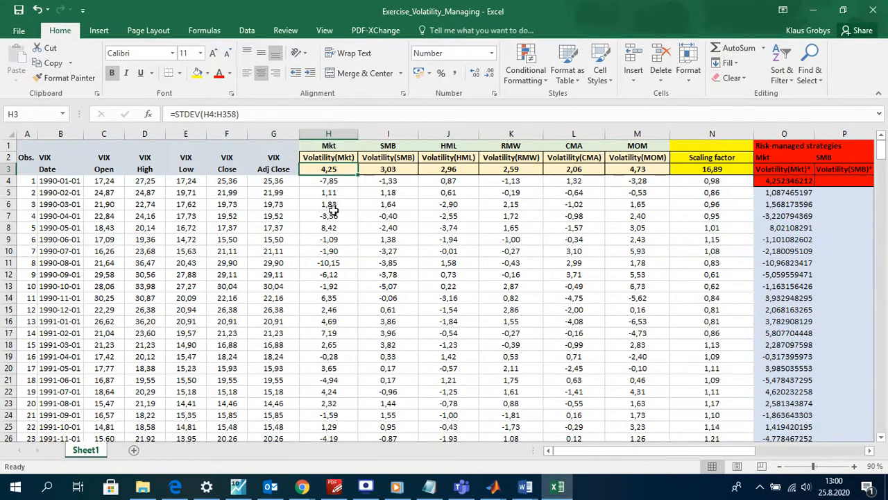
{"action": "left_click", "coordinate": [374, 170]}
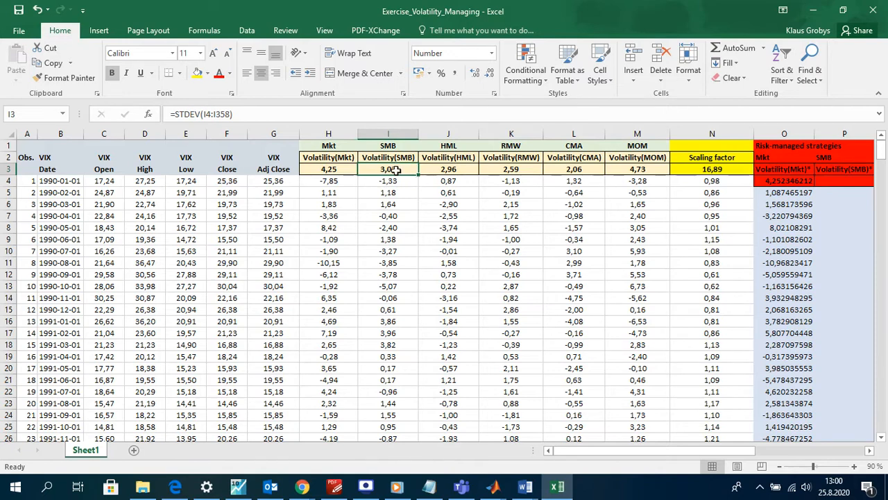
{"action": "left_click", "coordinate": [388, 146]}
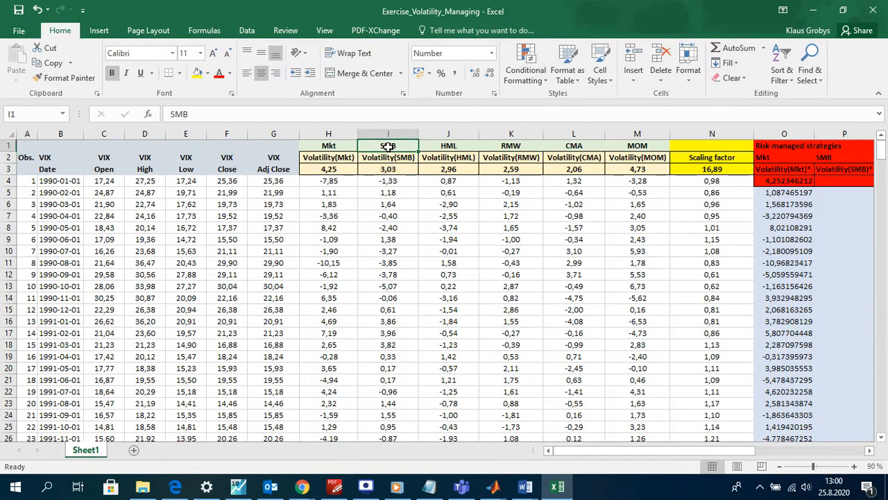
{"action": "left_click", "coordinate": [392, 181]}
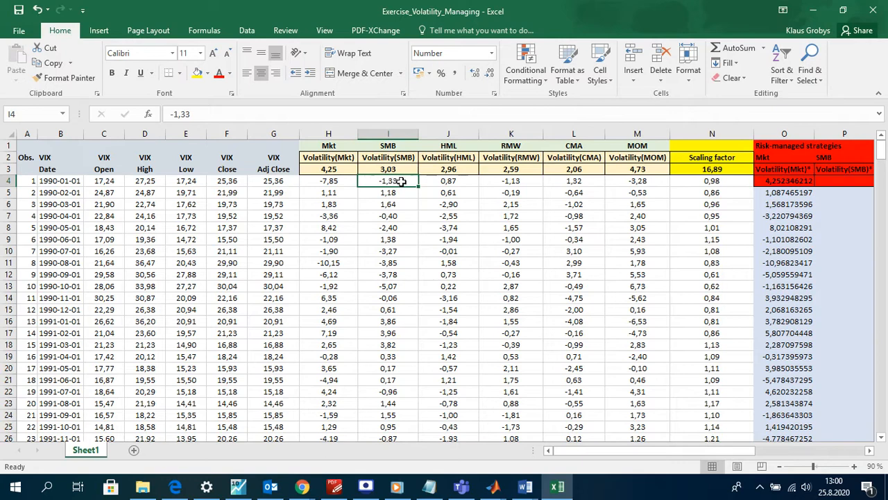
{"action": "left_click_drag", "start_coordinate": [646, 169], "coordinate": [330, 173]}
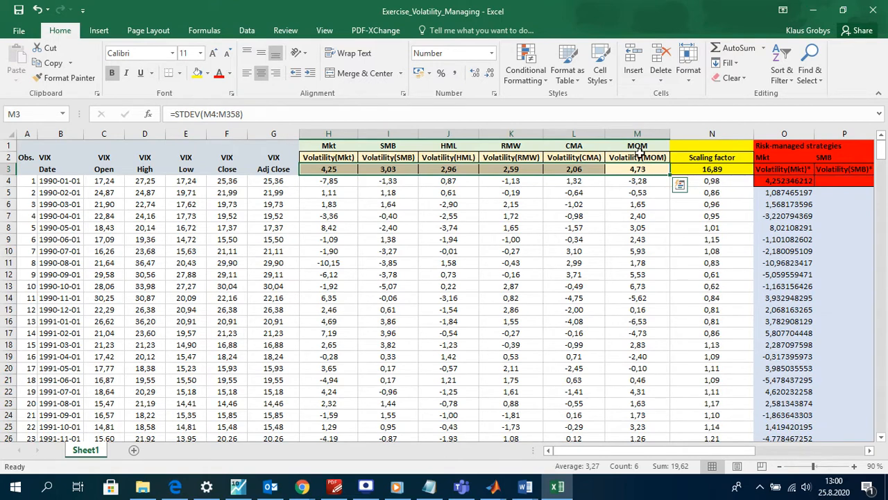
{"action": "left_click", "coordinate": [637, 156]}
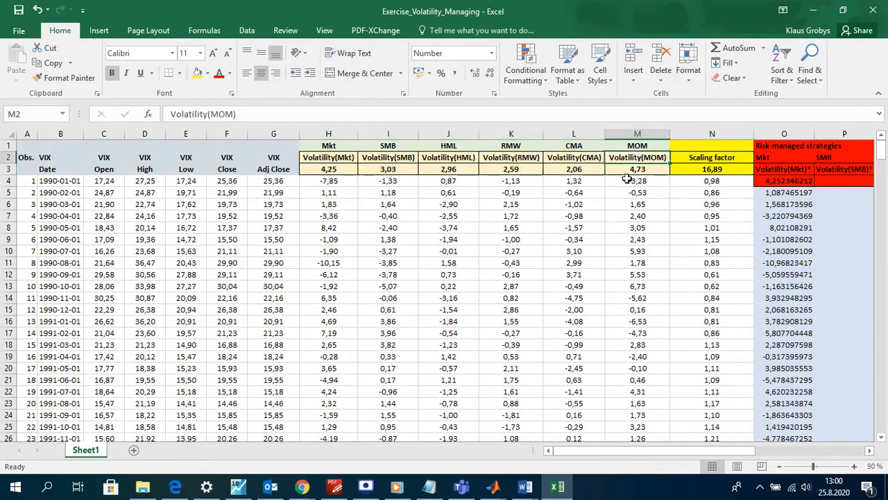
Examine the STDEV formula of the Mkt volatility in H3 and the range it references
{"action": "left_click", "coordinate": [326, 168]}
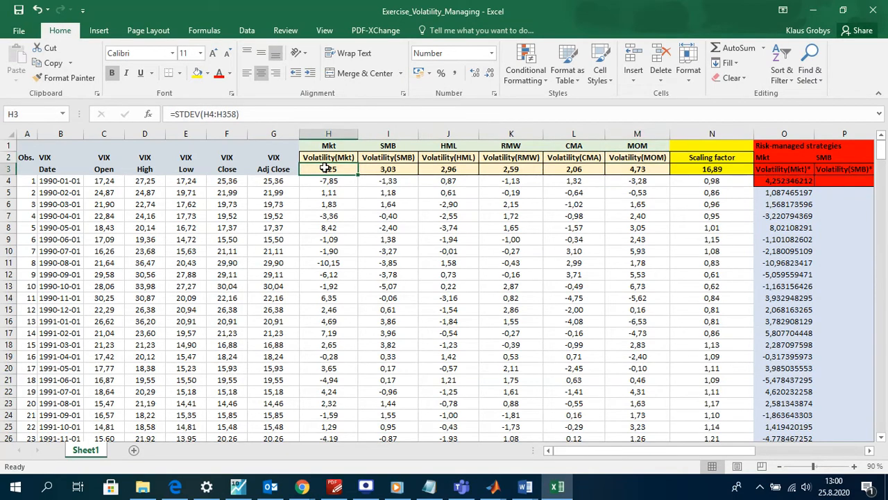
{"action": "left_click", "coordinate": [191, 114]}
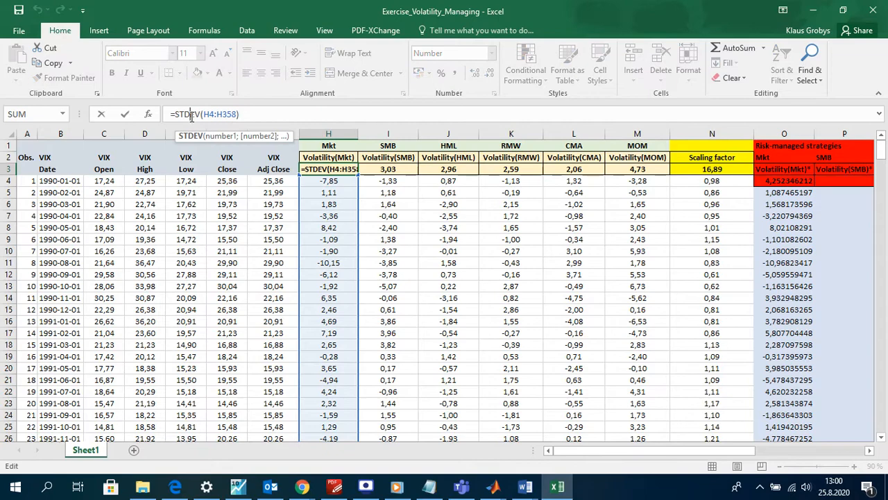
{"action": "key", "text": "Return"}
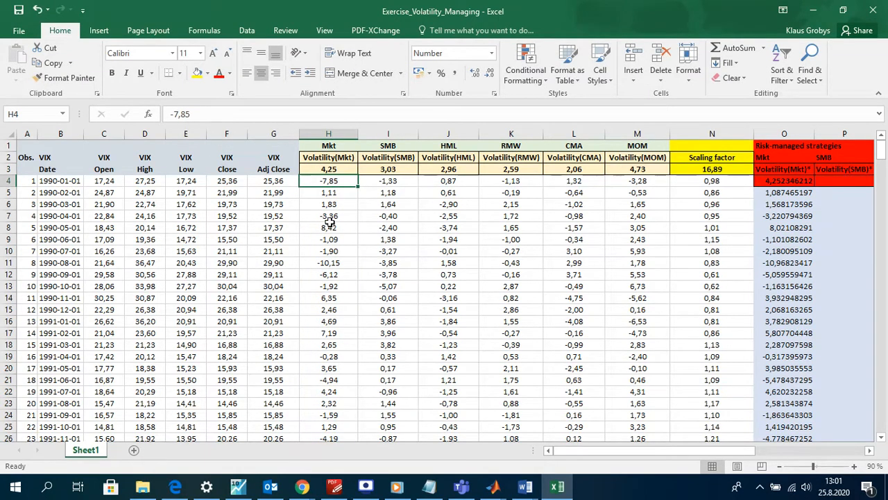
Examine the risk-managed strategy headers Mkt, SMB, HML, RMW, CMA and MOM in O1:T2 alongside the original Mkt header
{"action": "mouse_move", "coordinate": [583, 450]}
{"action": "left_mouse_down"}
{"action": "mouse_move", "coordinate": [593, 450]}
{"action": "mouse_move", "coordinate": [584, 450]}
{"action": "left_mouse_up"}
{"action": "left_click_drag", "start_coordinate": [682, 450], "coordinate": [789, 450]}
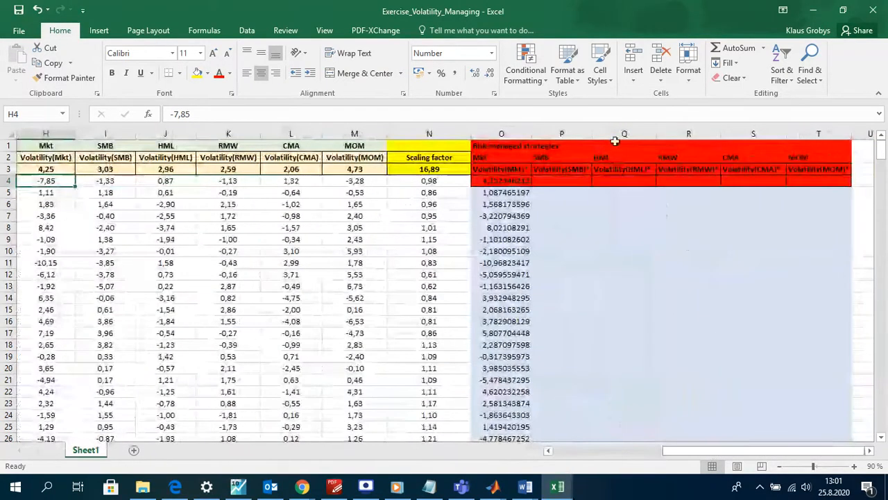
{"action": "left_click", "coordinate": [496, 148]}
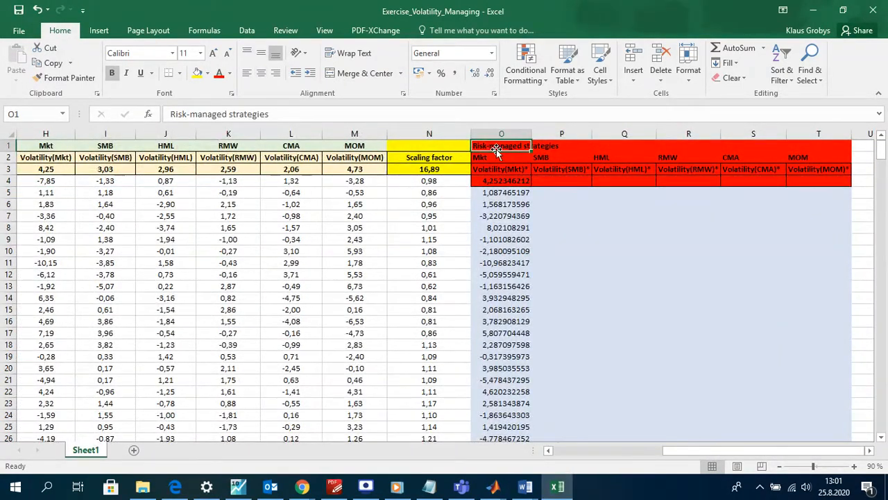
{"action": "left_click", "coordinate": [484, 159]}
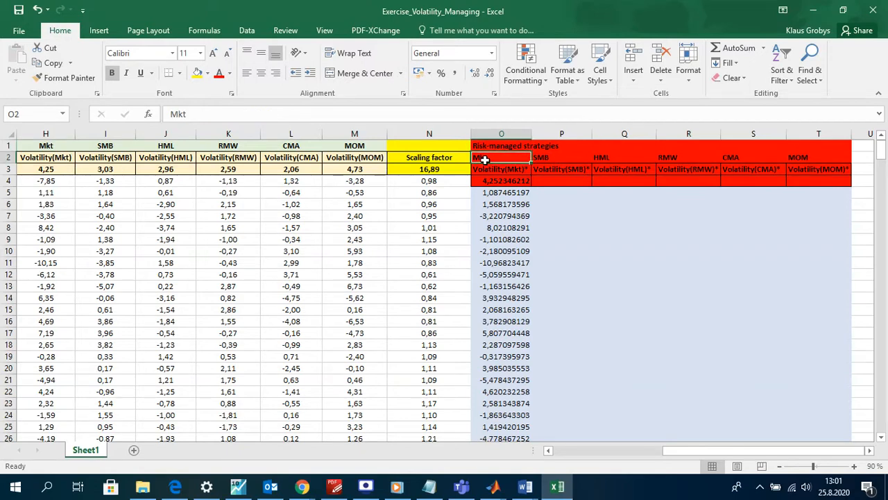
{"action": "left_click", "coordinate": [56, 148]}
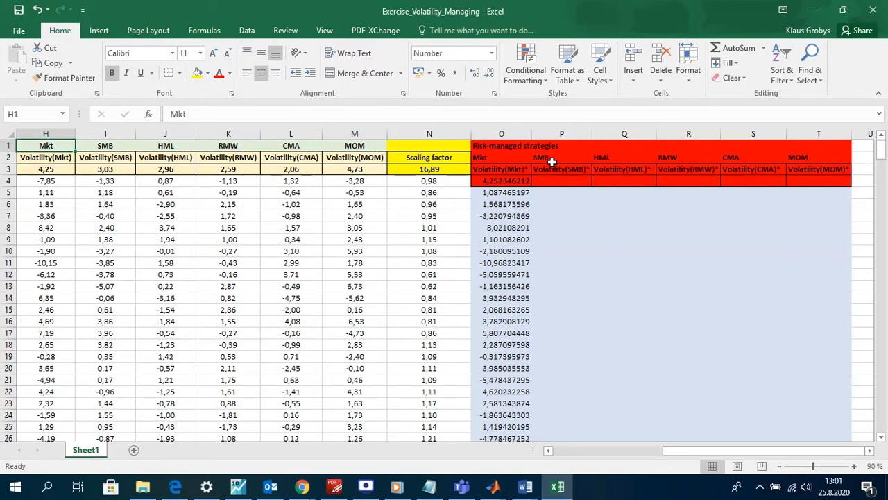
{"action": "left_click", "coordinate": [551, 162]}
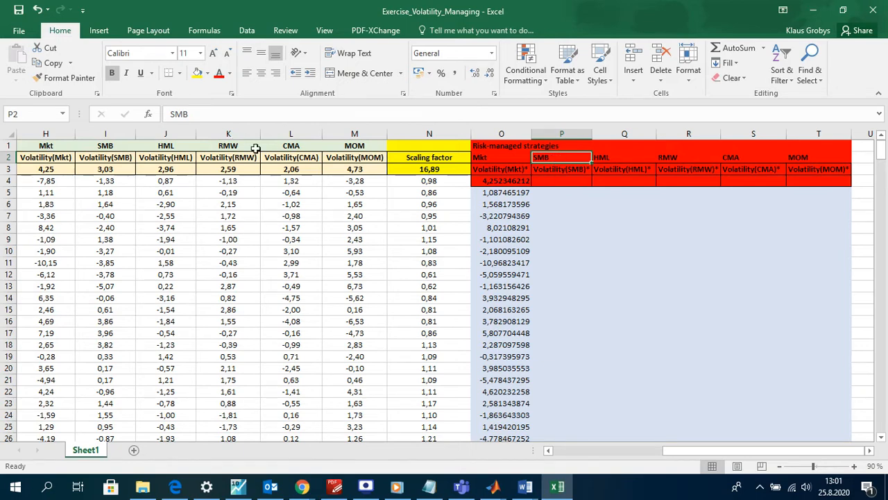
{"action": "left_click", "coordinate": [621, 158]}
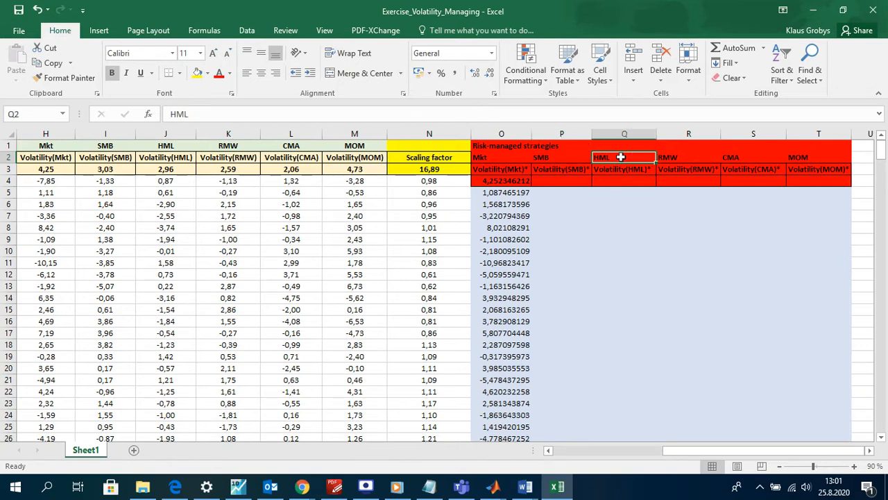
{"action": "left_click", "coordinate": [673, 160]}
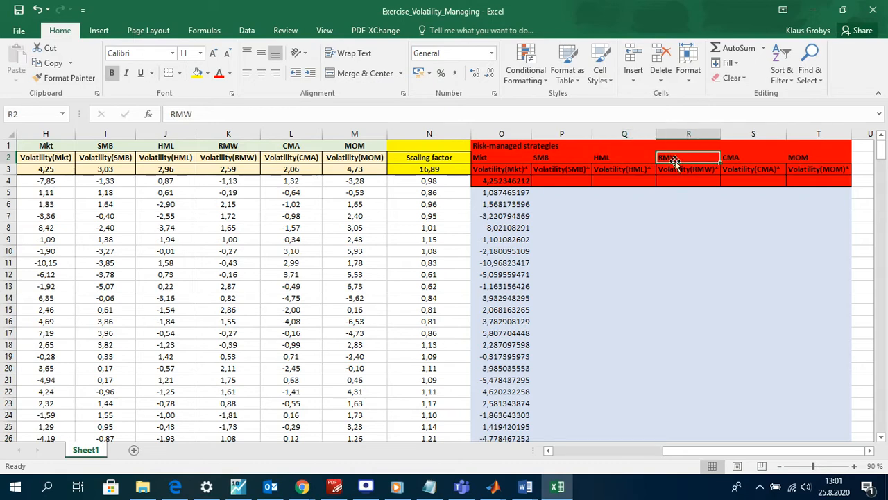
{"action": "left_click", "coordinate": [739, 157]}
{"action": "left_click", "coordinate": [824, 157]}
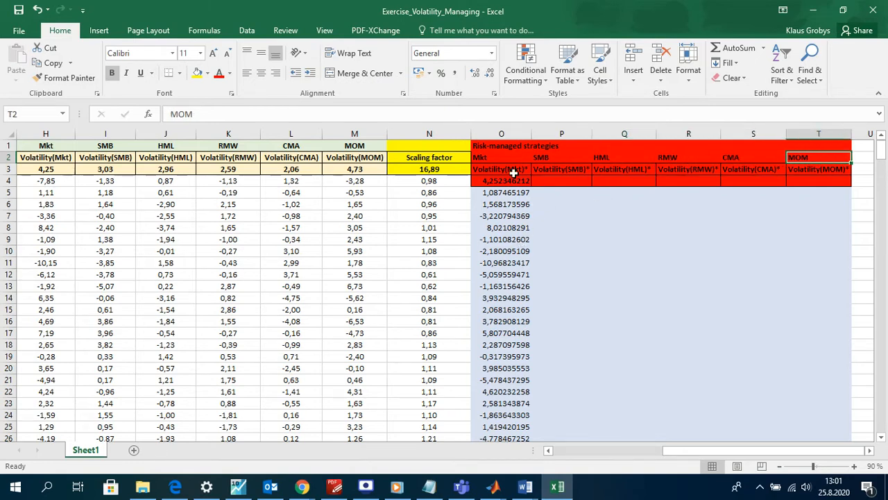
{"action": "left_click_drag", "start_coordinate": [502, 145], "coordinate": [837, 181]}
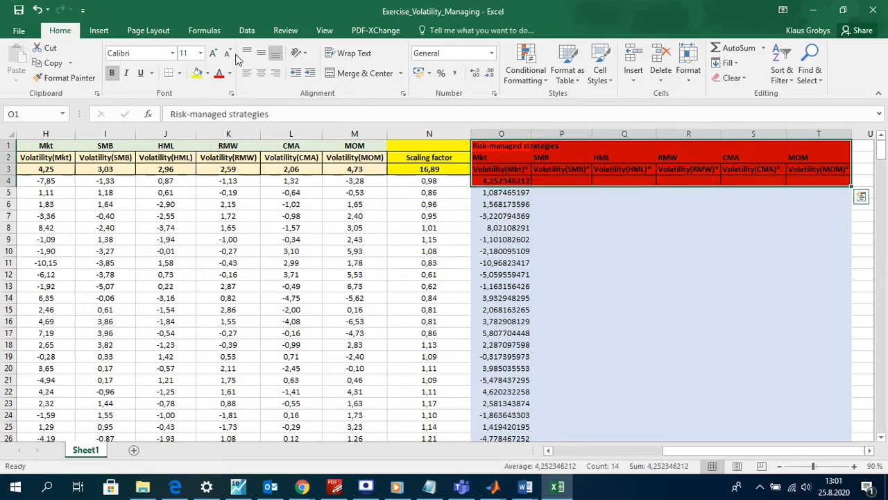
{"action": "left_click", "coordinate": [230, 73]}
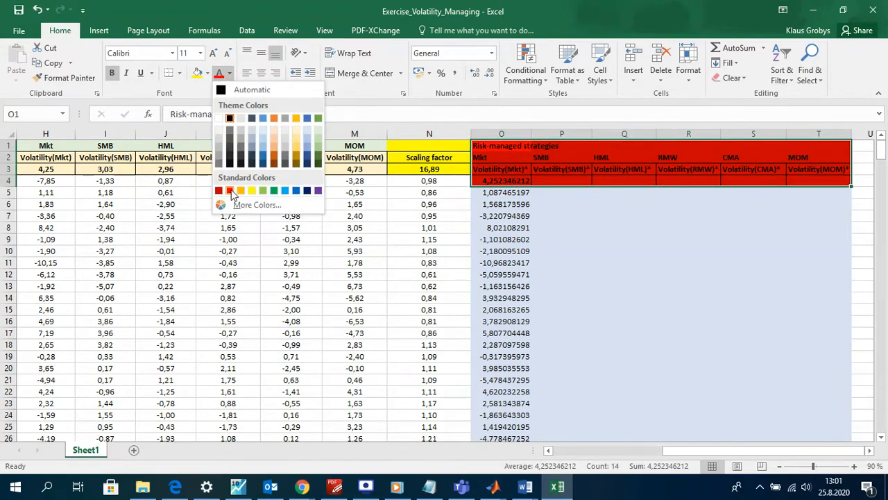
{"action": "left_click", "coordinate": [230, 191]}
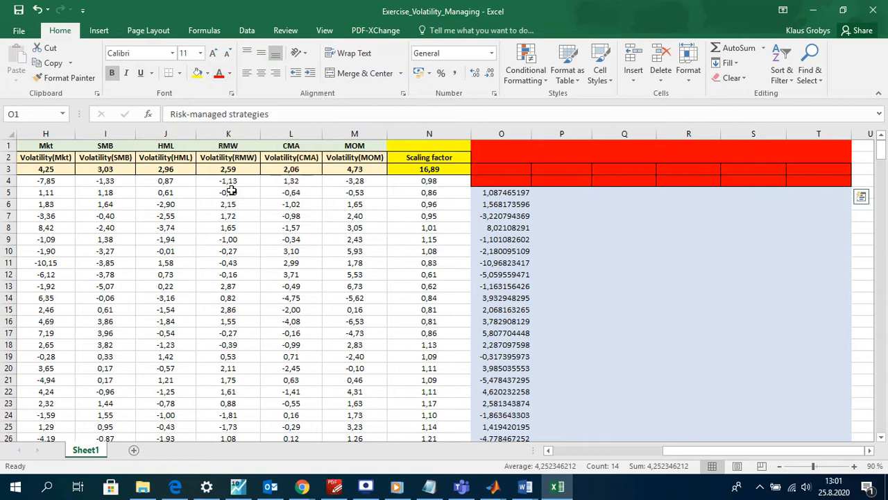
{"action": "left_click", "coordinate": [36, 9]}
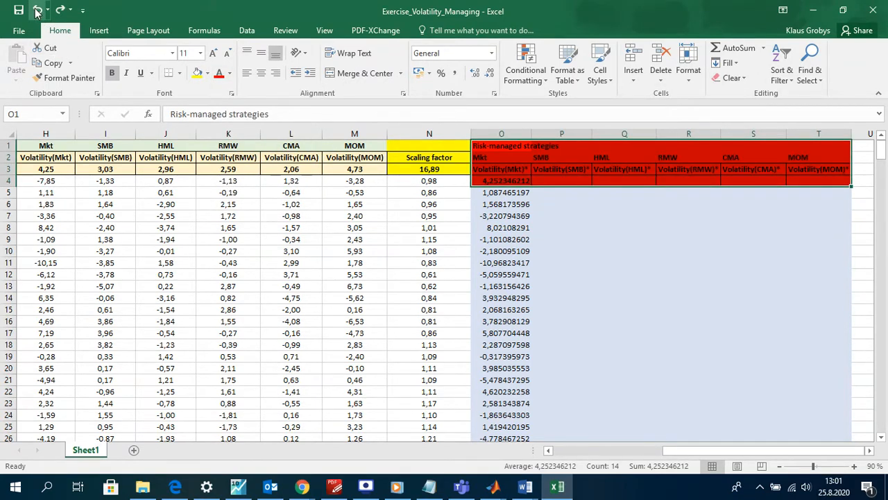
Fill the risk-managed strategies header block O1:T4 with light green
{"action": "left_click", "coordinate": [505, 171]}
{"action": "left_click_drag", "start_coordinate": [491, 145], "coordinate": [822, 179]}
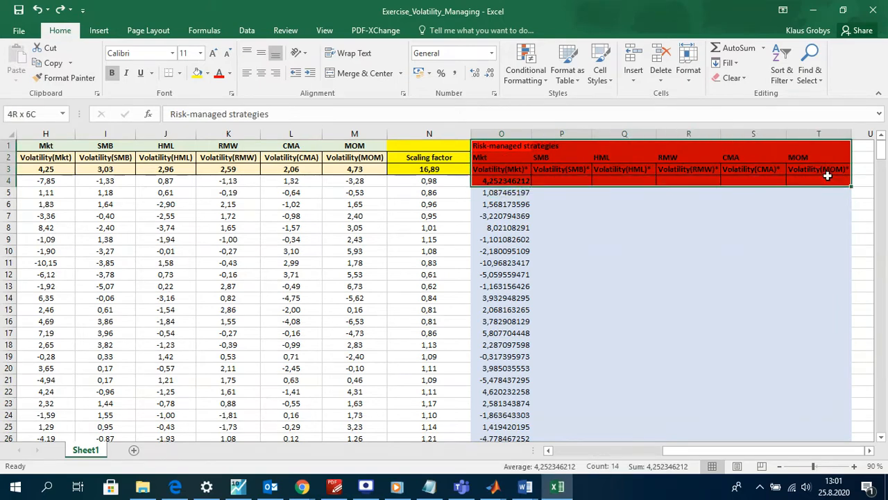
{"action": "left_click", "coordinate": [207, 74]}
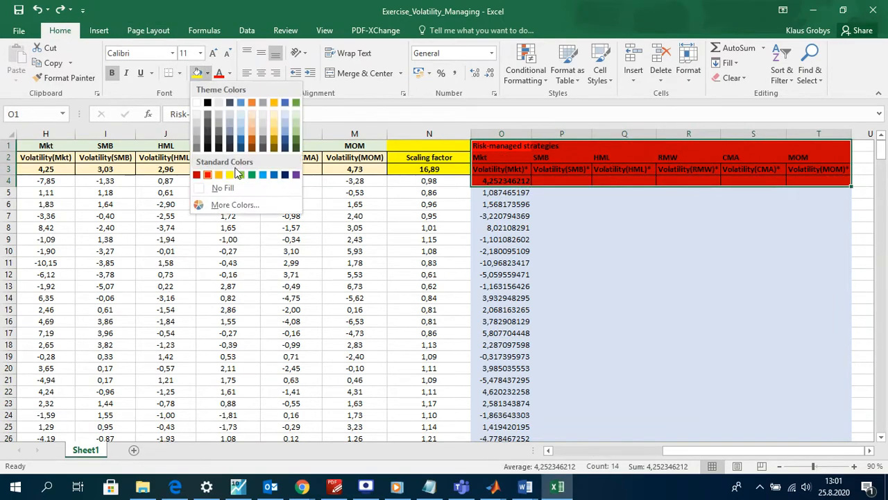
{"action": "left_click", "coordinate": [297, 114]}
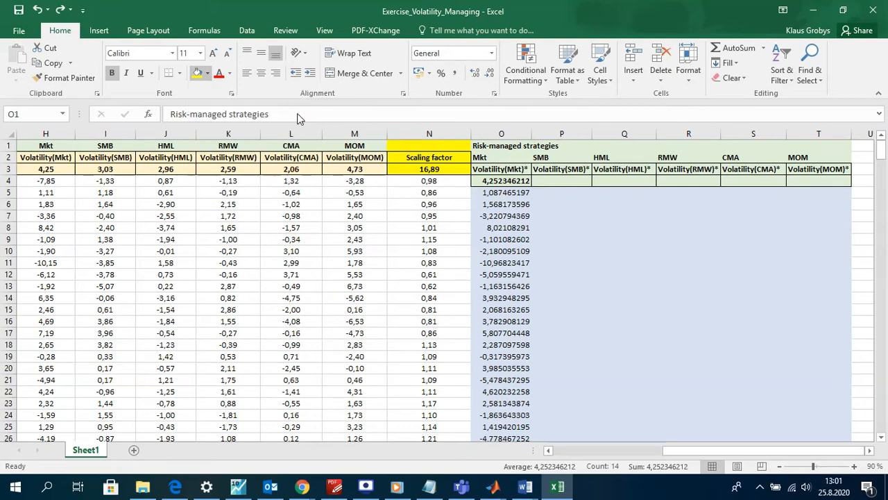
{"action": "left_click", "coordinate": [616, 218]}
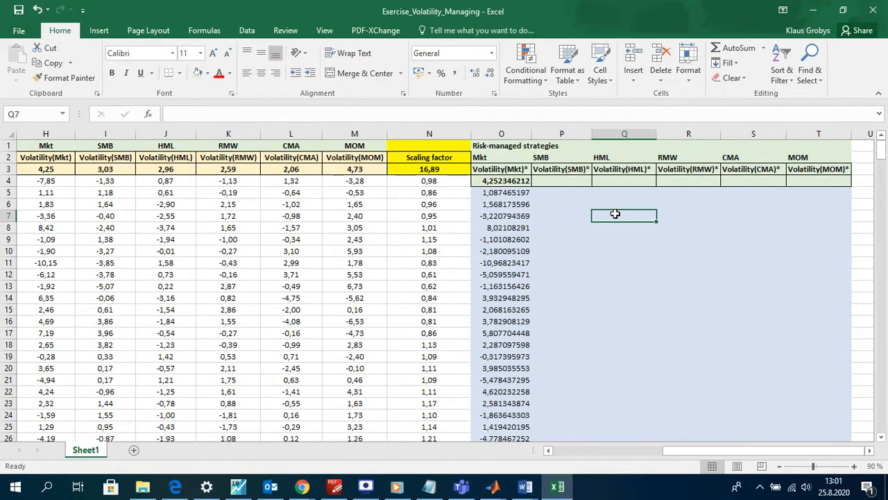
Fill the risk-managed factor statistics table N367:T371 with the same light green
{"action": "left_click_drag", "start_coordinate": [880, 149], "coordinate": [887, 417]}
{"action": "scroll", "coordinate": [585, 371], "scroll_direction": "down", "scroll_amount": 6}
{"action": "left_click", "coordinate": [415, 243]}
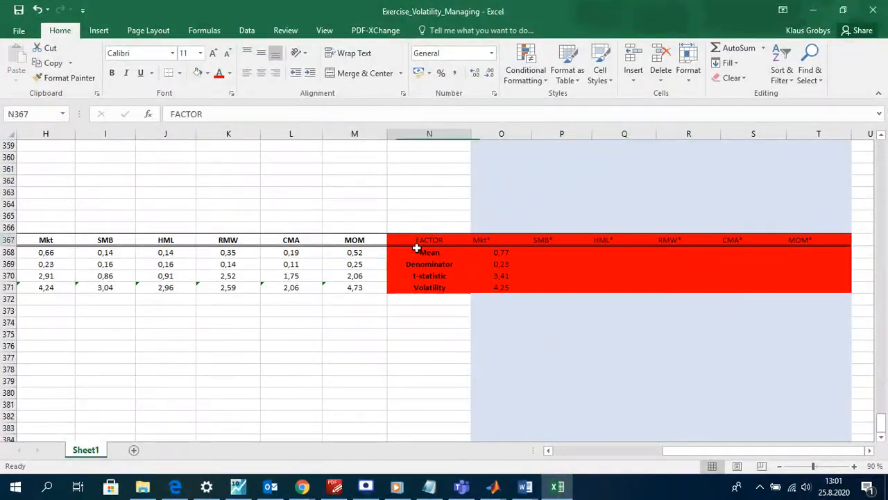
{"action": "left_click_drag", "start_coordinate": [416, 247], "coordinate": [825, 287]}
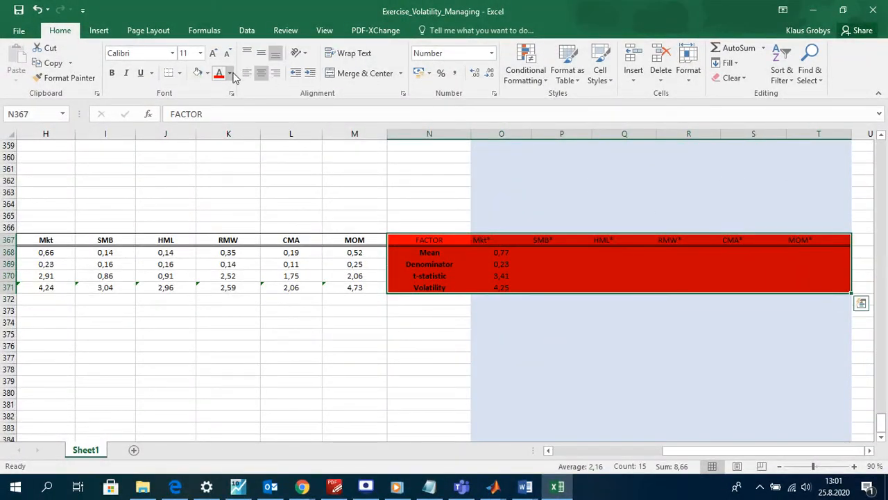
{"action": "left_click", "coordinate": [198, 73]}
{"action": "left_click", "coordinate": [561, 253]}
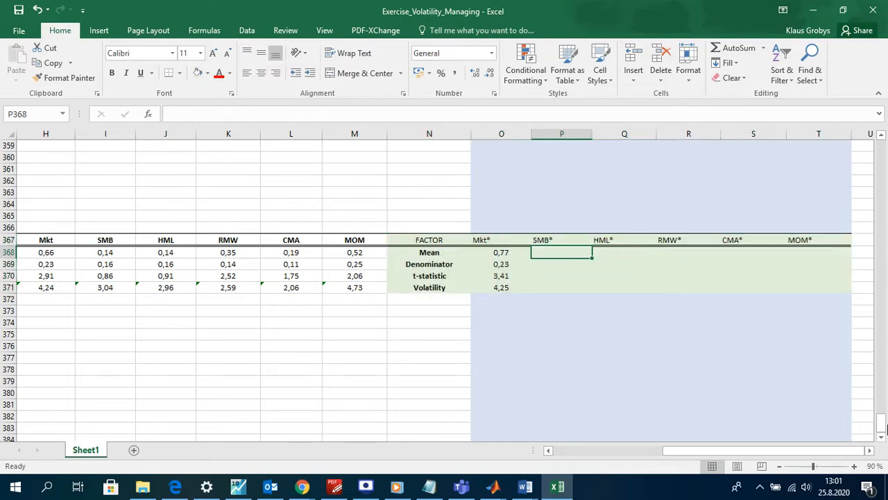
Review the Volatility(Mkt)* header, then examine the original factors' statistics table at G367:M371, including the Mkt mean formula in H368
{"action": "left_click_drag", "start_coordinate": [886, 429], "coordinate": [881, 149]}
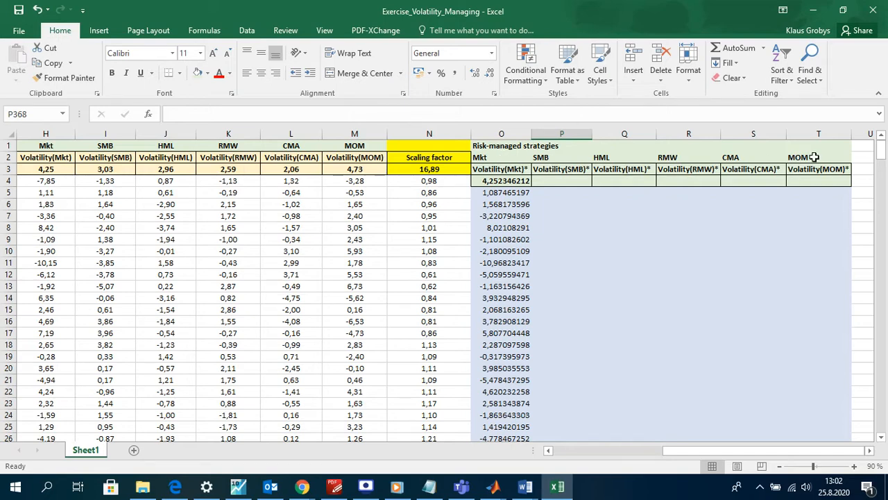
{"action": "left_click", "coordinate": [509, 170]}
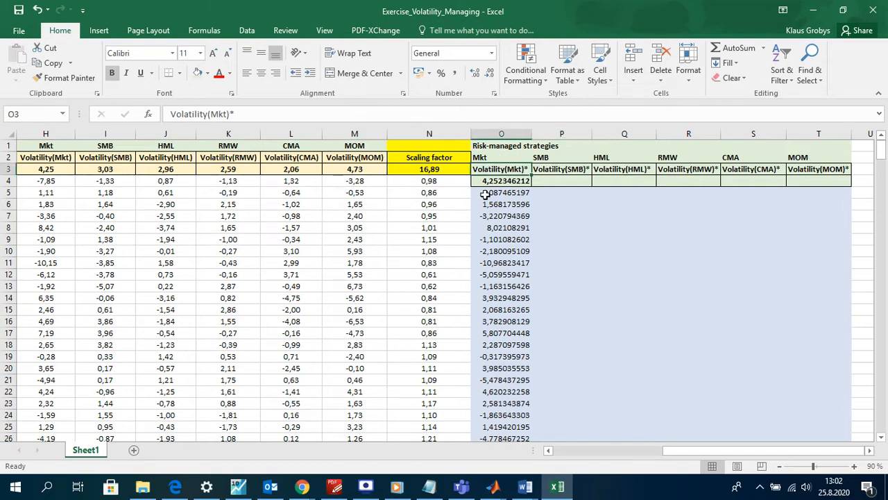
{"action": "left_click_drag", "start_coordinate": [699, 453], "coordinate": [623, 453]}
{"action": "left_click_drag", "start_coordinate": [883, 149], "coordinate": [885, 396]}
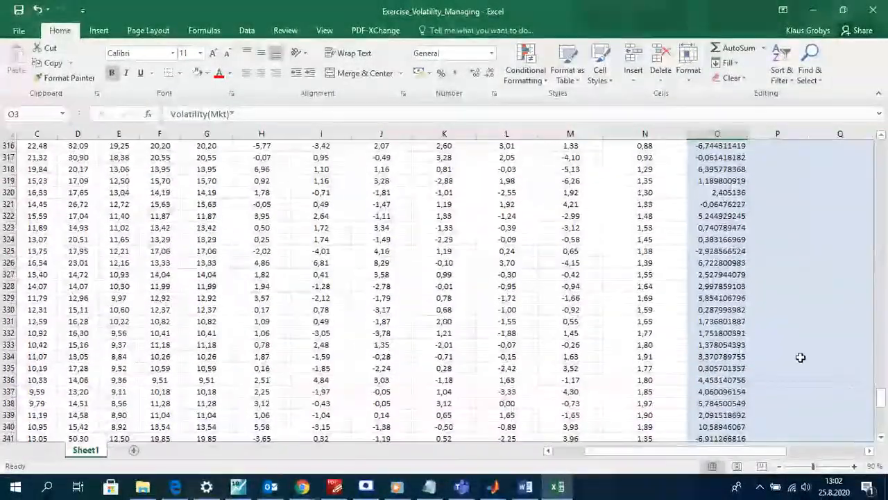
{"action": "scroll", "coordinate": [603, 340], "scroll_direction": "down", "scroll_amount": 15}
{"action": "scroll", "coordinate": [513, 326], "scroll_direction": "up", "scroll_amount": 2}
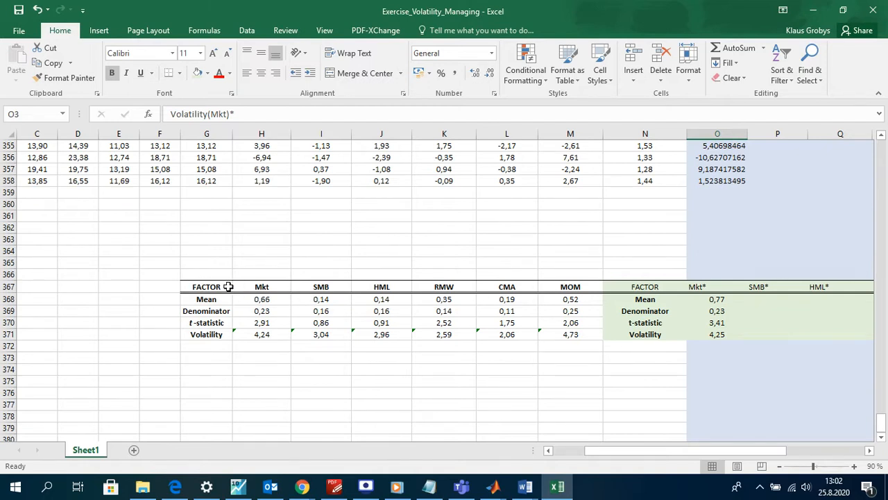
{"action": "left_click_drag", "start_coordinate": [208, 284], "coordinate": [567, 290]}
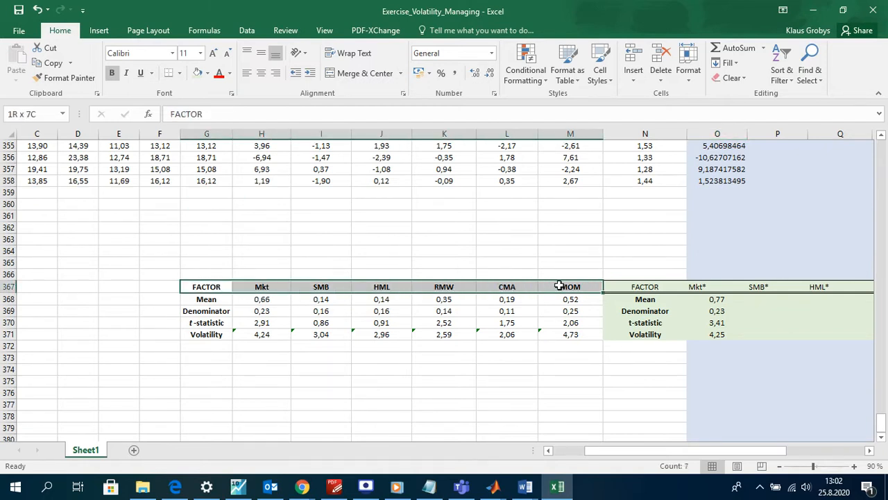
{"action": "left_click", "coordinate": [453, 368]}
{"action": "left_click", "coordinate": [206, 301]}
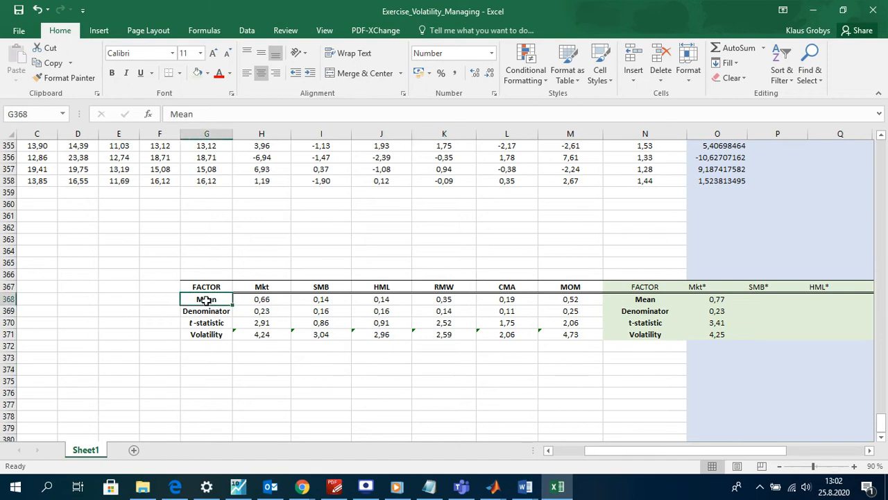
{"action": "key", "text": "Right"}
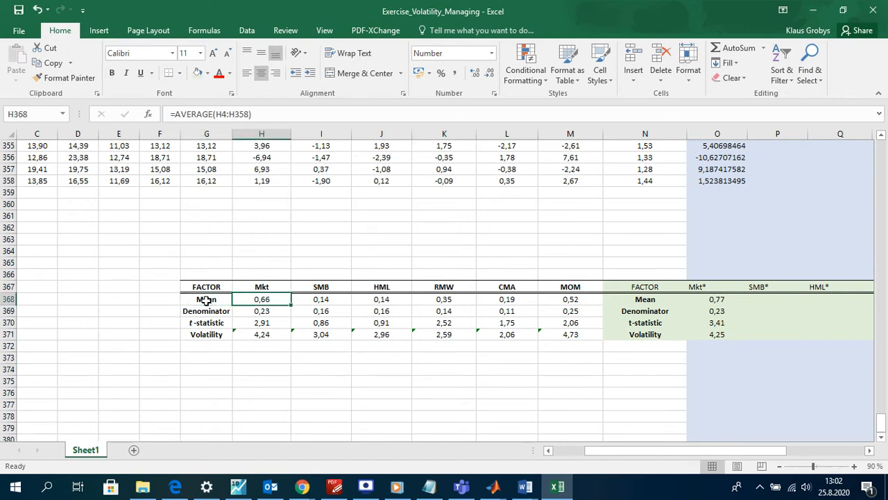
Examine the formulas for the original Mkt factor's mean in H368 and its t-statistic denominator in H369
{"action": "key", "text": "Down"}
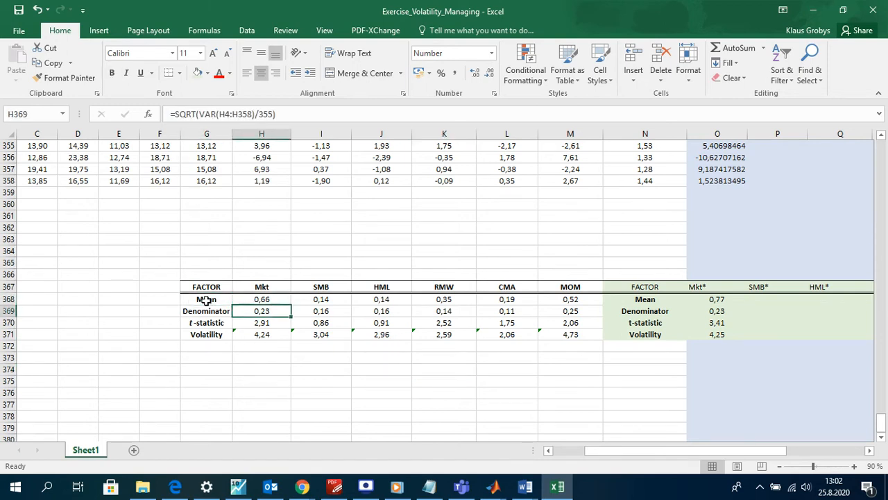
{"action": "key", "text": "Up"}
{"action": "left_click", "coordinate": [218, 115]}
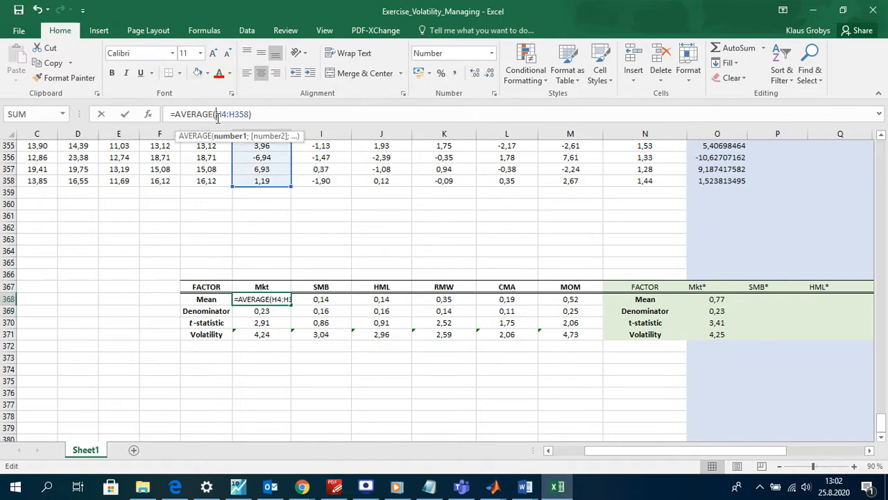
{"action": "key", "text": "Return"}
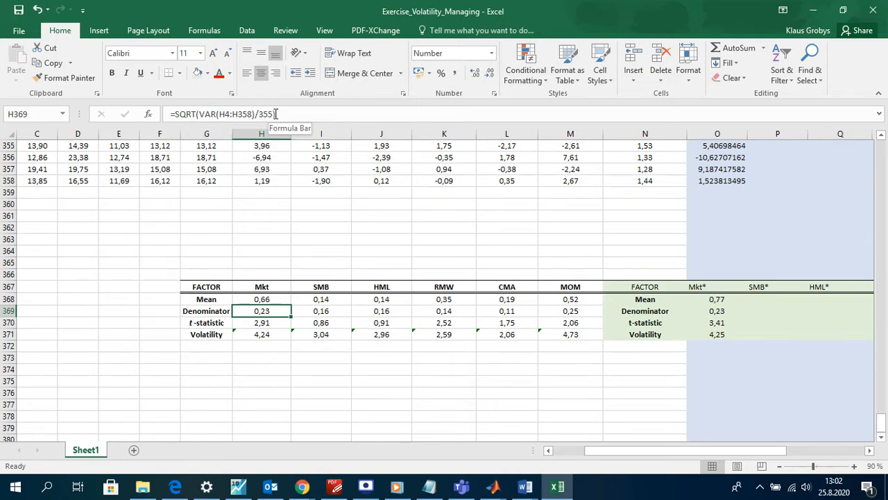
{"action": "left_click", "coordinate": [305, 357]}
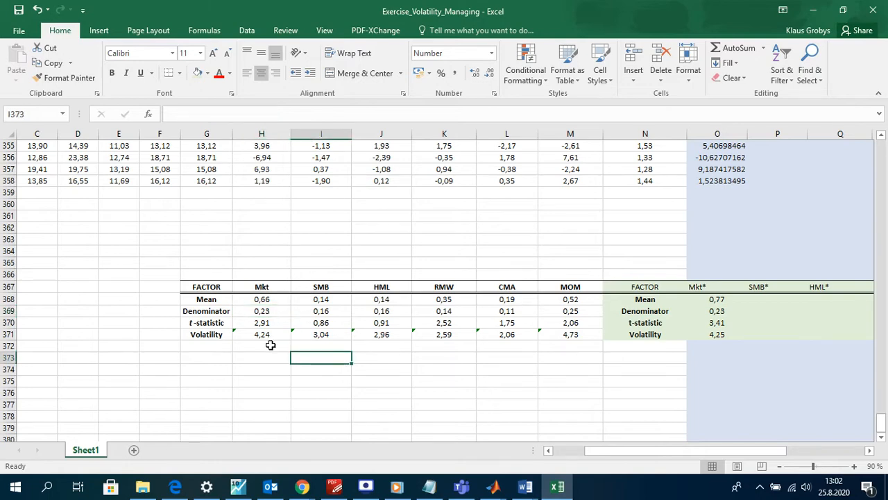
{"action": "left_click", "coordinate": [258, 300]}
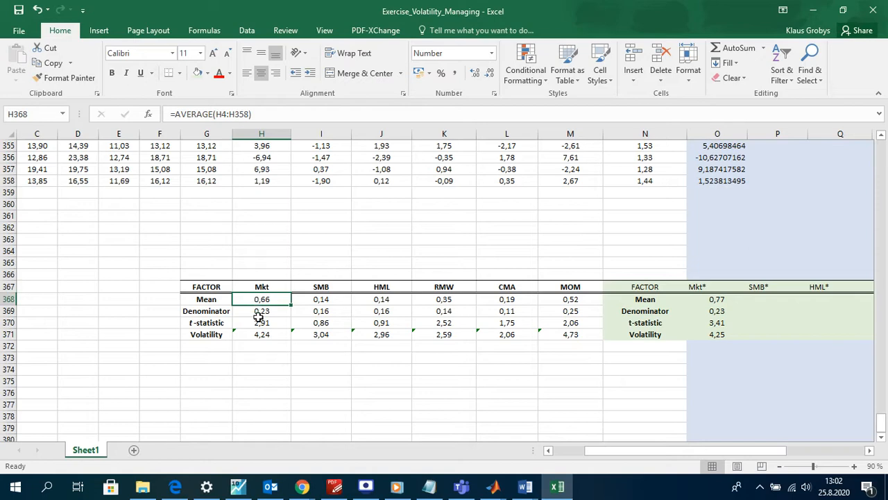
{"action": "left_click", "coordinate": [260, 311]}
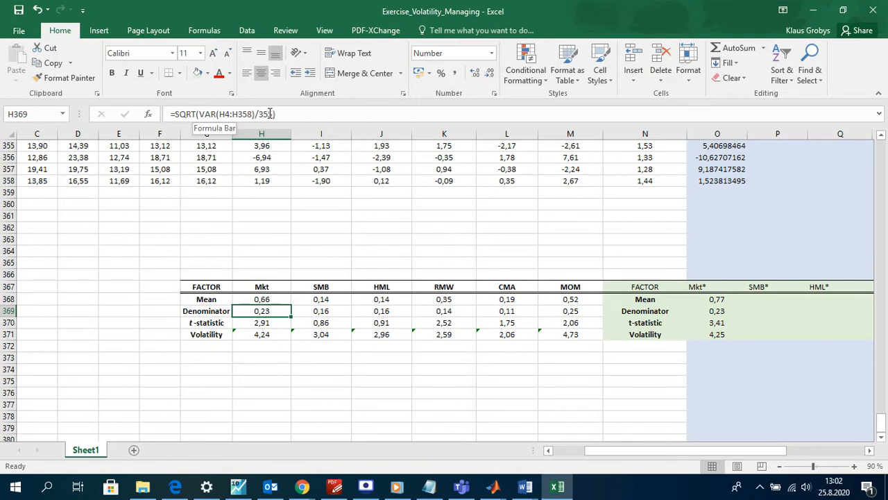
{"action": "left_click", "coordinate": [274, 356]}
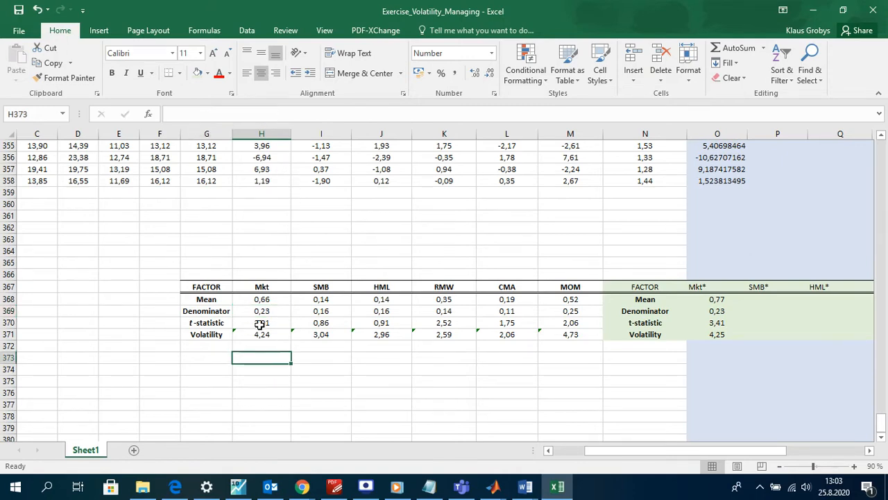
Examine the original factors' t-statistics in H370:M370, comparing RMW with MOM, and check the MOM mean formula in M368
{"action": "left_click", "coordinate": [260, 323]}
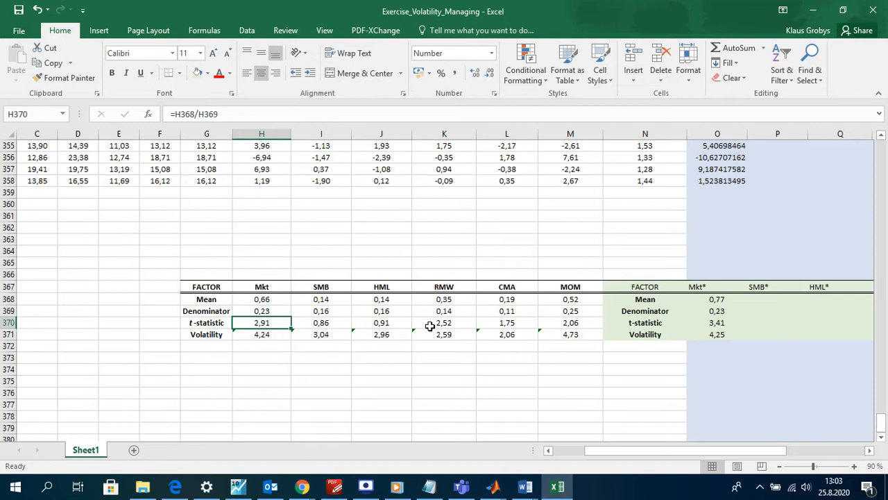
{"action": "left_click_drag", "start_coordinate": [575, 324], "coordinate": [274, 324]}
{"action": "key", "text": "ctrl+v"}
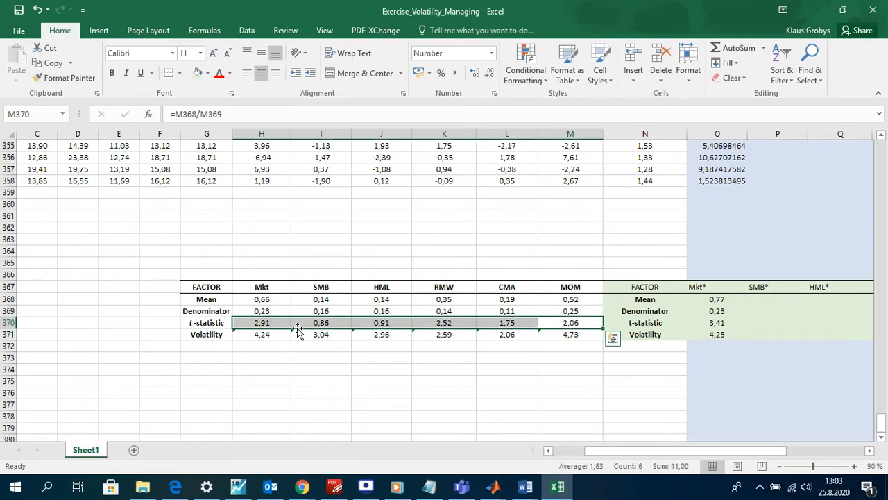
{"action": "left_click", "coordinate": [317, 382]}
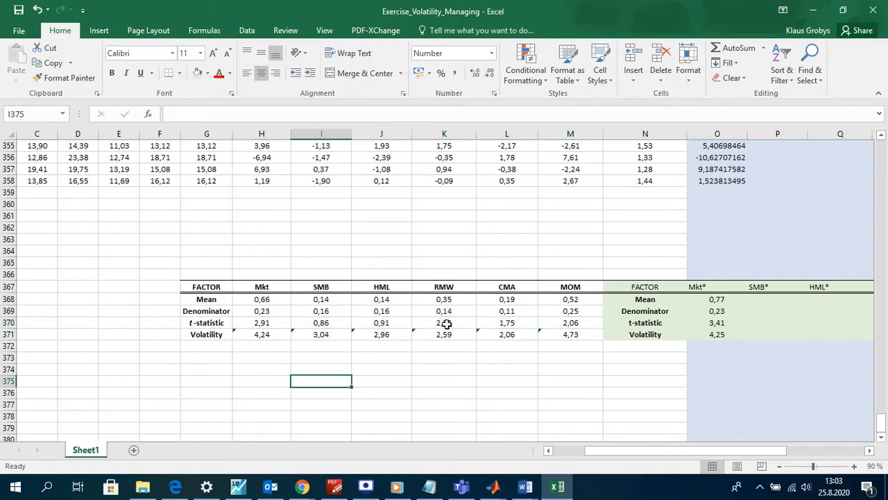
{"action": "left_click", "coordinate": [575, 323]}
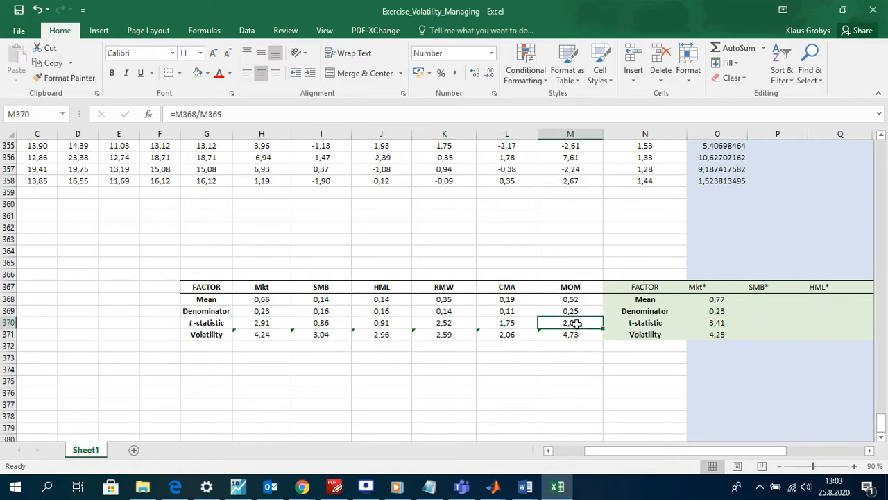
{"action": "left_click", "coordinate": [437, 323]}
{"action": "left_click", "coordinate": [570, 323]}
{"action": "left_click", "coordinate": [438, 324]}
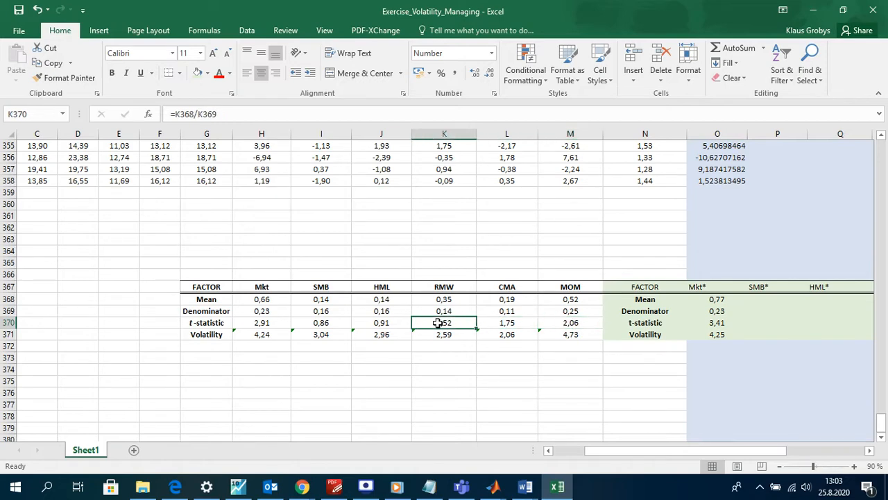
{"action": "left_click", "coordinate": [571, 321]}
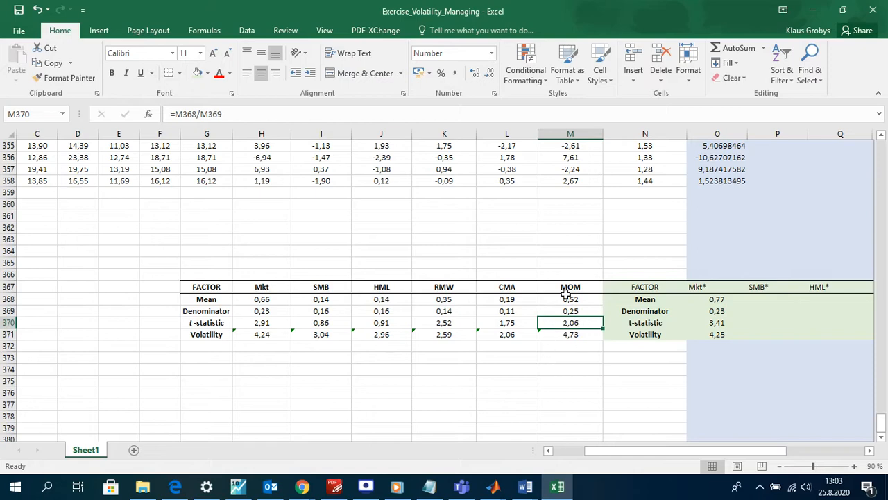
{"action": "left_click", "coordinate": [569, 298]}
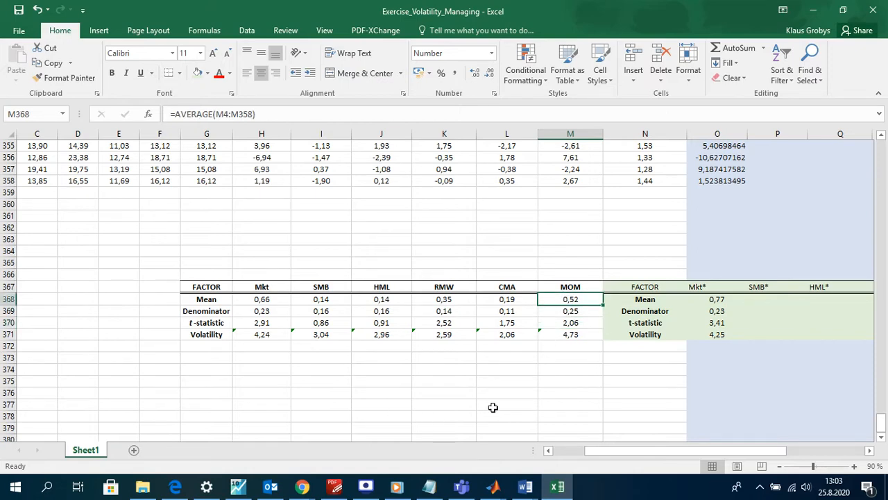
Review the original factors' volatilities in H371:M371 and the matching volatility cells H3:M3 above the return data
{"action": "mouse_move", "coordinate": [258, 336]}
{"action": "left_mouse_down"}
{"action": "mouse_move", "coordinate": [560, 333]}
{"action": "mouse_move", "coordinate": [261, 335]}
{"action": "left_mouse_up"}
{"action": "left_click", "coordinate": [540, 372]}
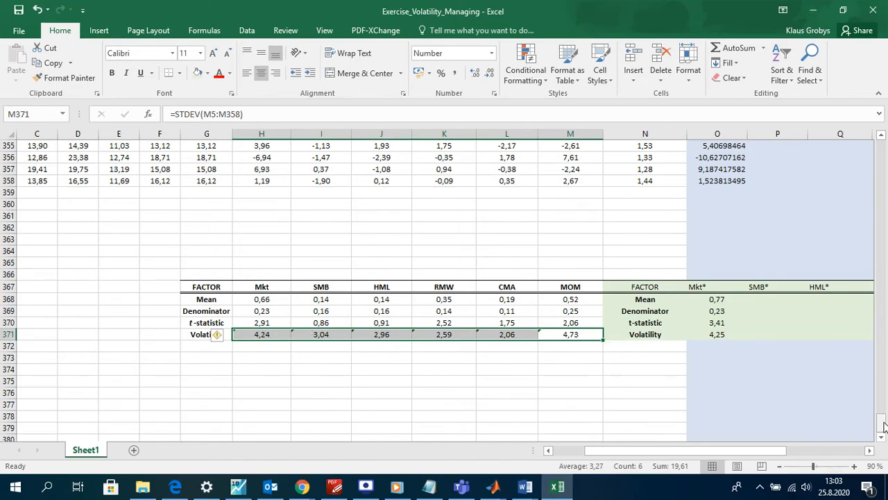
{"action": "left_click_drag", "start_coordinate": [883, 425], "coordinate": [878, 141]}
{"action": "left_click", "coordinate": [266, 170]}
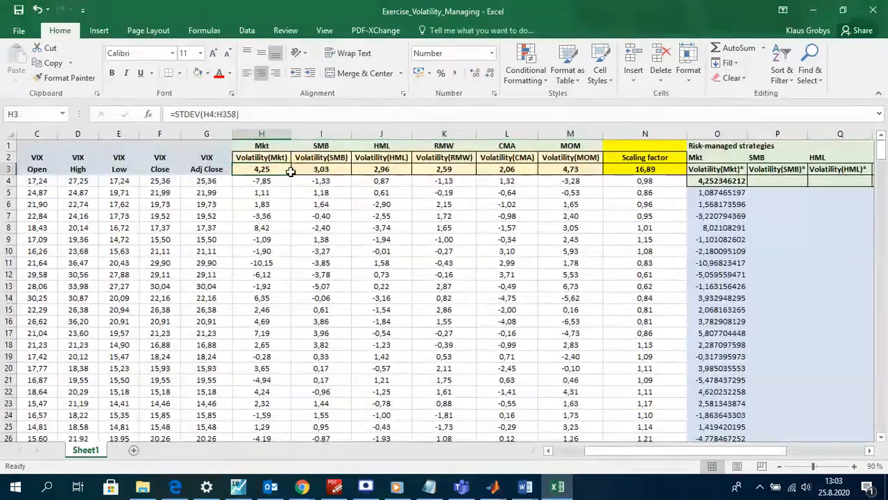
{"action": "left_click_drag", "start_coordinate": [290, 172], "coordinate": [562, 160]}
{"action": "left_click", "coordinate": [573, 169]}
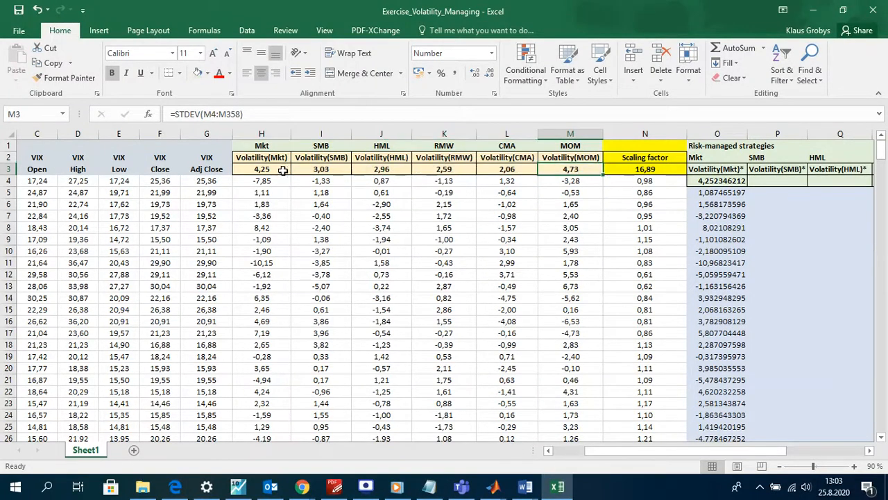
{"action": "left_click_drag", "start_coordinate": [283, 171], "coordinate": [552, 167]}
{"action": "left_click", "coordinate": [548, 181]}
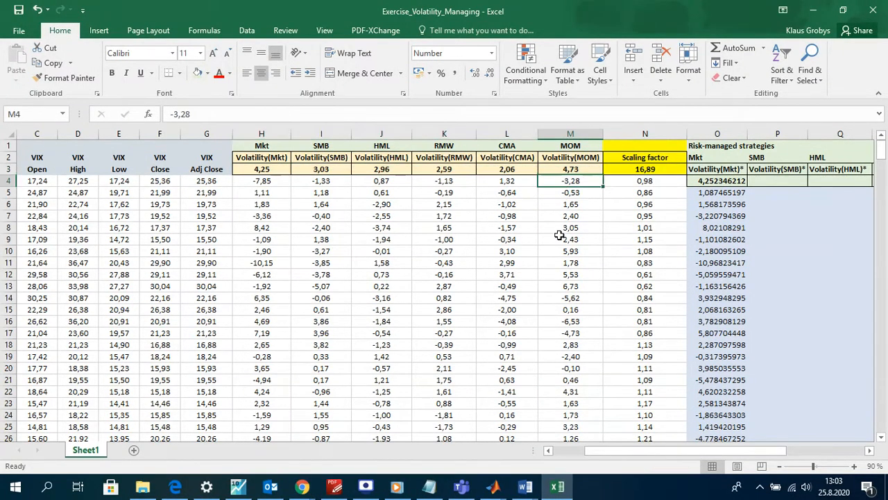
Compare the managed Mkt return formula in O5, the scaling cells N3 and N5, and VIX Adj Close with equation (1) in the PDF-XChange Editor paper
{"action": "left_click", "coordinate": [708, 192]}
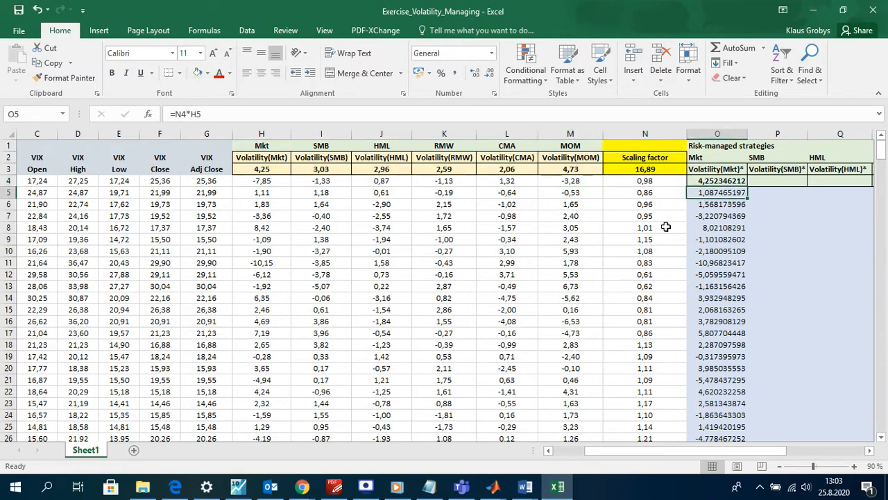
{"action": "left_click", "coordinate": [637, 171]}
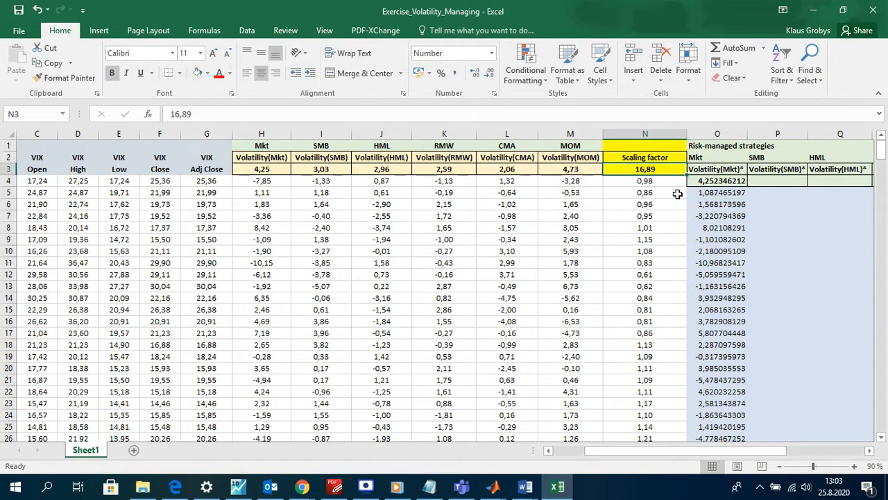
{"action": "left_click", "coordinate": [646, 191]}
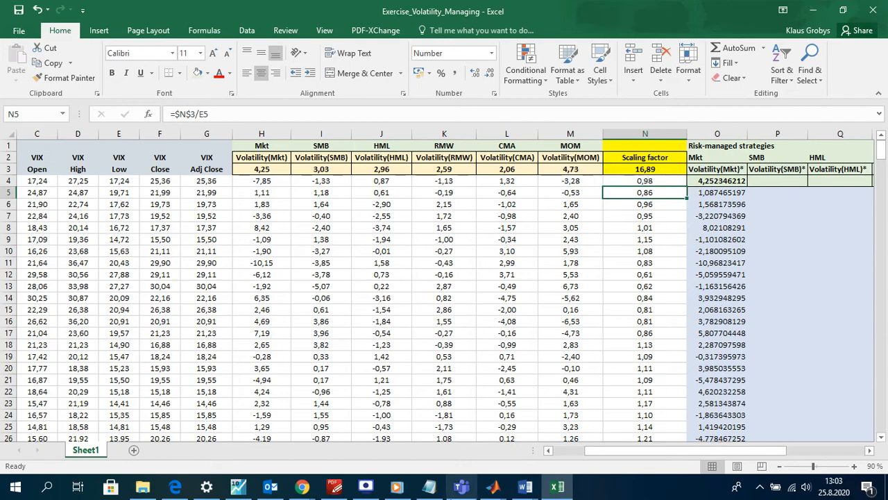
{"action": "left_click", "coordinate": [335, 486]}
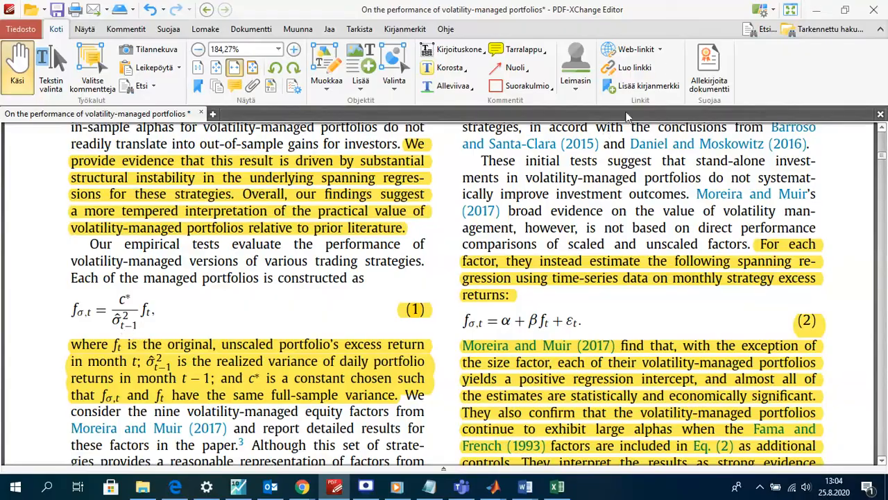
{"action": "left_click", "coordinate": [815, 9]}
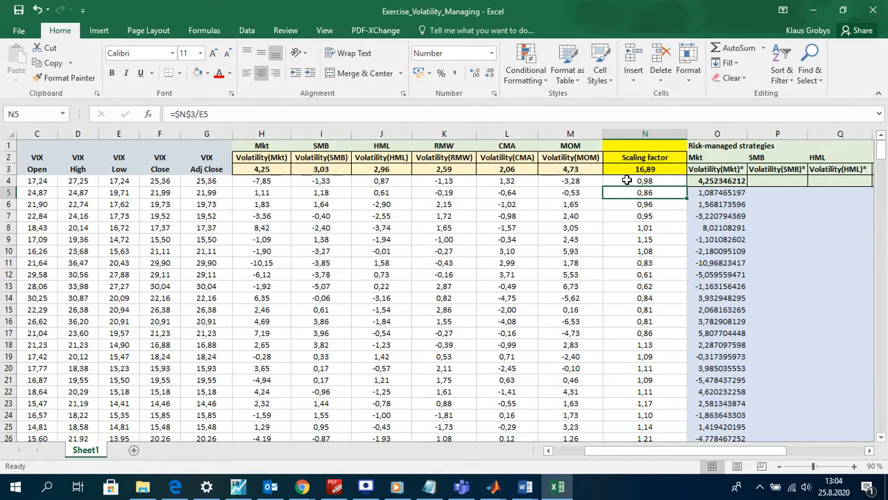
{"action": "left_click", "coordinate": [202, 180]}
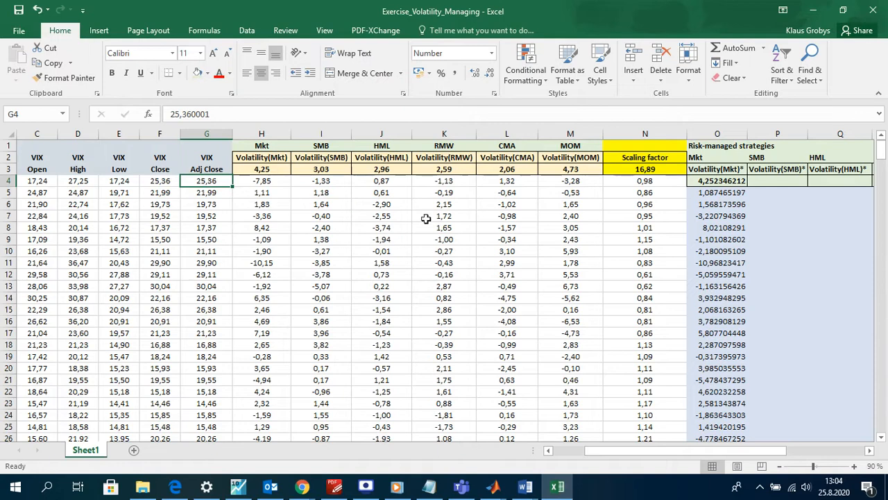
{"action": "left_click", "coordinate": [719, 193]}
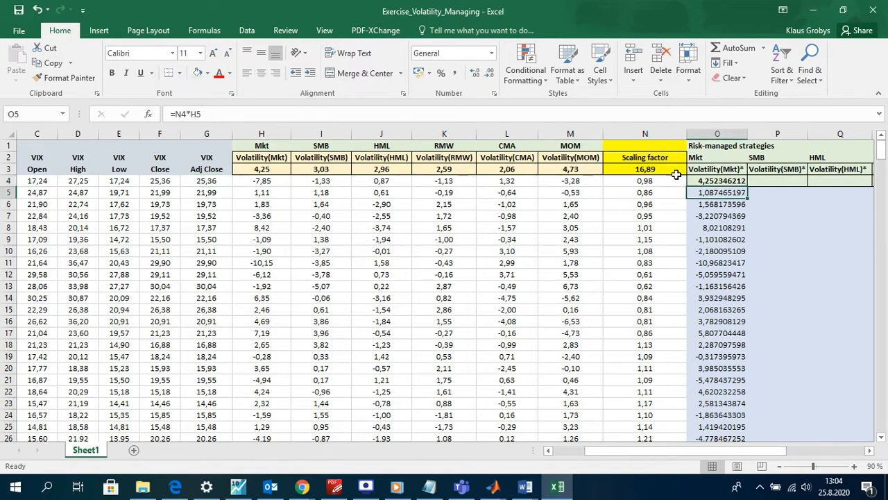
Set the scaling factor constant in N3 to 16
{"action": "left_click", "coordinate": [657, 169]}
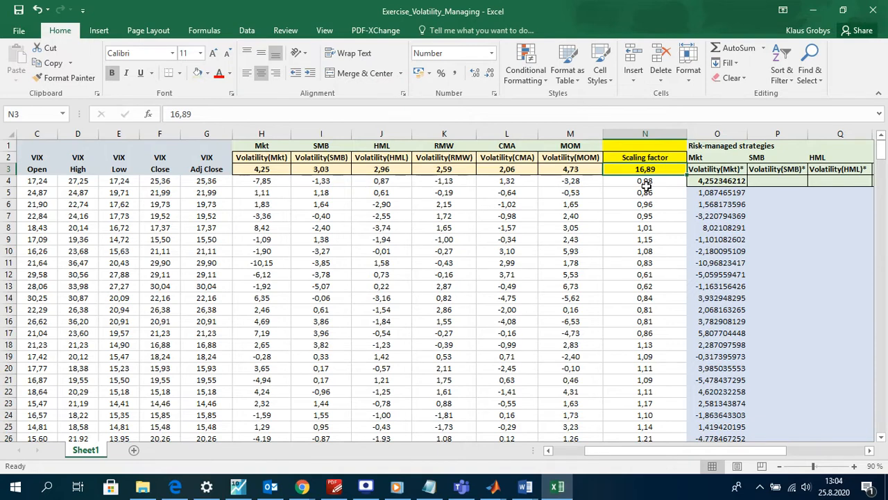
{"action": "type", "text": "1"}
{"action": "key", "text": "Return"}
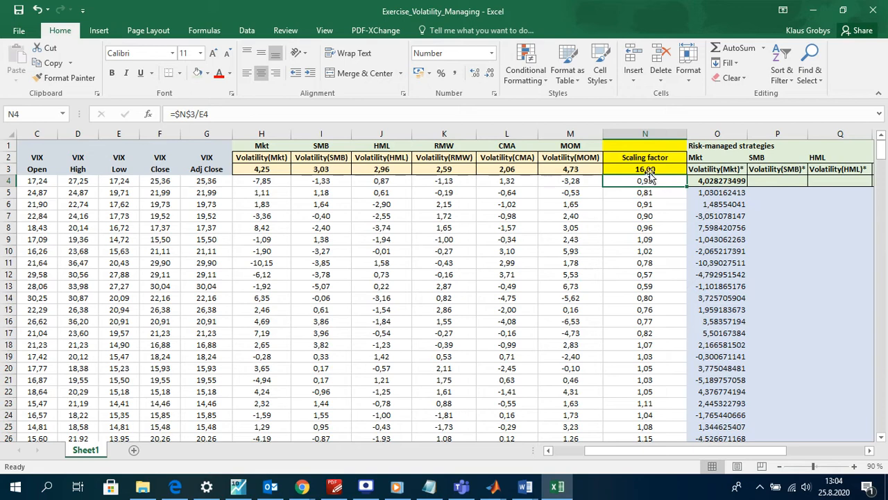
{"action": "left_click", "coordinate": [646, 169]}
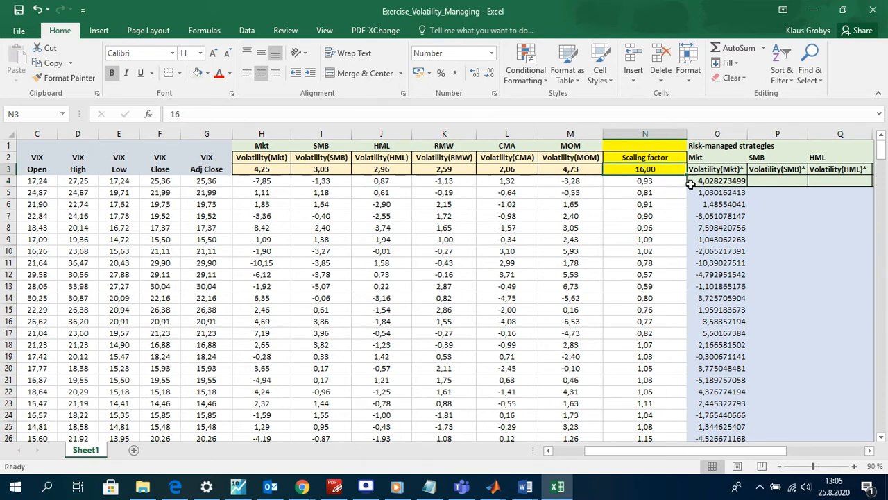
Consult equation (1) in the PDF-XChange Editor paper and change the Excel scaling formula in N4 to use VIX Adj Close, =$N$3/G4
{"action": "left_click", "coordinate": [649, 181]}
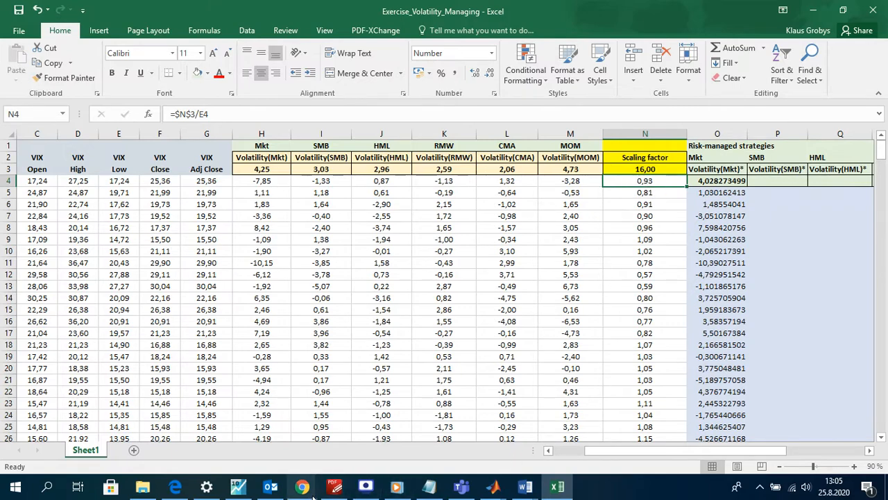
{"action": "left_click", "coordinate": [336, 486]}
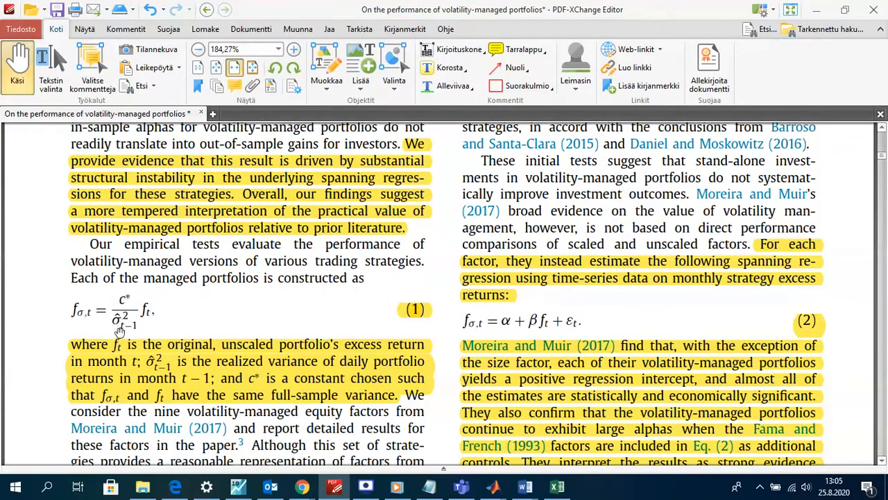
{"action": "left_click", "coordinate": [816, 10]}
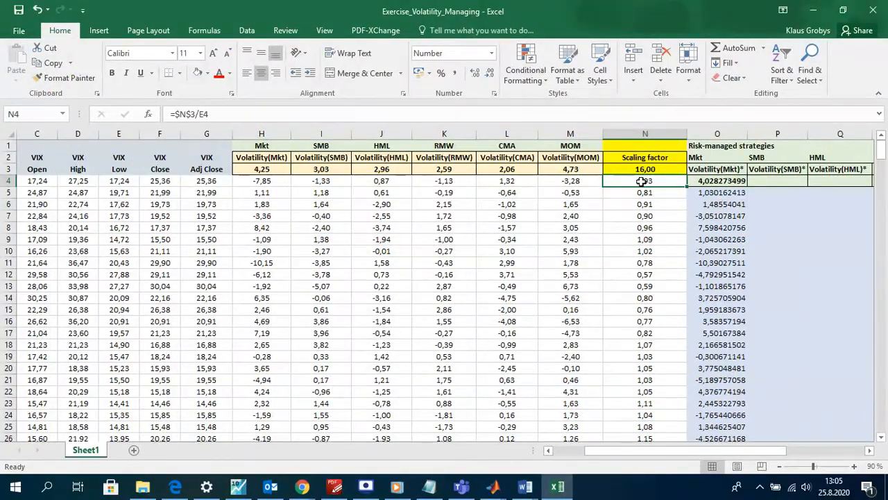
{"action": "left_click", "coordinate": [176, 115]}
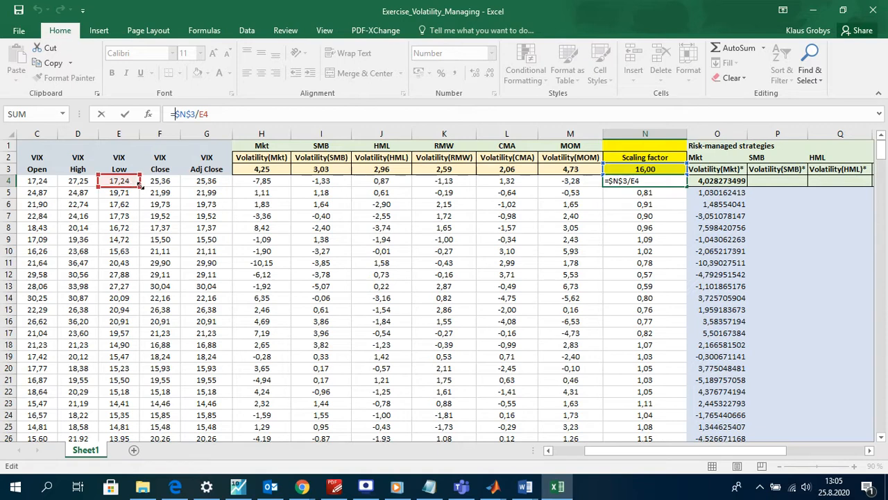
{"action": "left_click_drag", "start_coordinate": [139, 184], "coordinate": [229, 184]}
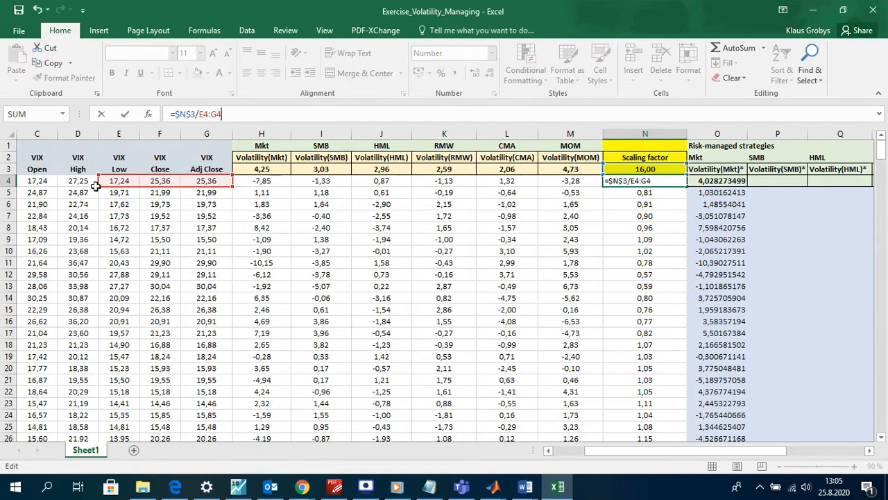
{"action": "left_click_drag", "start_coordinate": [96, 184], "coordinate": [182, 182]}
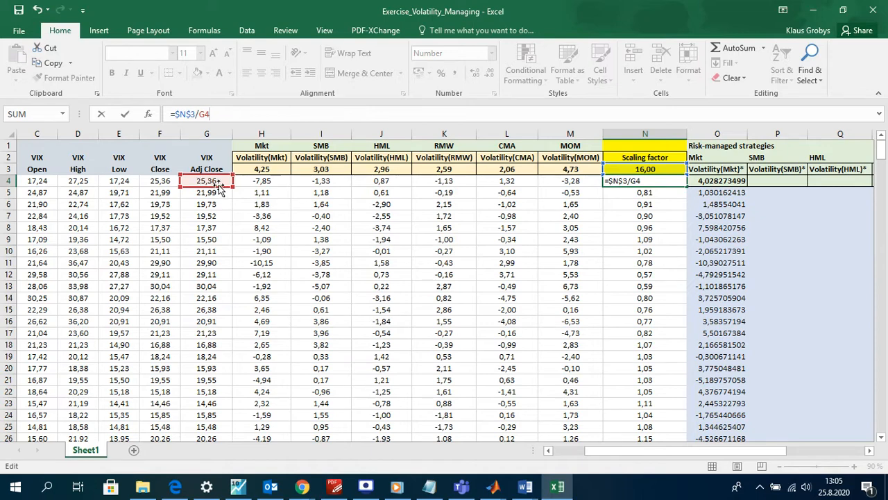
{"action": "key", "text": "Return"}
{"action": "left_click", "coordinate": [665, 181]}
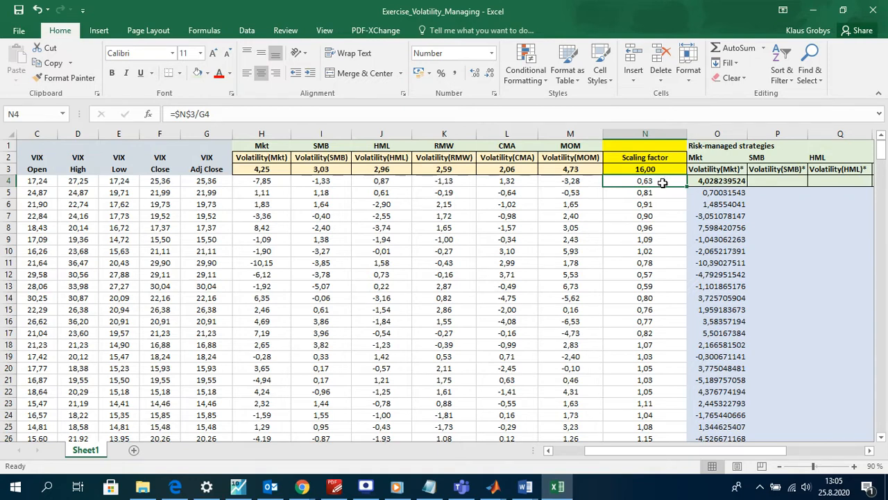
Fill the scaling formula in N4 down column N and check the copied formulas in the first rows
{"action": "double_click", "coordinate": [656, 187]}
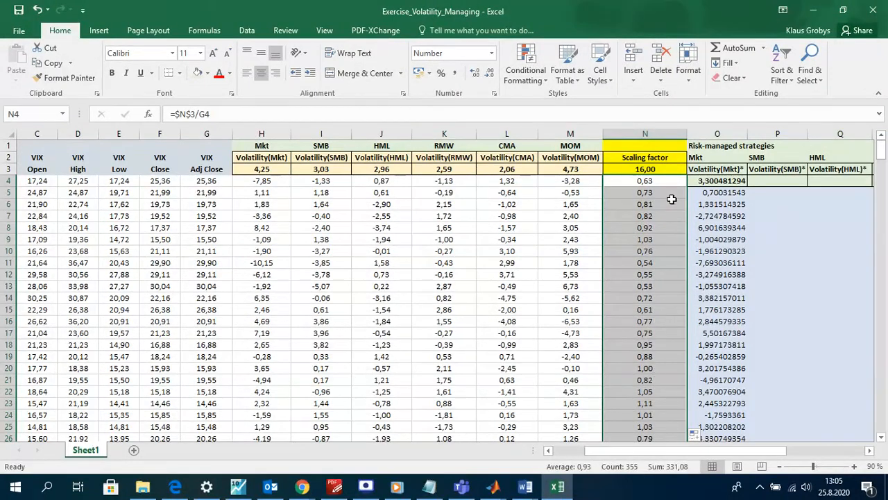
{"action": "left_click", "coordinate": [635, 181]}
{"action": "key", "text": "Down"}
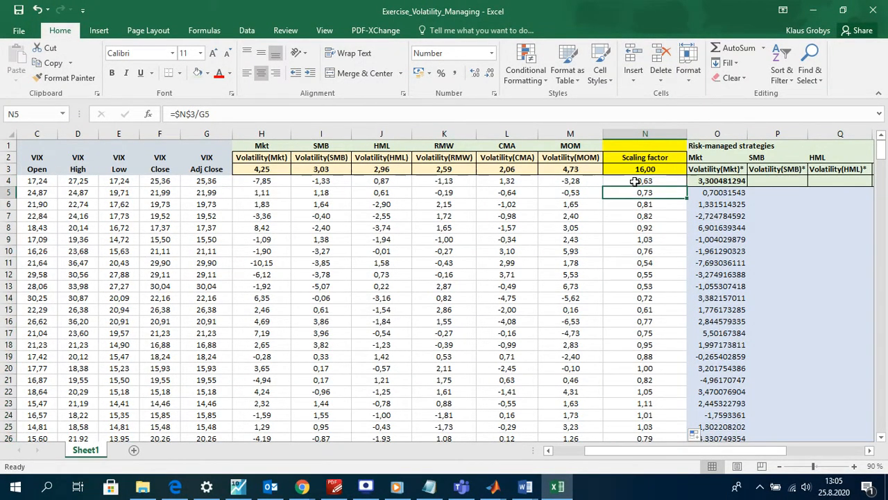
{"action": "key", "text": "Up"}
{"action": "key", "text": "Up"}
{"action": "key", "text": "Down"}
{"action": "key", "text": "Down"}
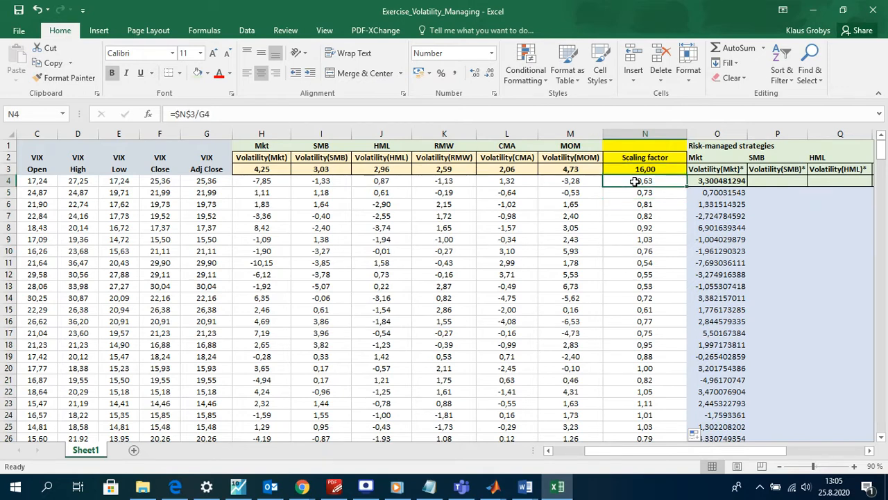
{"action": "key", "text": "Down"}
{"action": "key", "text": "Down"}
{"action": "key", "text": "Up"}
{"action": "key", "text": "Up"}
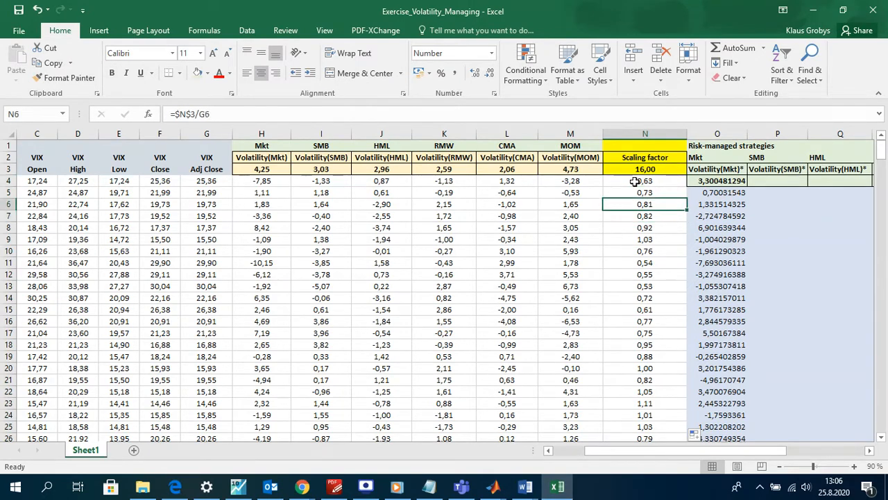
Compare the VIX Adj Close values from G4 to G7 with the variance term of equation (1) in the PDF-XChange Editor paper
{"action": "left_click", "coordinate": [205, 181]}
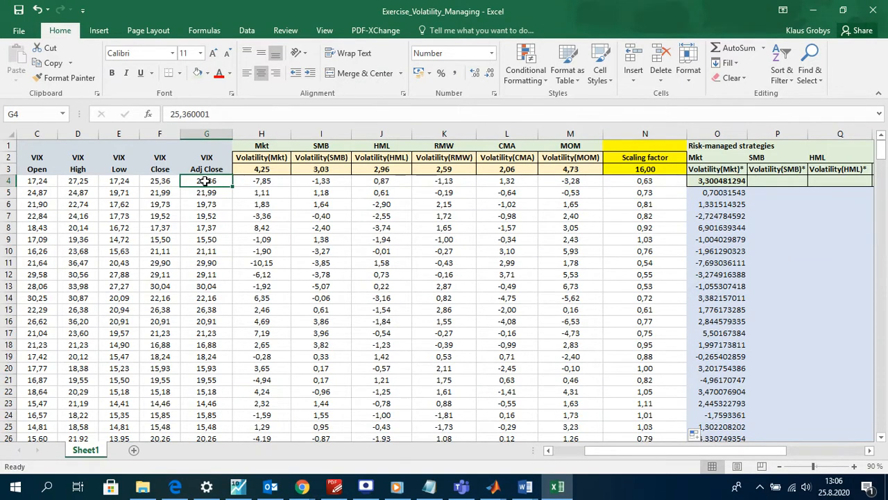
{"action": "key", "text": "Down"}
{"action": "key", "text": "Down"}
{"action": "key", "text": "Down"}
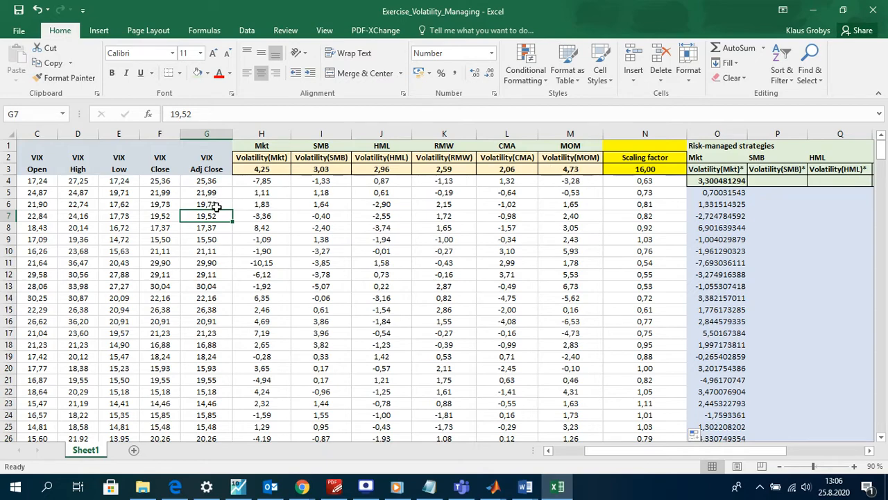
{"action": "left_click", "coordinate": [367, 487]}
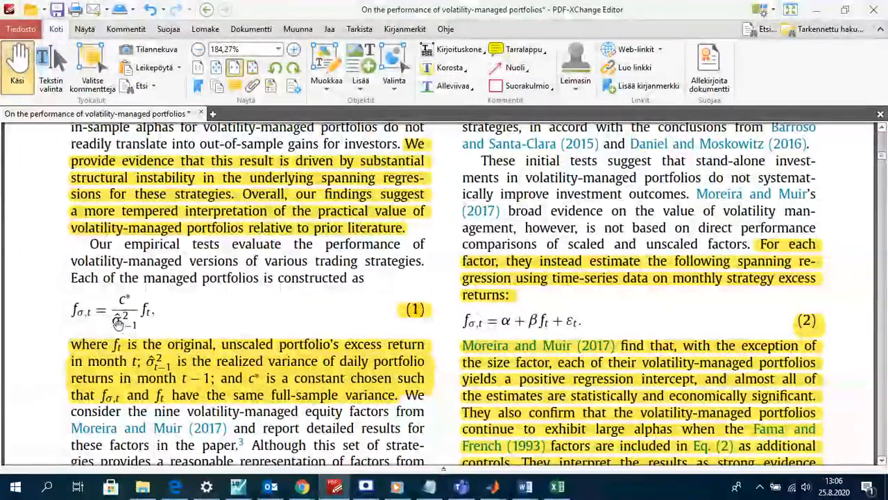
{"action": "left_click", "coordinate": [816, 10]}
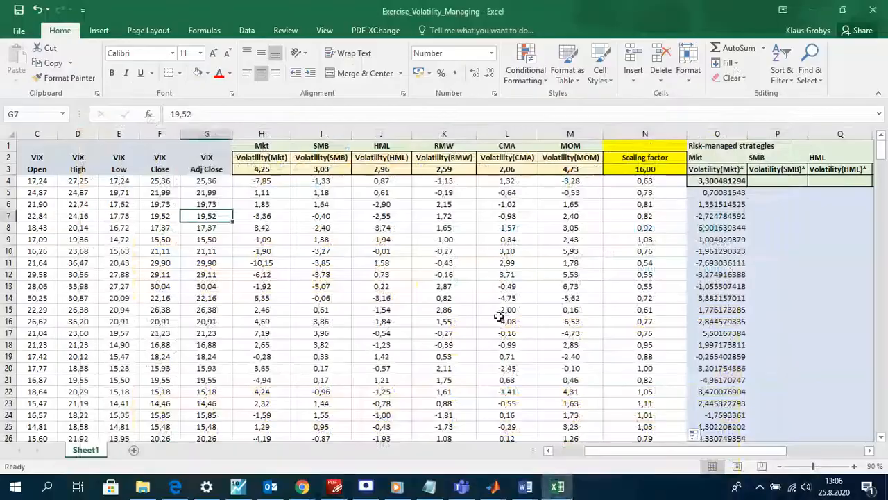
Review in Excel how the constant in N3 and the VIX Adj Close values in G4 and G5 feed the scaling formulas in N4 and N5
{"action": "left_click", "coordinate": [638, 169]}
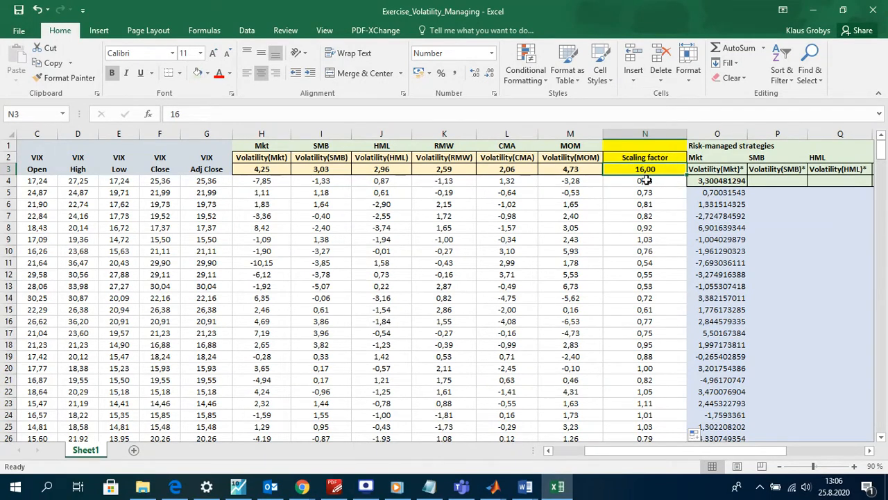
{"action": "left_click", "coordinate": [645, 180]}
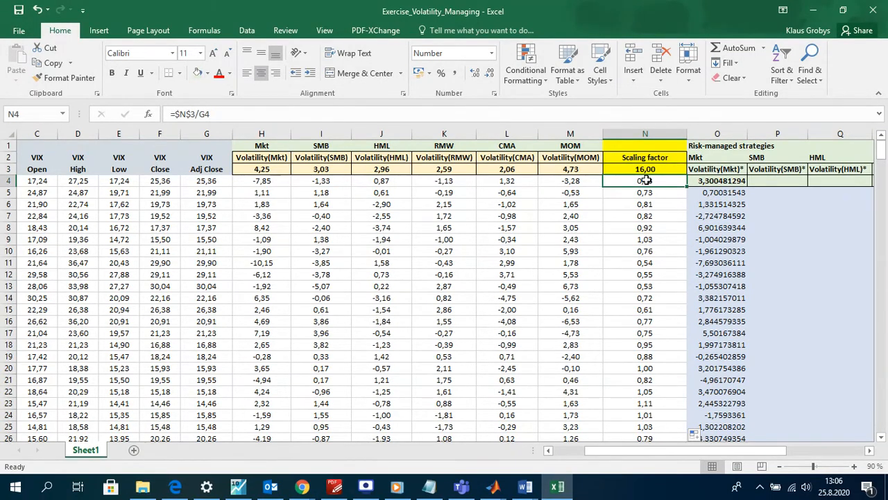
{"action": "left_click", "coordinate": [645, 169]}
{"action": "left_click", "coordinate": [646, 181]}
{"action": "left_click", "coordinate": [207, 181]}
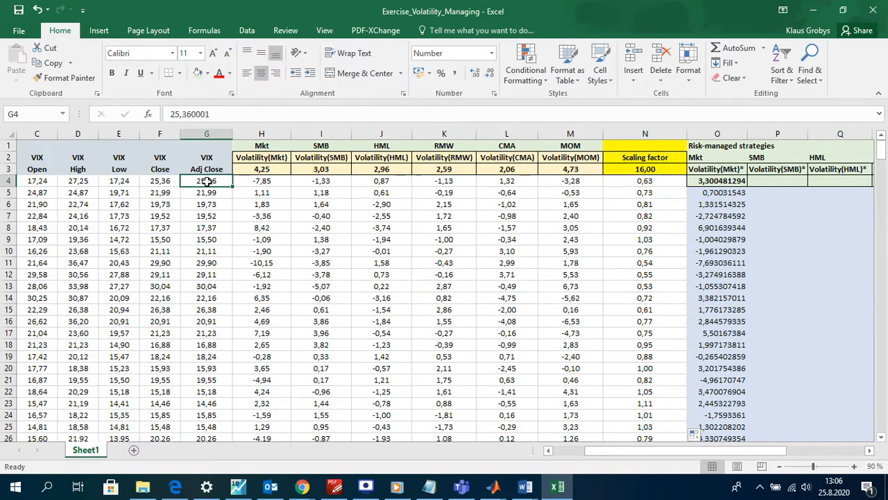
{"action": "left_click", "coordinate": [643, 180]}
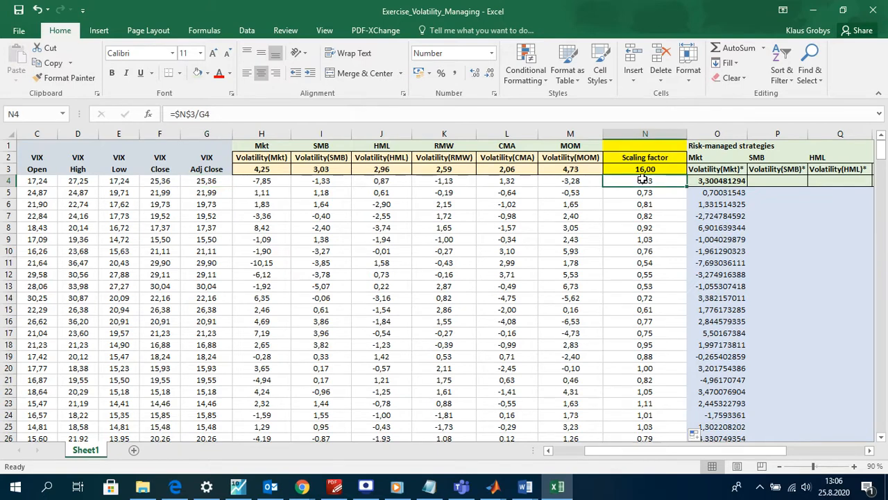
{"action": "key", "text": "Down"}
{"action": "key", "text": "Up"}
{"action": "key", "text": "Down"}
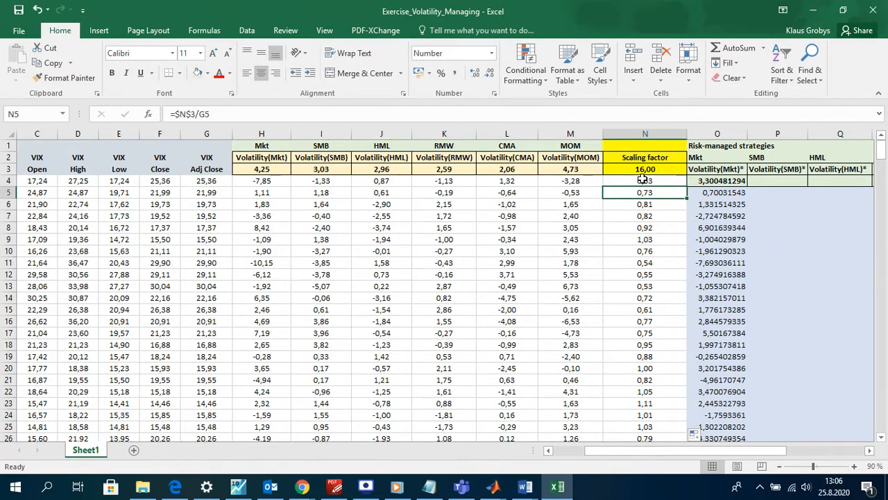
{"action": "key", "text": "Up"}
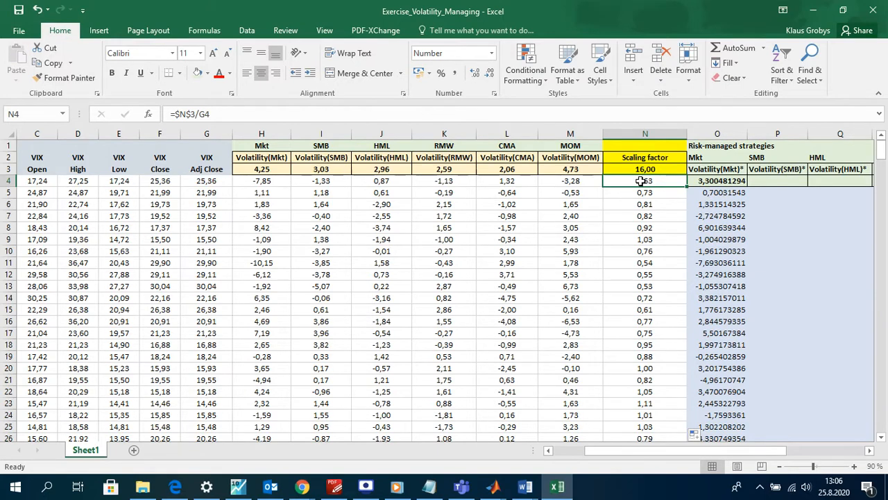
{"action": "left_click", "coordinate": [206, 193]}
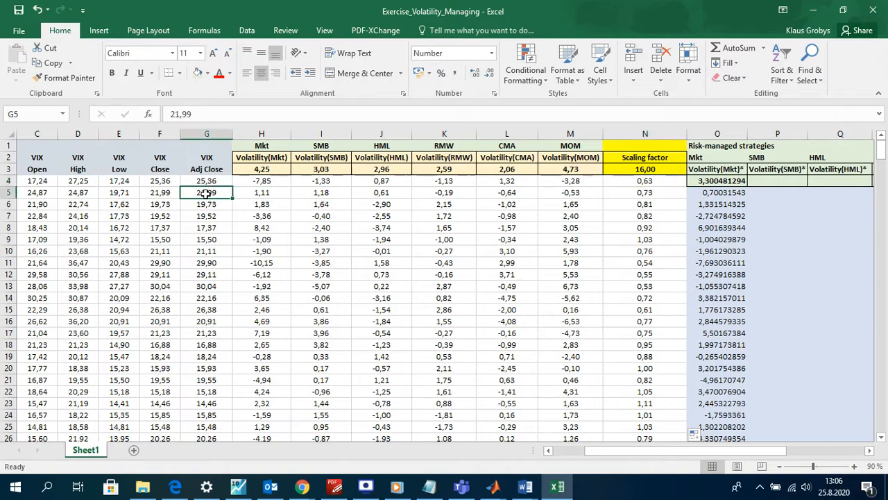
{"action": "left_click", "coordinate": [651, 179]}
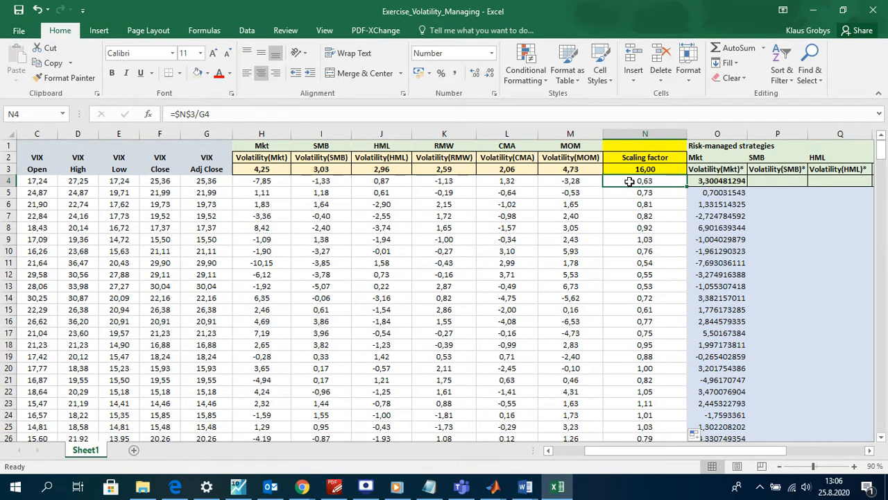
Check the managed Mkt return formula =N4*H5 in O5 against its source cells and fill it down column O
{"action": "left_click", "coordinate": [702, 192]}
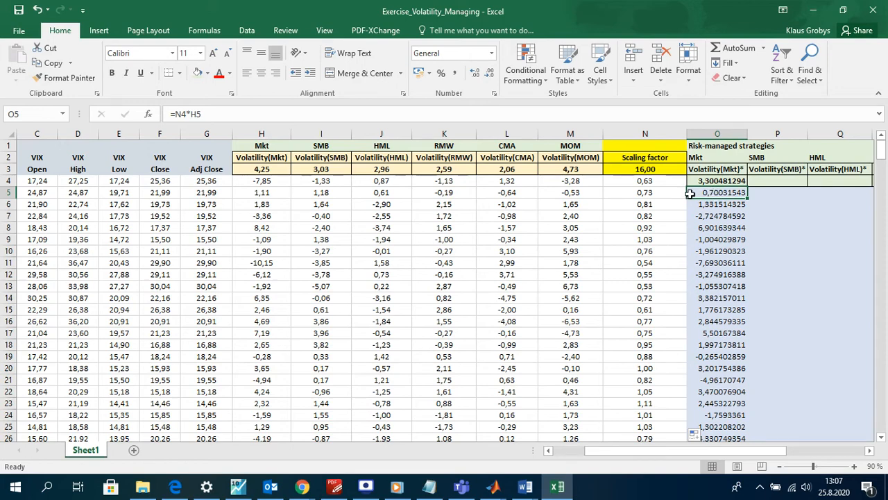
{"action": "left_click", "coordinate": [257, 194]}
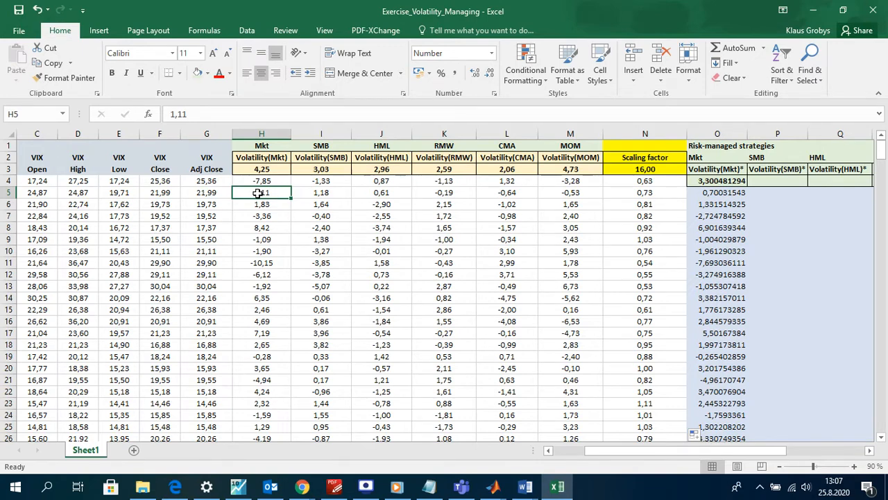
{"action": "left_click", "coordinate": [653, 181]}
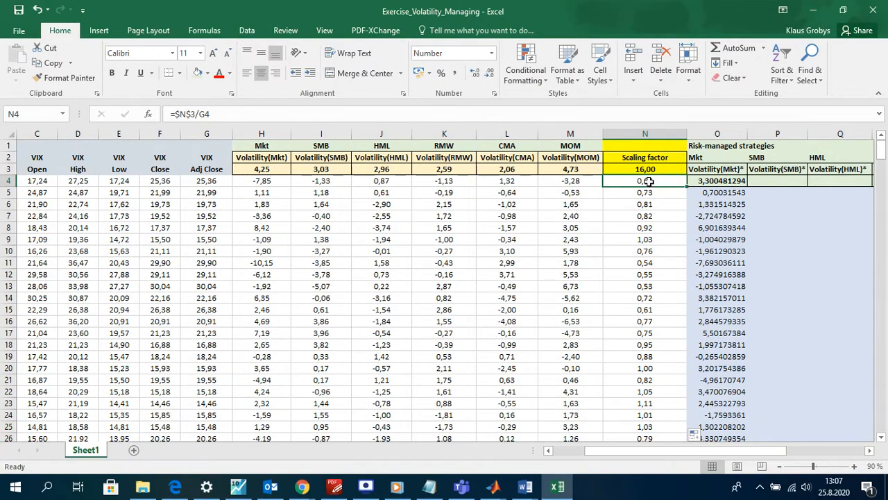
{"action": "left_click", "coordinate": [717, 193]}
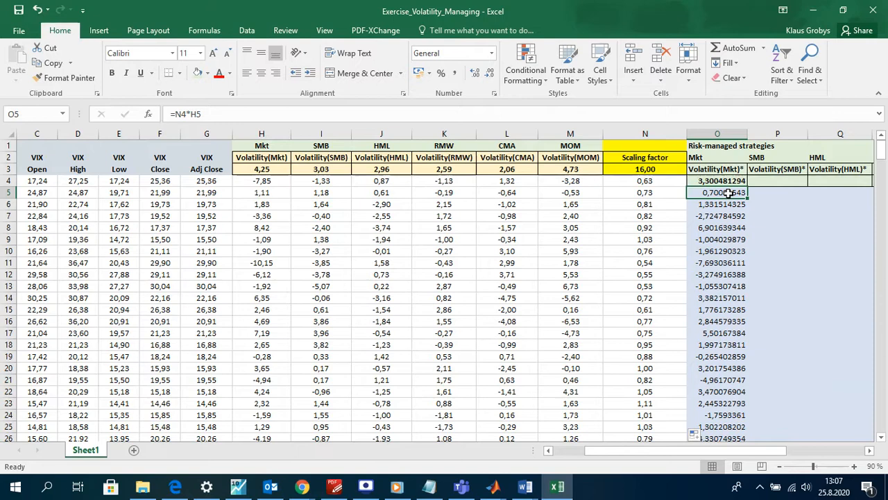
{"action": "double_click", "coordinate": [749, 198]}
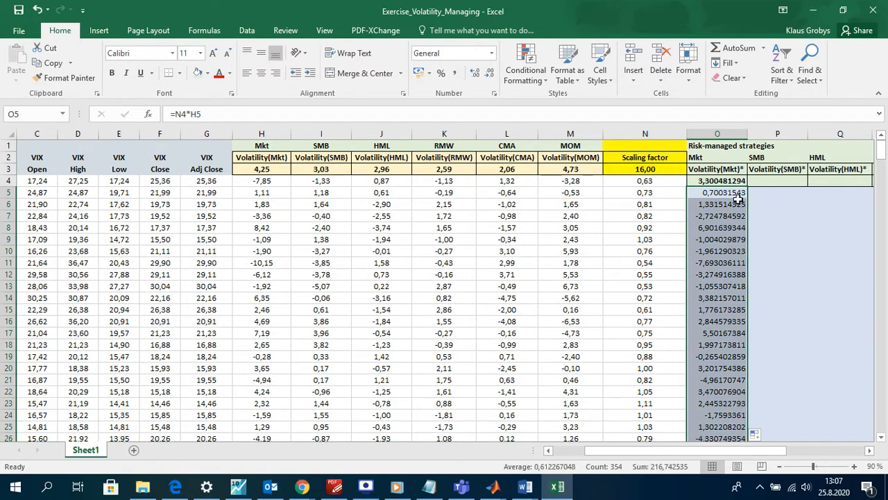
{"action": "left_click", "coordinate": [725, 193]}
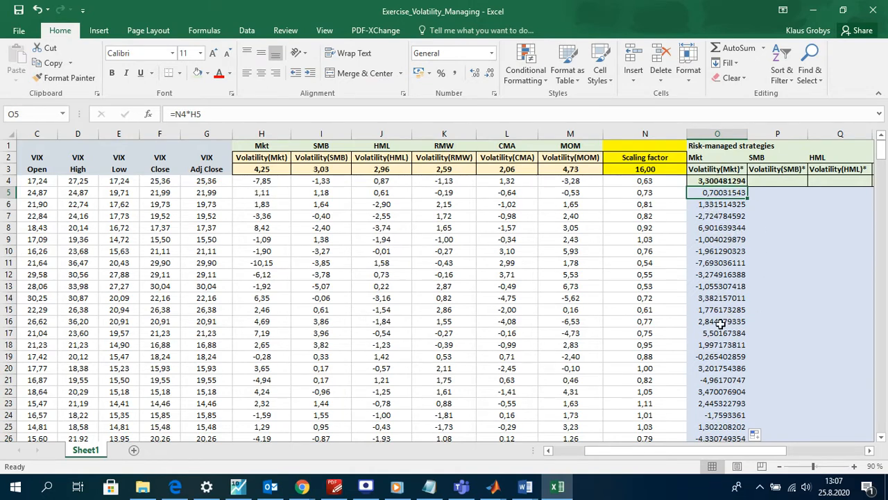
Plot the scaling factors in N4:N358 as an enlarged line chart to examine their variation over time, and delete the chart
{"action": "scroll", "coordinate": [645, 194], "scroll_direction": "down", "scroll_amount": 1}
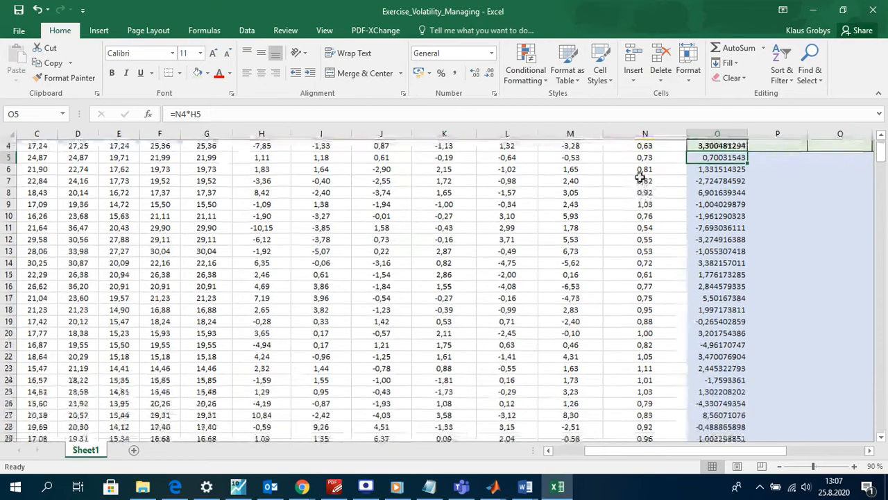
{"action": "scroll", "coordinate": [642, 180], "scroll_direction": "up", "scroll_amount": 1}
{"action": "left_click", "coordinate": [633, 180]}
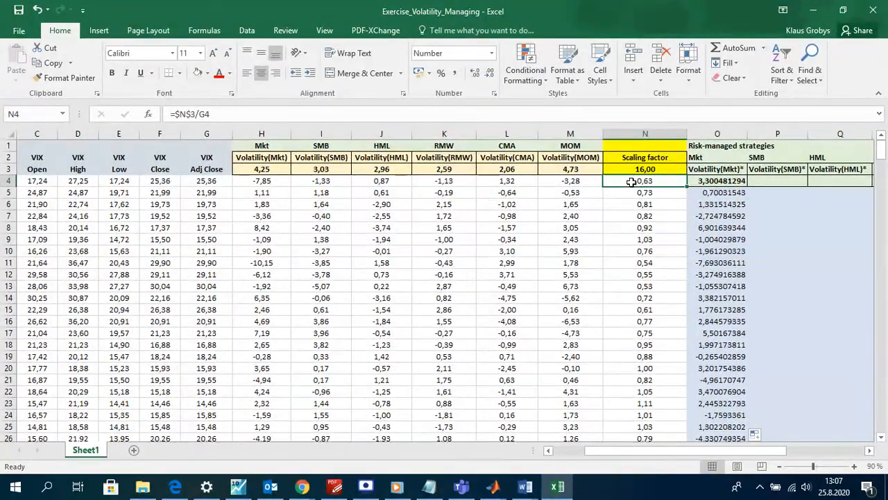
{"action": "key", "text": "ctrl+shift+Down"}
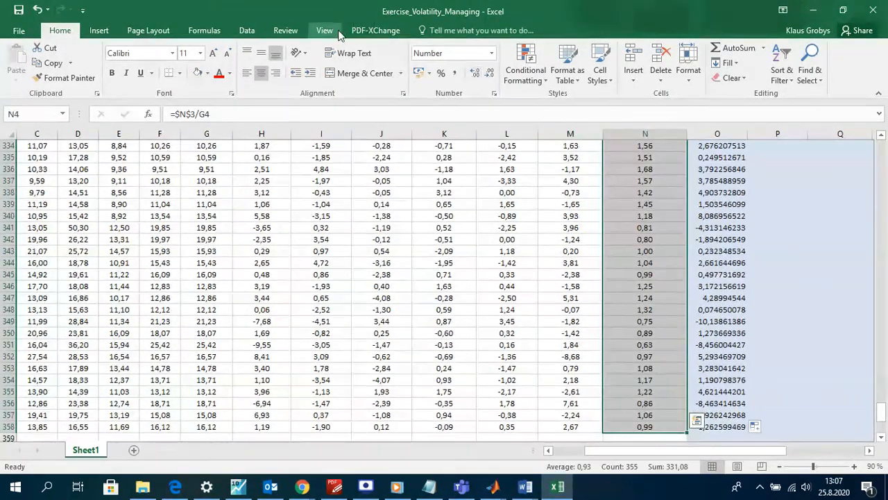
{"action": "left_click", "coordinate": [99, 31]}
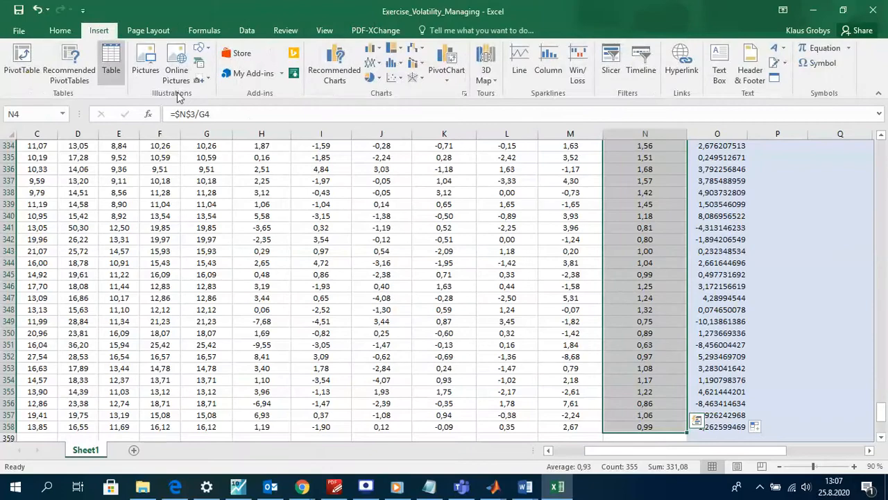
{"action": "left_click", "coordinate": [371, 63]}
{"action": "left_click", "coordinate": [383, 113]}
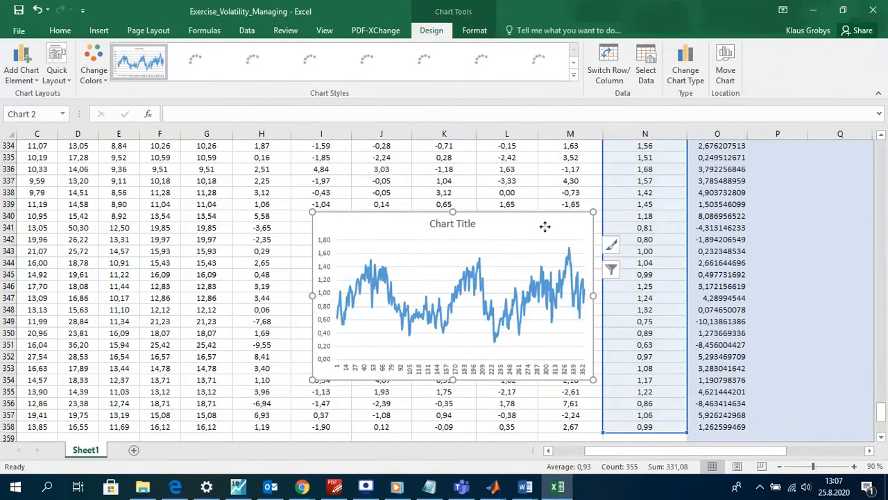
{"action": "left_click_drag", "start_coordinate": [545, 224], "coordinate": [358, 188]}
{"action": "left_click_drag", "start_coordinate": [409, 339], "coordinate": [722, 398]}
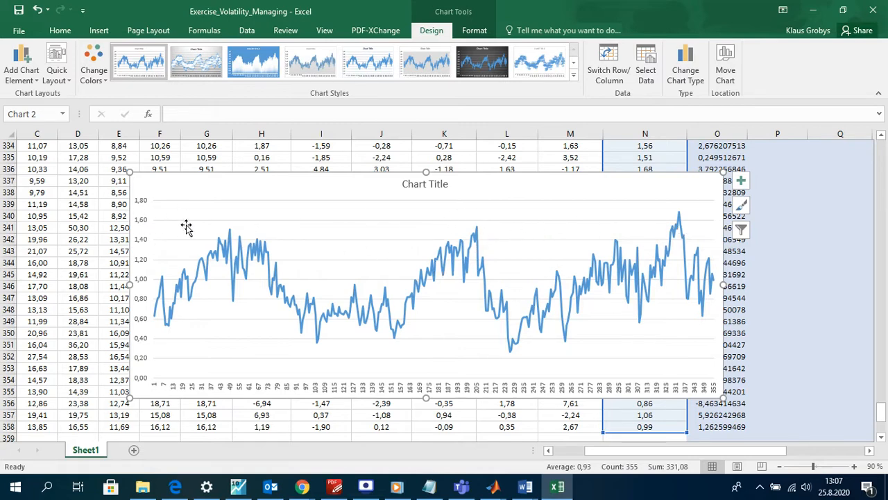
{"action": "mouse_move", "coordinate": [680, 217]}
{"action": "mouse_move", "coordinate": [476, 238]}
{"action": "key", "text": "Delete"}
{"action": "left_click_drag", "start_coordinate": [879, 411], "coordinate": [881, 142]}
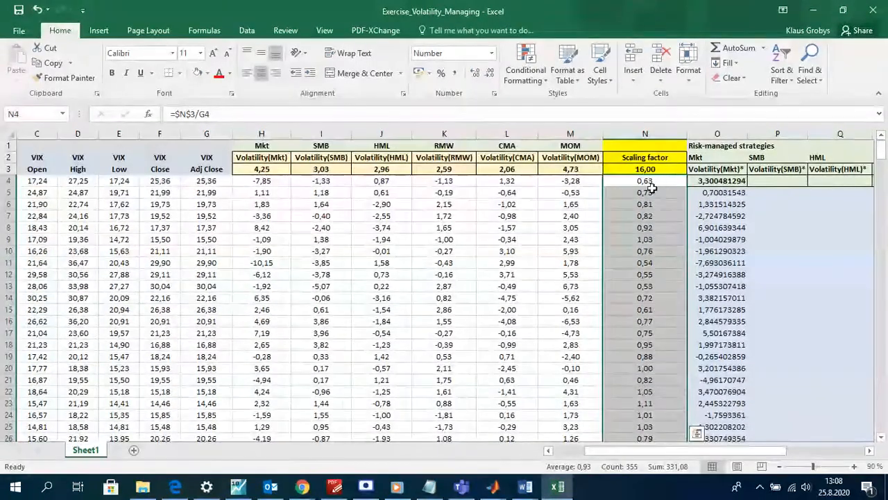
Review the scaling constant in N3 and compare the managed Mkt volatility in O4 with the original Mkt volatility in H3
{"action": "left_click", "coordinate": [651, 192]}
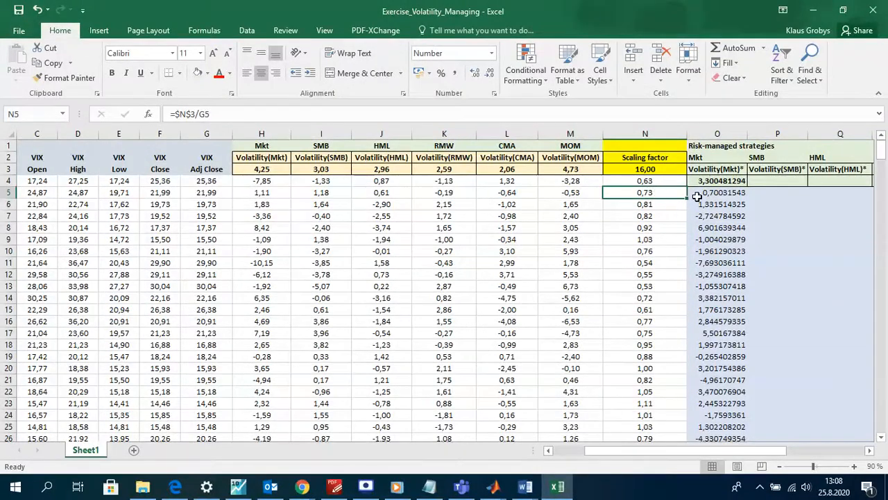
{"action": "left_click", "coordinate": [645, 169]}
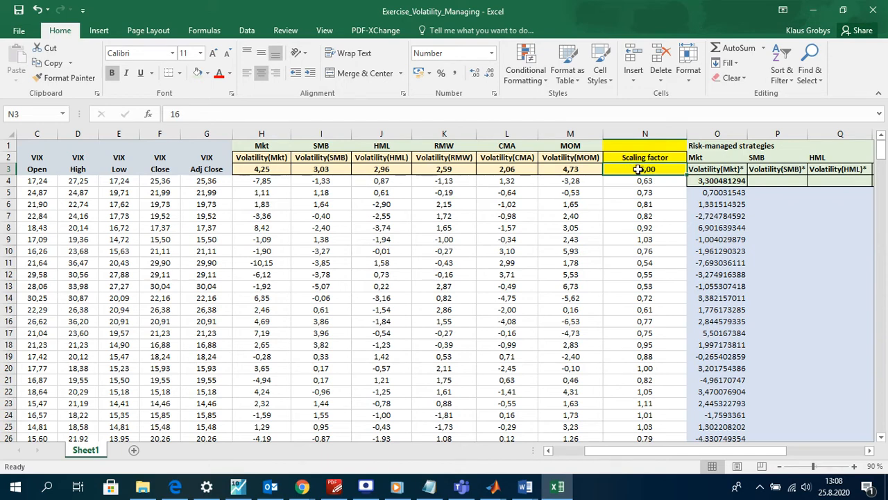
{"action": "left_click", "coordinate": [718, 181]}
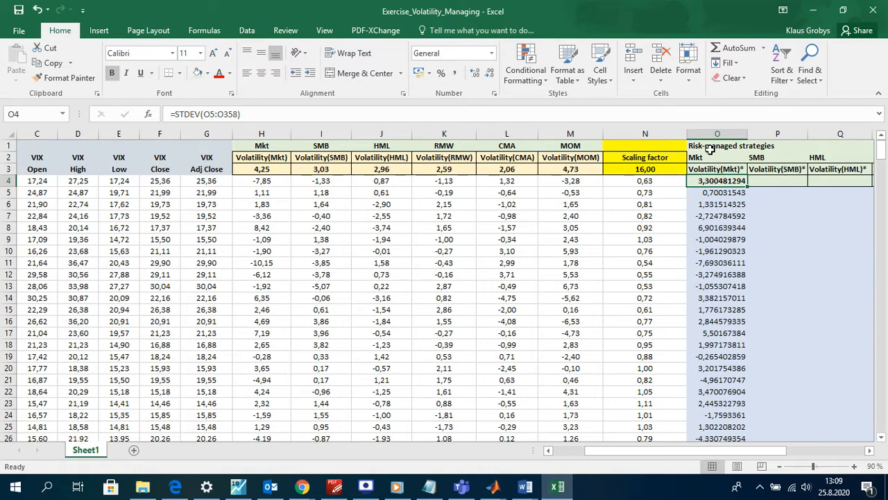
{"action": "left_click", "coordinate": [257, 169]}
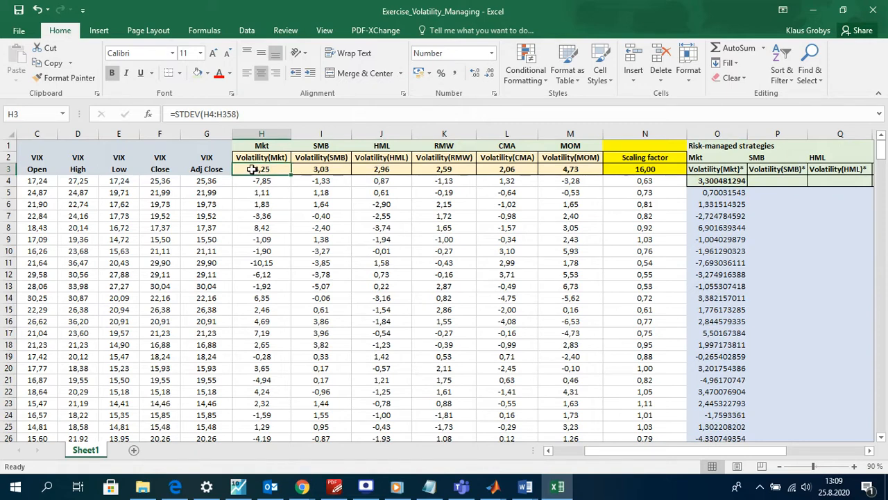
{"action": "left_click", "coordinate": [699, 182]}
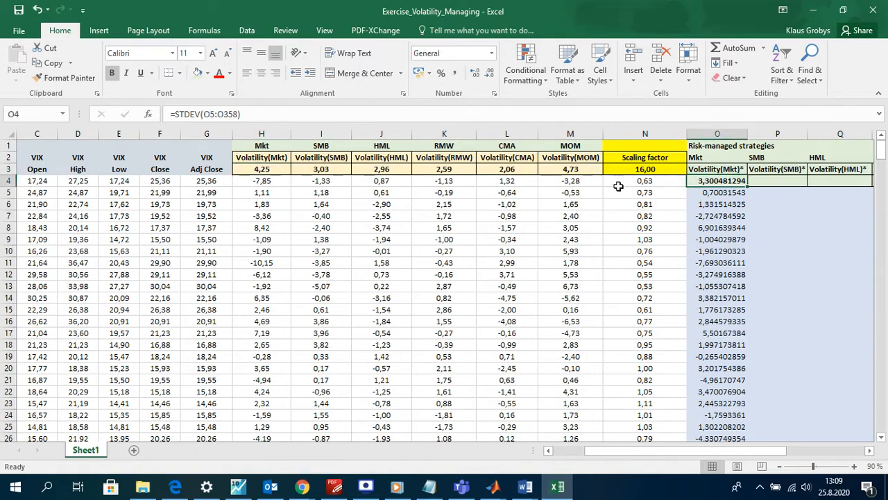
{"action": "left_click", "coordinate": [256, 169]}
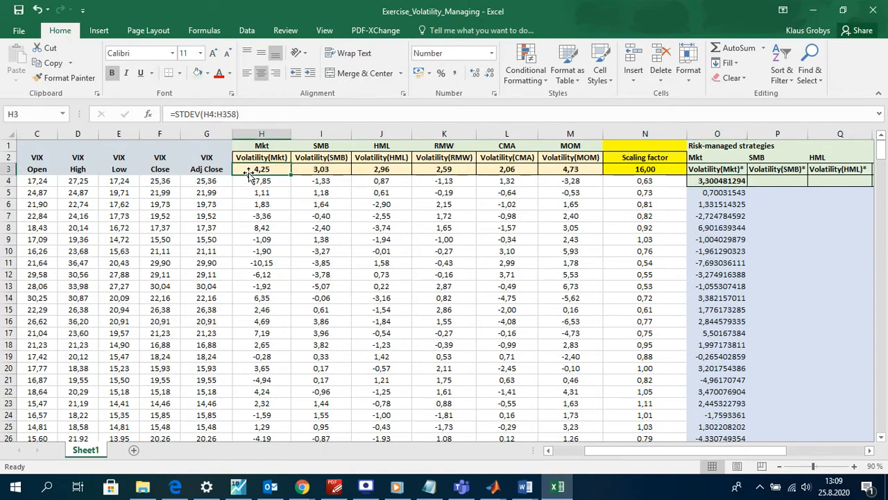
Try a scaling constant of 16,5 in N3 and check the managed Mkt volatility in O4
{"action": "left_click", "coordinate": [721, 182]}
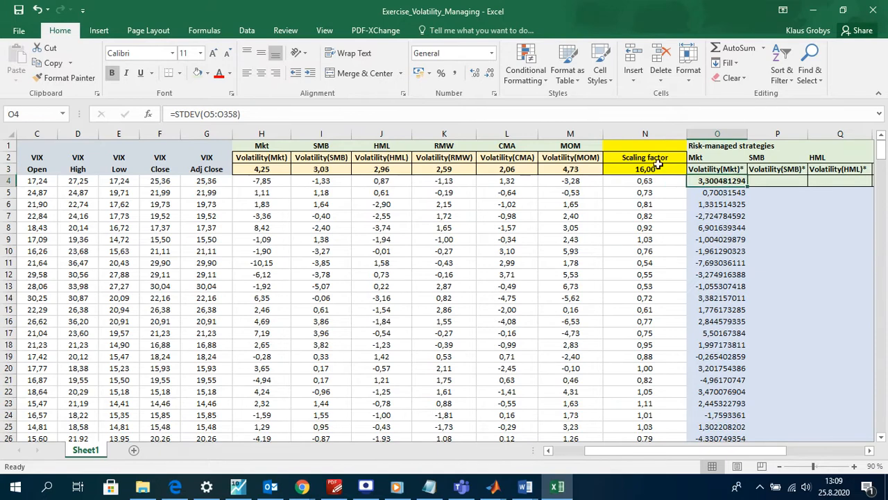
{"action": "left_click", "coordinate": [646, 169]}
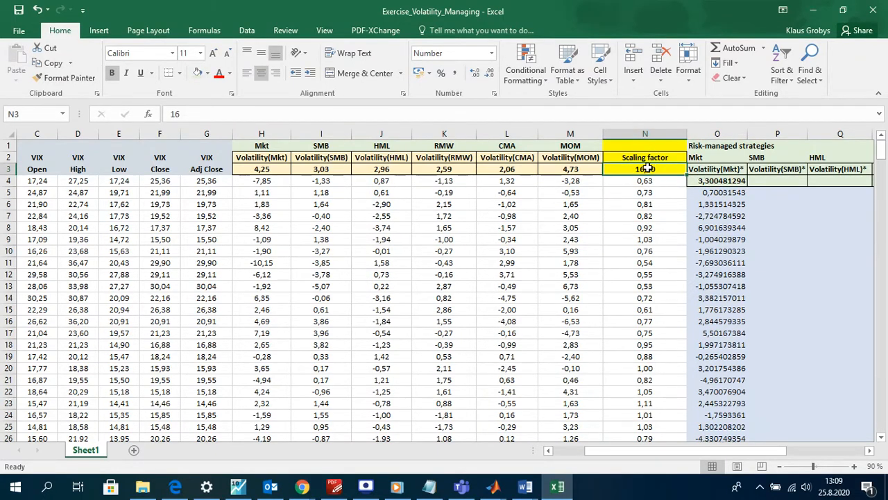
{"action": "left_click", "coordinate": [290, 114]}
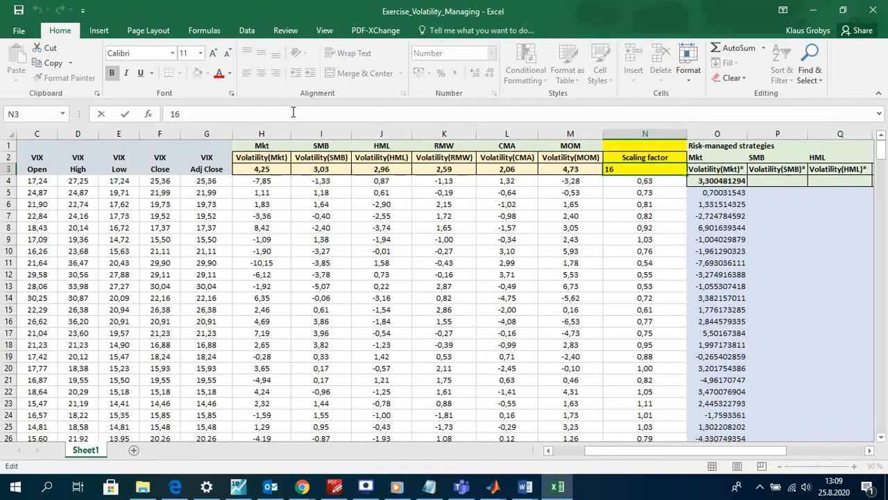
{"action": "type", "text": ",5"}
{"action": "key", "text": "Return"}
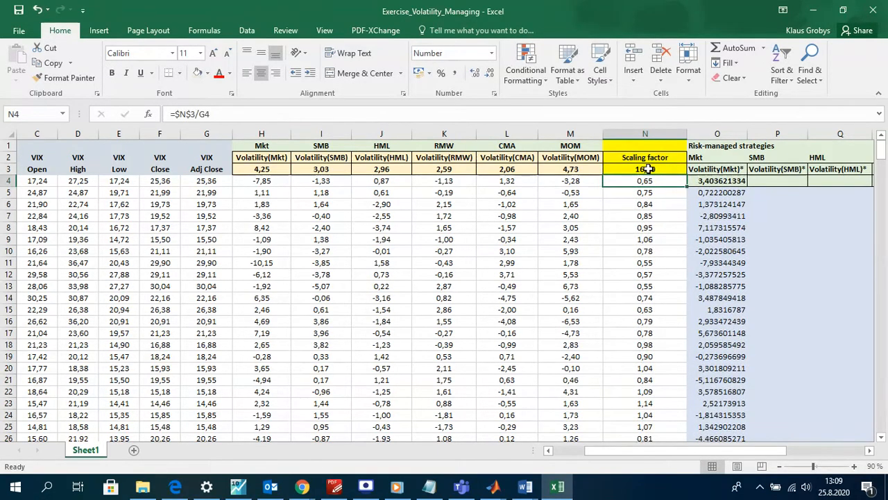
{"action": "left_click", "coordinate": [708, 182]}
Try 16,7 as the scaling constant in N3 and inspect the resulting managed Mkt volatility in O4
{"action": "left_click", "coordinate": [632, 172]}
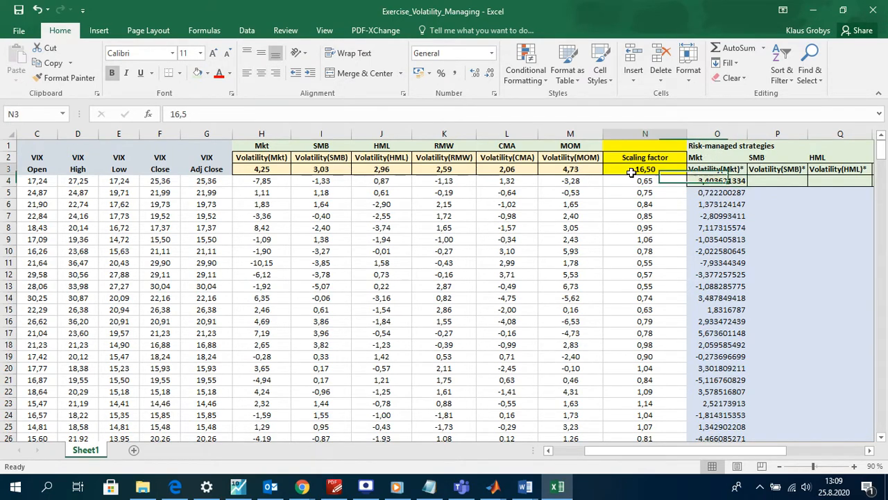
{"action": "left_click", "coordinate": [380, 116]}
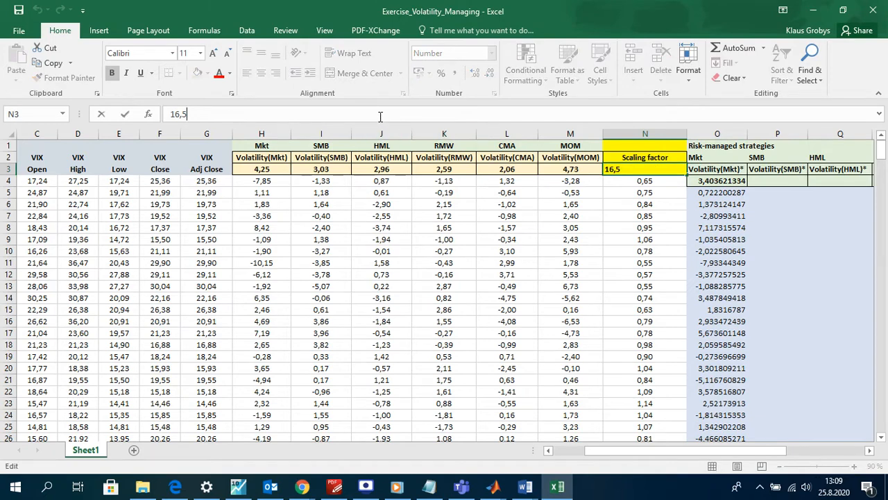
{"action": "type", "text": "7"}
{"action": "key", "text": "Return"}
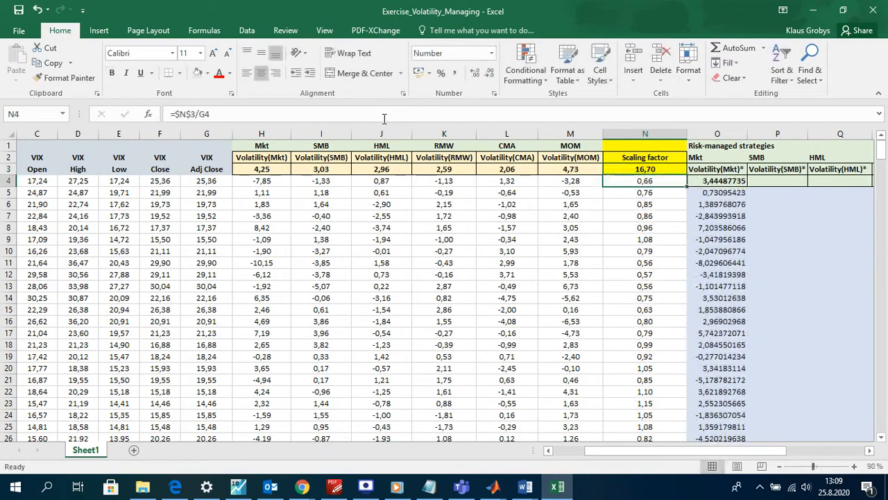
{"action": "left_click", "coordinate": [721, 181]}
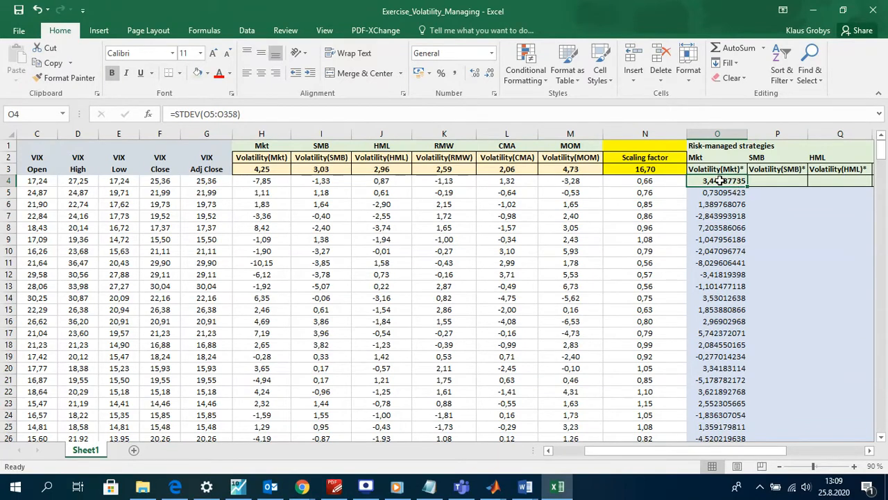
Try raising the scaling constant in N3 to 17,5 and check the managed Mkt volatility in O4
{"action": "left_click", "coordinate": [650, 171]}
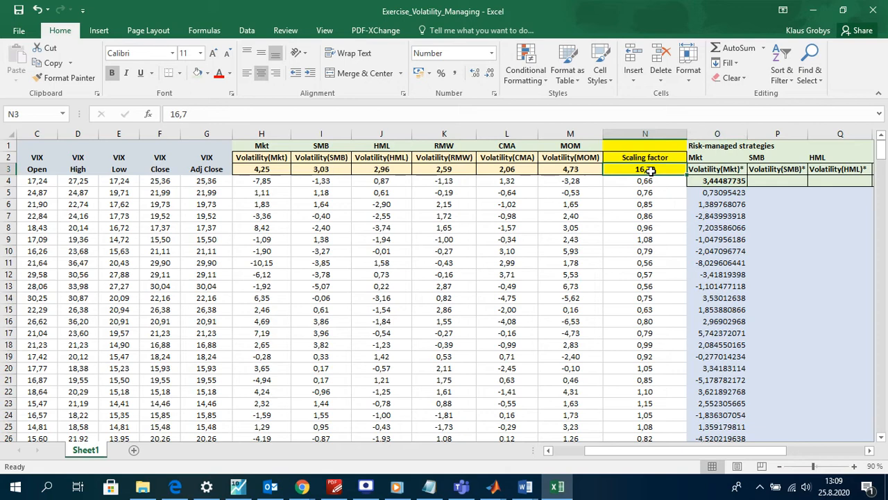
{"action": "left_click", "coordinate": [222, 115]}
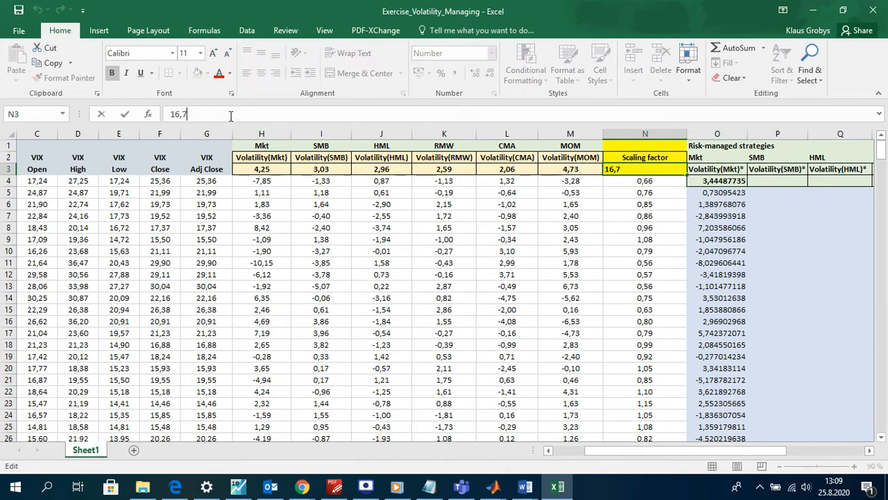
{"action": "key", "text": "BackSpace"}
{"action": "key", "text": "BackSpace"}
{"action": "type", "text": "7,5"}
{"action": "key", "text": "Return"}
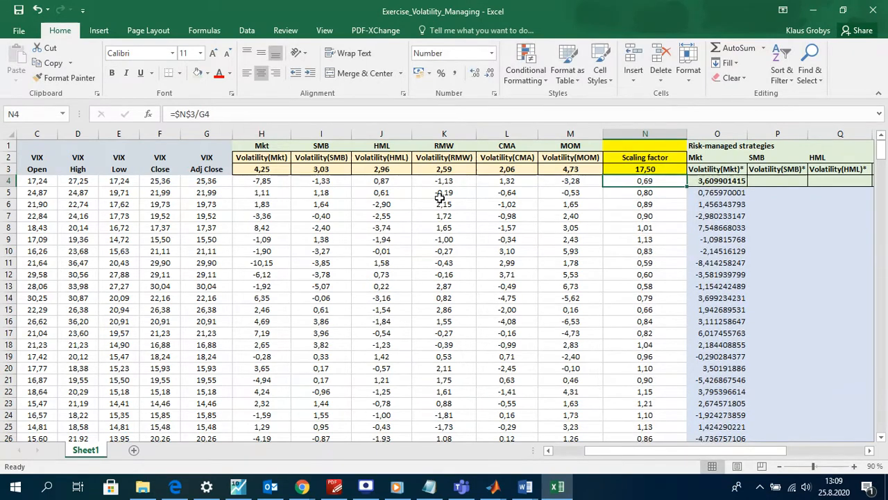
{"action": "left_click", "coordinate": [715, 181]}
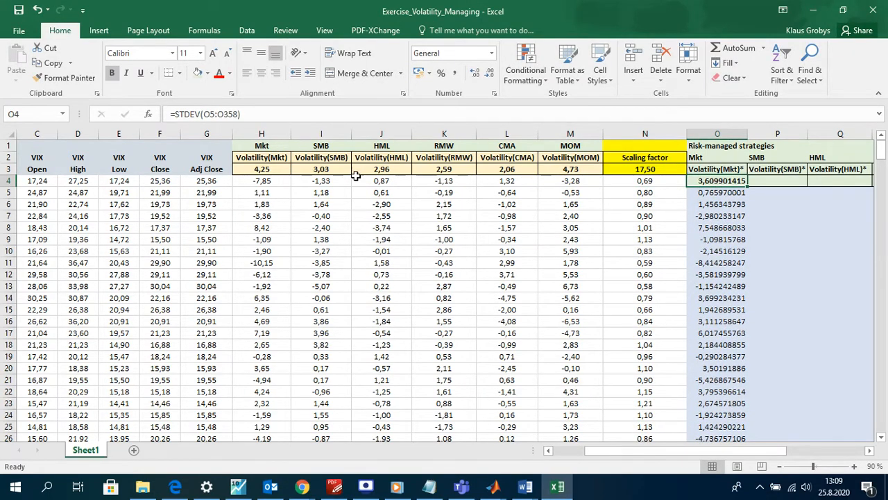
Try a scaling constant of 20 in N3 and compare the managed Mkt volatility in O4 with the original in H3
{"action": "left_click", "coordinate": [637, 172]}
{"action": "left_click", "coordinate": [262, 107]}
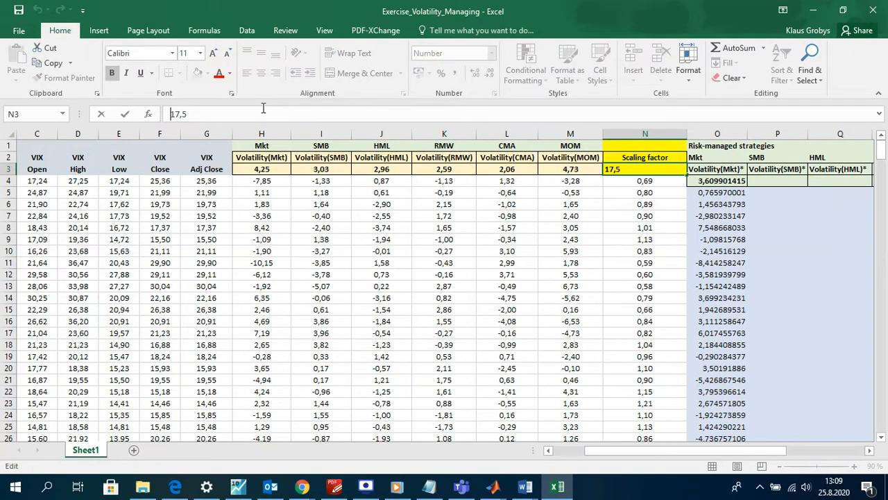
{"action": "key", "text": "BackSpace"}
{"action": "key", "text": "BackSpace"}
{"action": "key", "text": "BackSpace"}
{"action": "key", "text": "BackSpace"}
{"action": "type", "text": "20"}
{"action": "key", "text": "Return"}
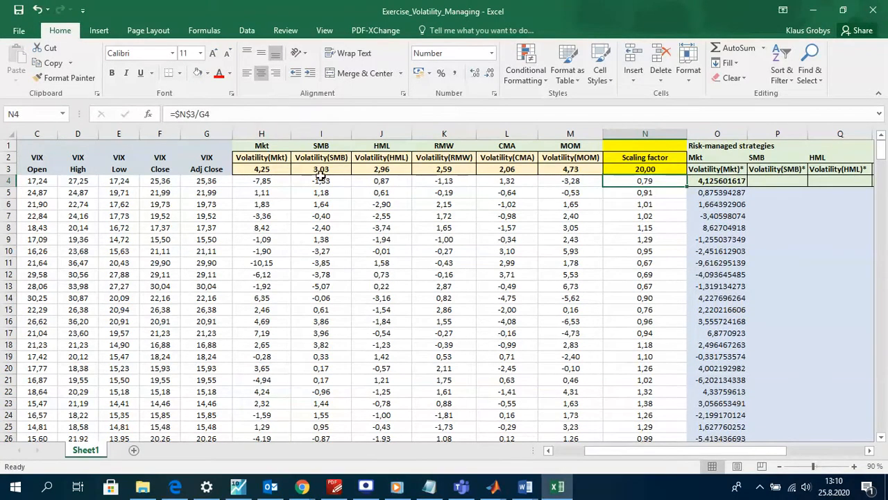
{"action": "left_click", "coordinate": [720, 181]}
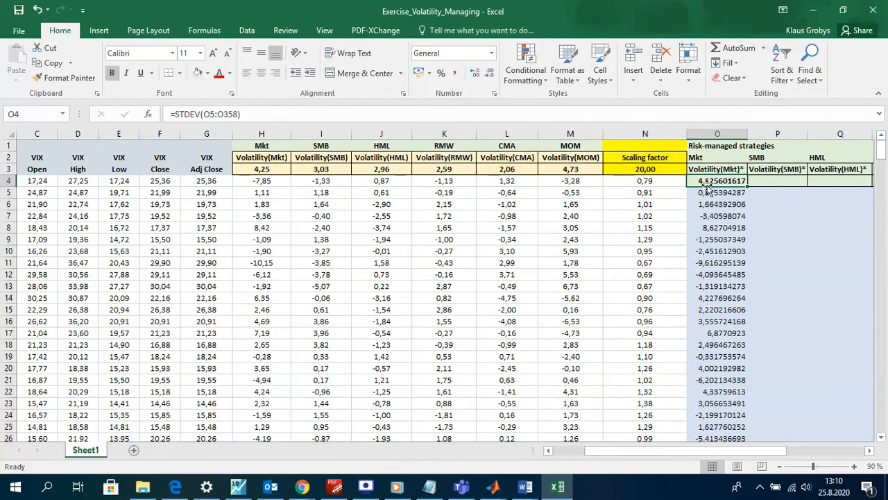
{"action": "left_click", "coordinate": [256, 169]}
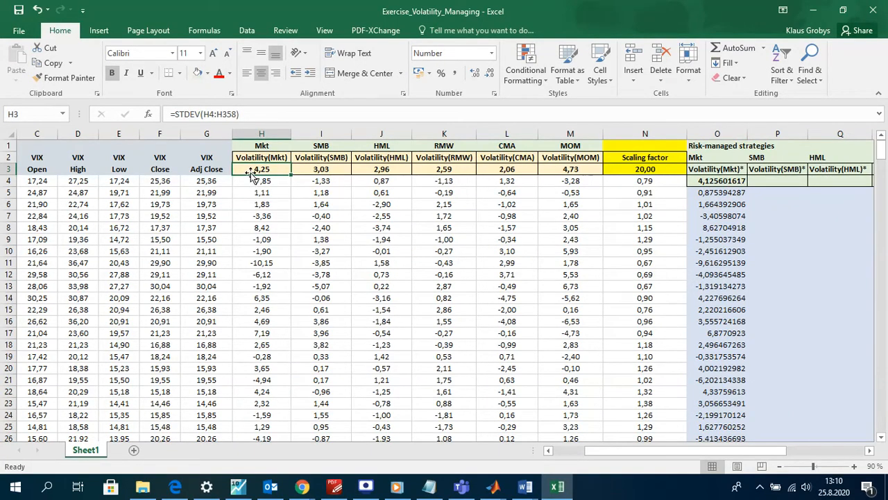
Try 22 as the scaling constant in N3 and check its effect on the managed Mkt volatility in O4
{"action": "left_click", "coordinate": [642, 170]}
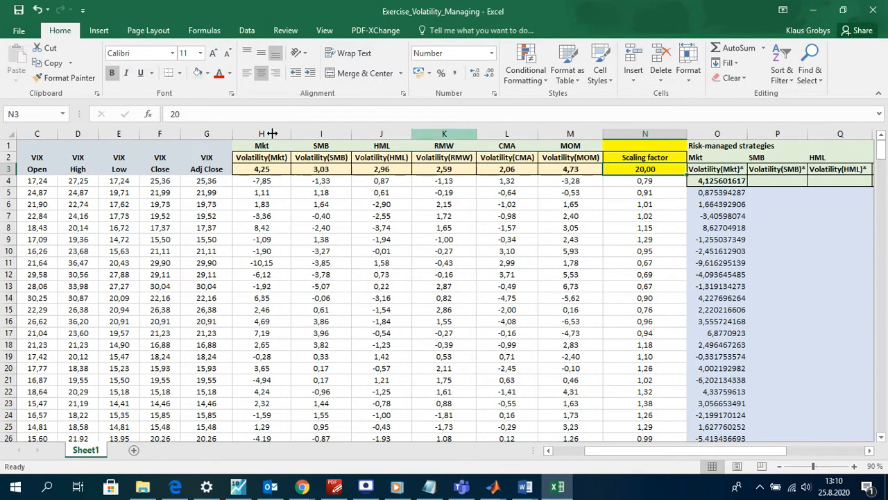
{"action": "left_click", "coordinate": [212, 118]}
{"action": "type", "text": "22"}
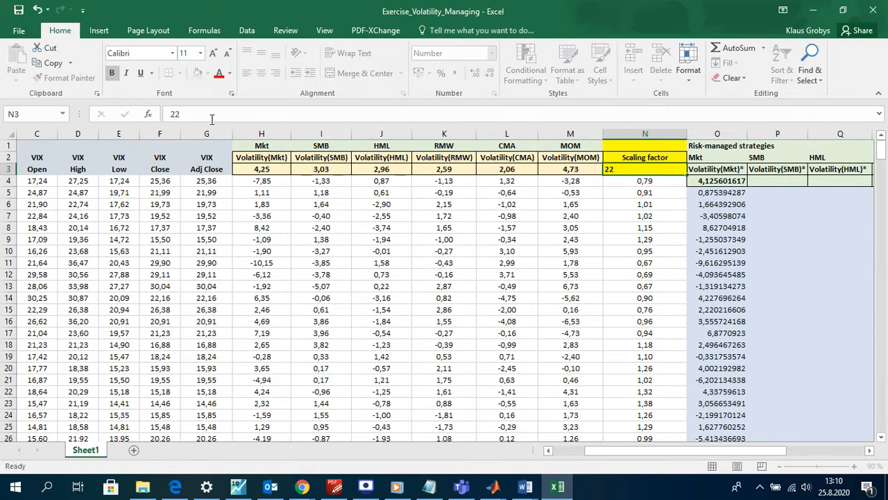
{"action": "key", "text": "Return"}
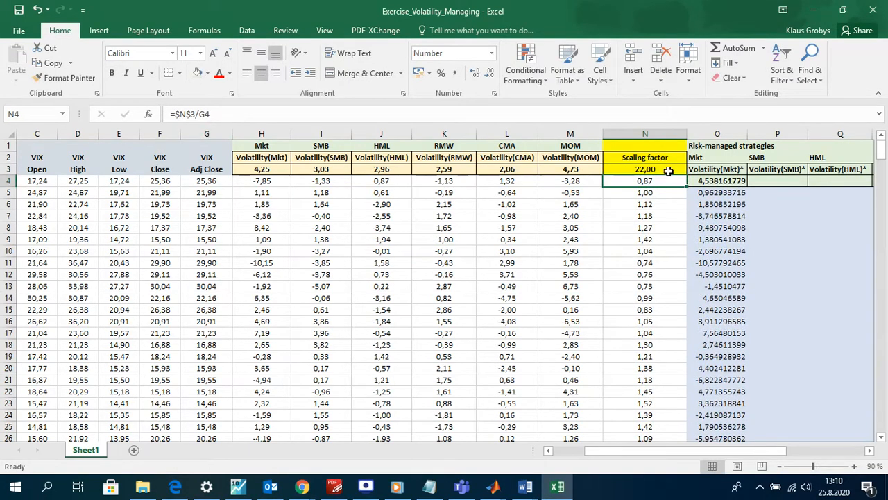
{"action": "left_click", "coordinate": [722, 180]}
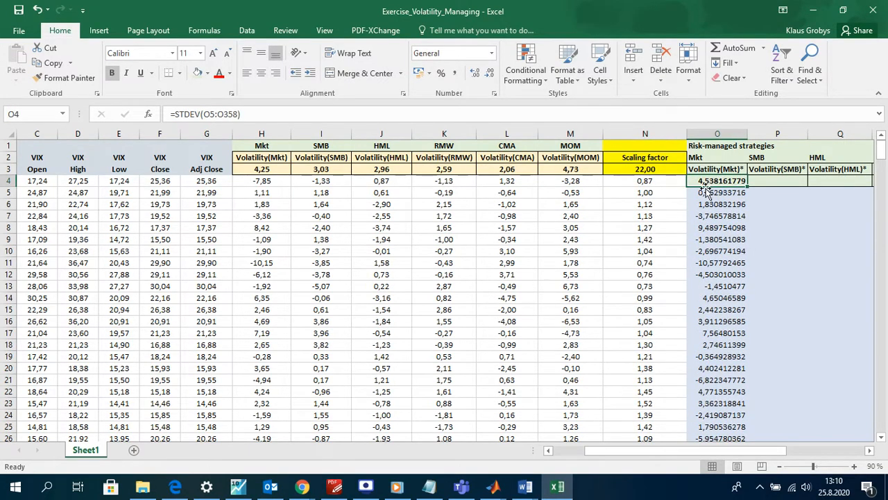
Try a scaling constant of 21 in N3 and compare the Mkt volatilities in O4 and H3
{"action": "left_click", "coordinate": [639, 168]}
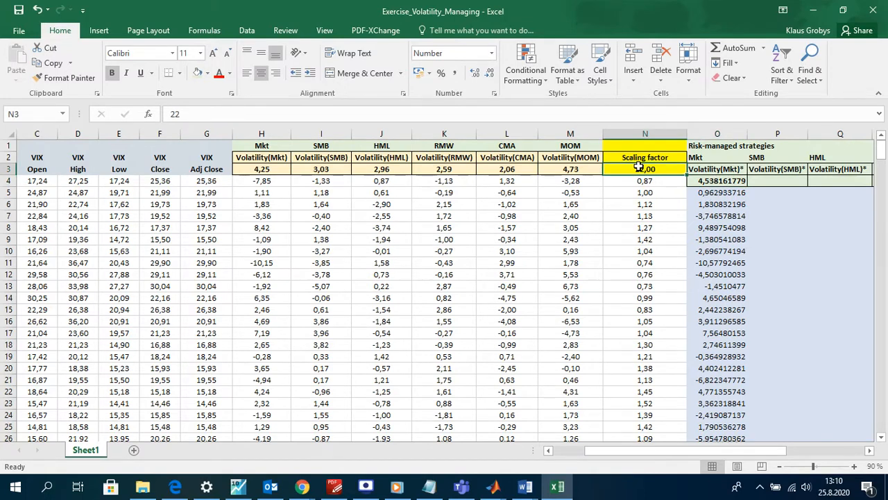
{"action": "type", "text": "21"}
{"action": "key", "text": "Return"}
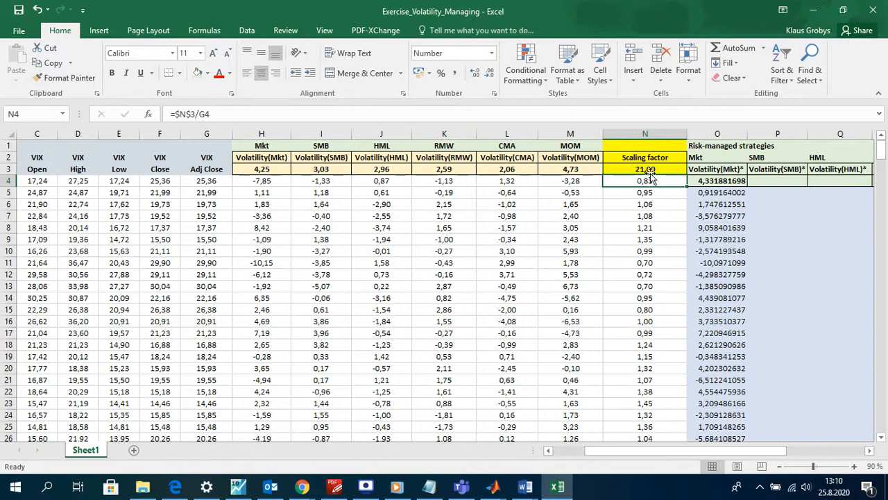
{"action": "left_click", "coordinate": [722, 181]}
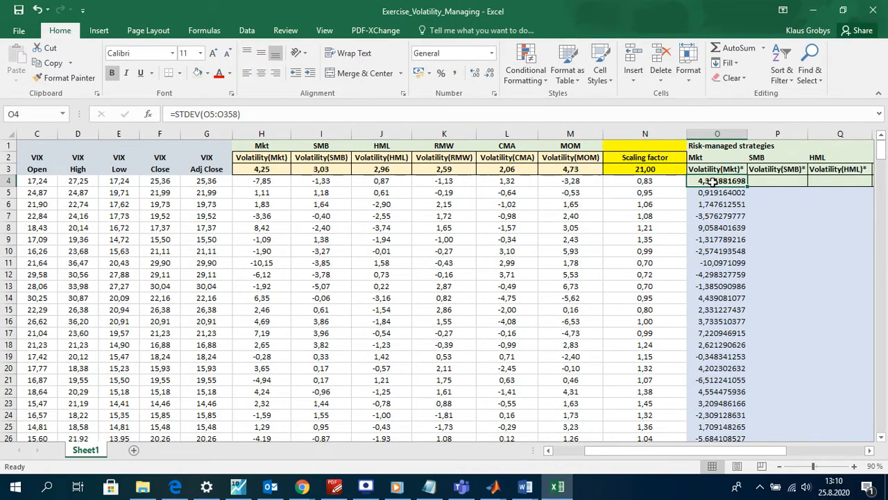
{"action": "left_click", "coordinate": [272, 169]}
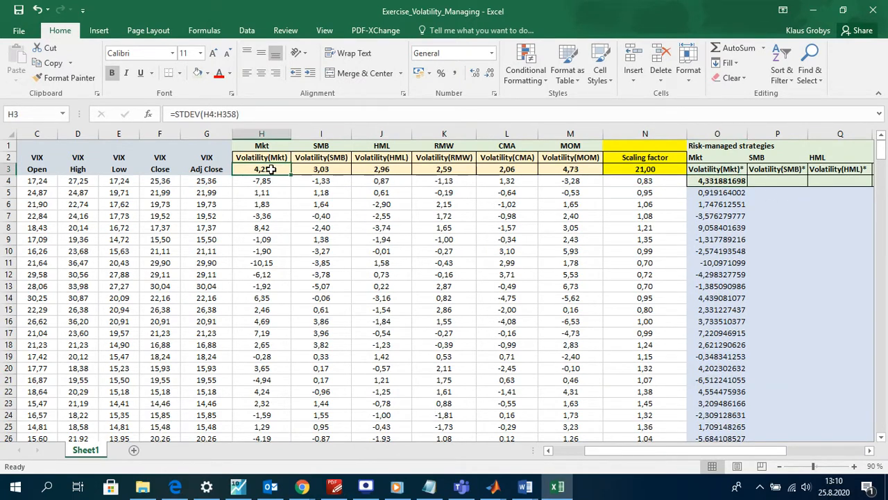
Try lowering the scaling constant in N3 to 20,5 and check the managed Mkt volatility in O4
{"action": "left_click", "coordinate": [626, 170]}
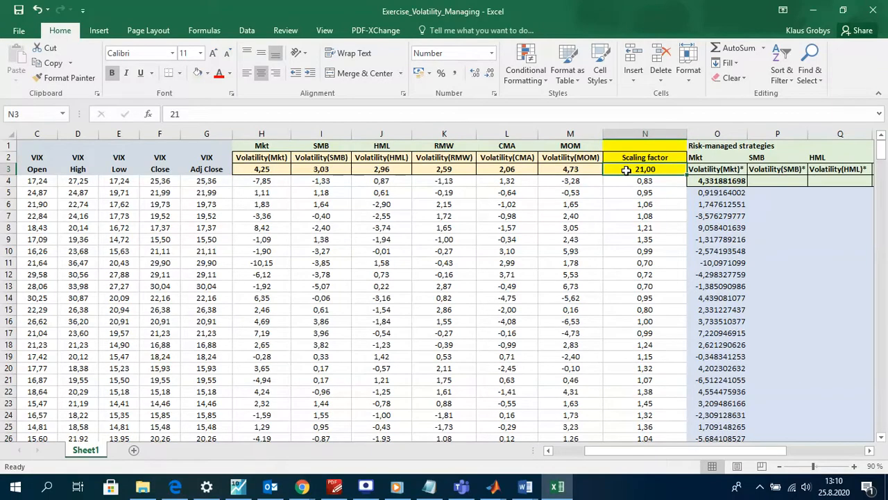
{"action": "type", "text": "20,5"}
{"action": "key", "text": "Return"}
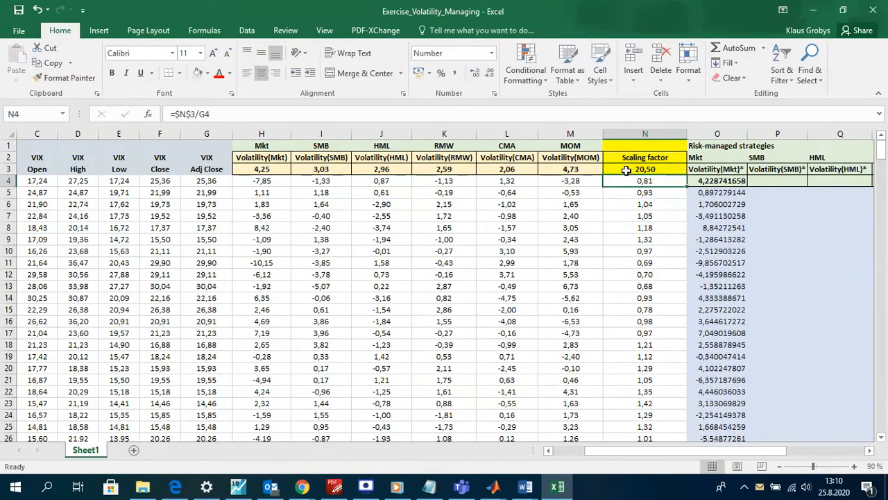
{"action": "key", "text": "Right"}
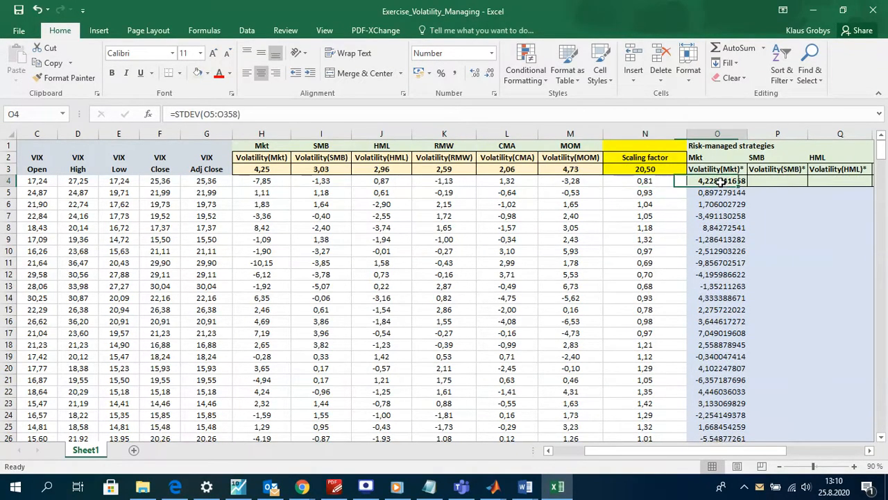
Set the scaling constant in N3 to 20,6 to match the managed Mkt volatility to the original
{"action": "left_click", "coordinate": [646, 170]}
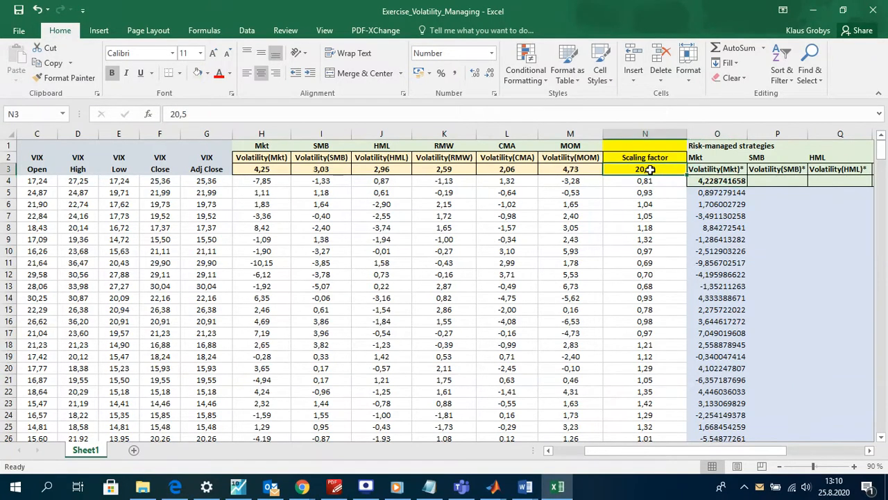
{"action": "type", "text": "20,"}
{"action": "key", "text": "Return"}
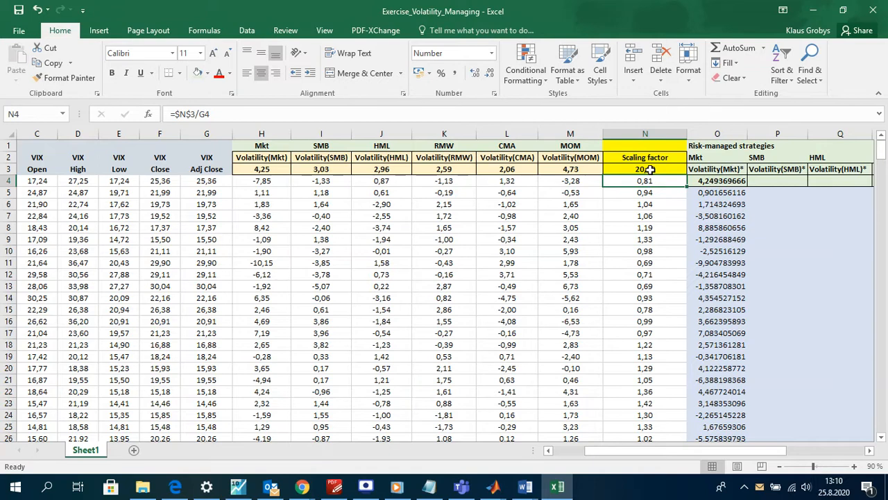
Try 20,61 as the scaling constant in N3 and return it to 20,6
{"action": "left_click", "coordinate": [644, 170]}
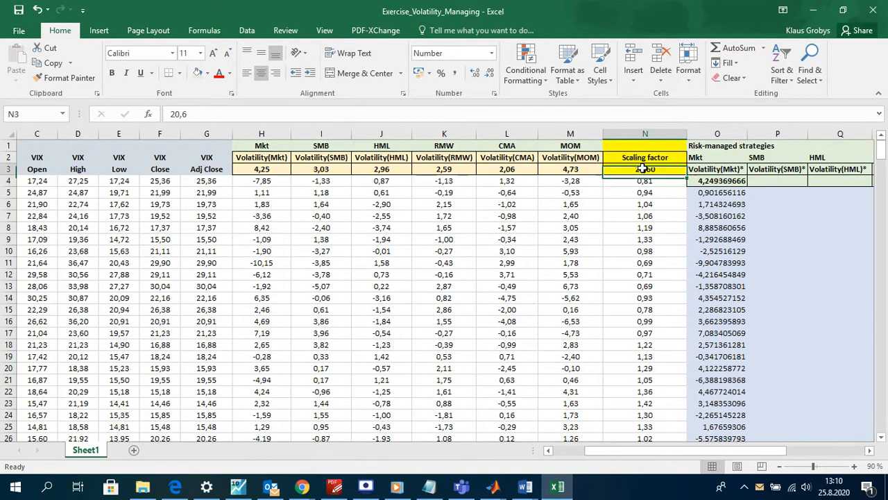
{"action": "left_click", "coordinate": [354, 113]}
{"action": "type", "text": "1"}
{"action": "key", "text": "Return"}
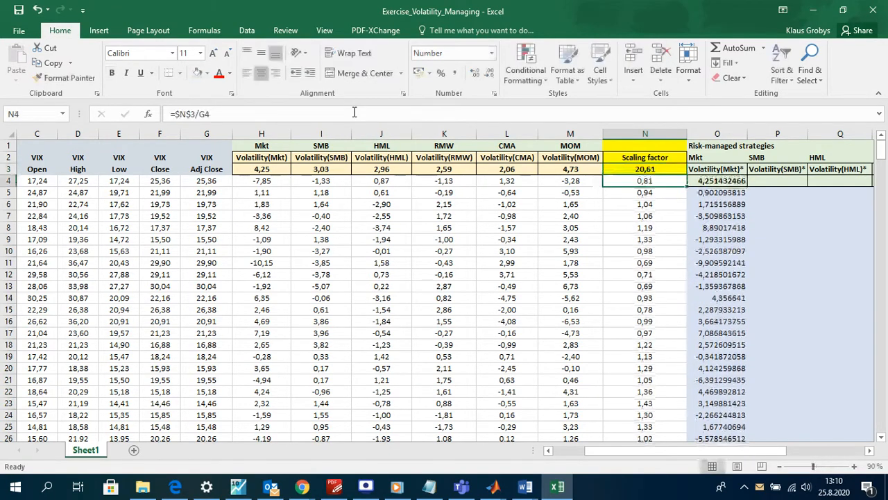
{"action": "left_click", "coordinate": [656, 171]}
{"action": "left_click", "coordinate": [309, 116]}
{"action": "key", "text": "BackSpace"}
{"action": "type", "text": "0"}
{"action": "key", "text": "Return"}
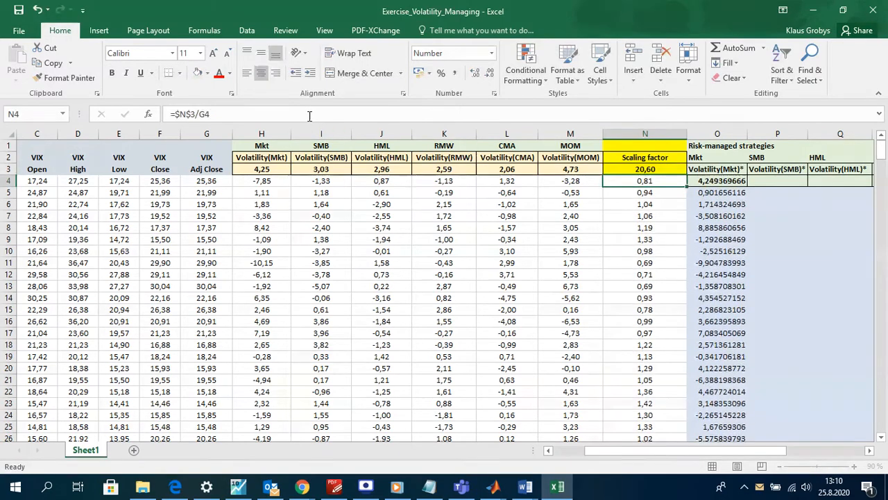
Format the managed Mkt column O4:O358 as Number with two decimals
{"action": "left_click", "coordinate": [723, 181]}
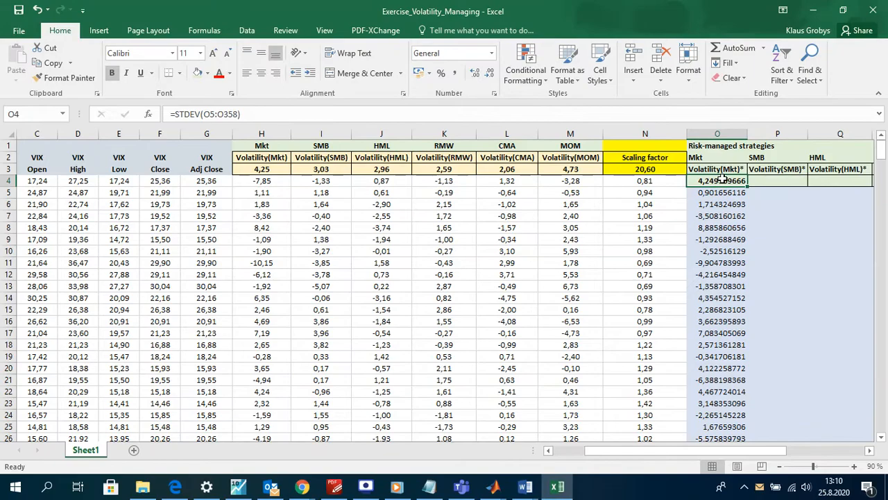
{"action": "key", "text": "ctrl+shift+Down"}
{"action": "right_click", "coordinate": [721, 424]}
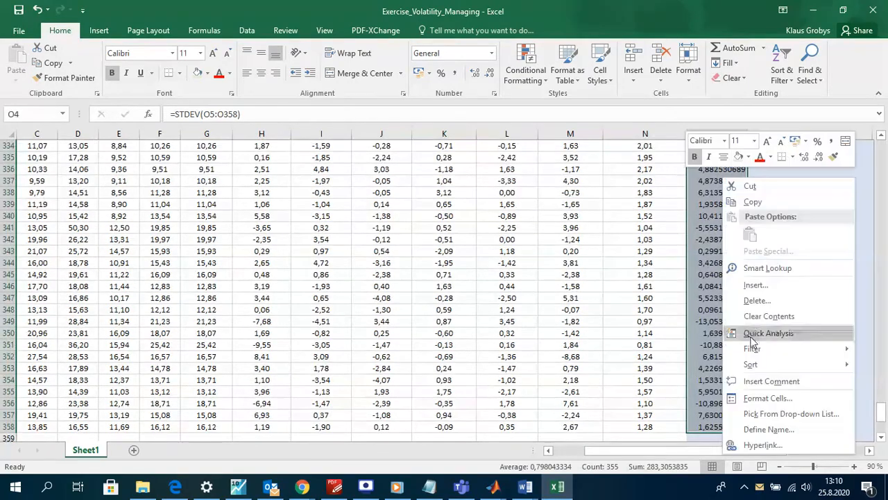
{"action": "left_click", "coordinate": [776, 402]}
{"action": "left_click", "coordinate": [578, 237]}
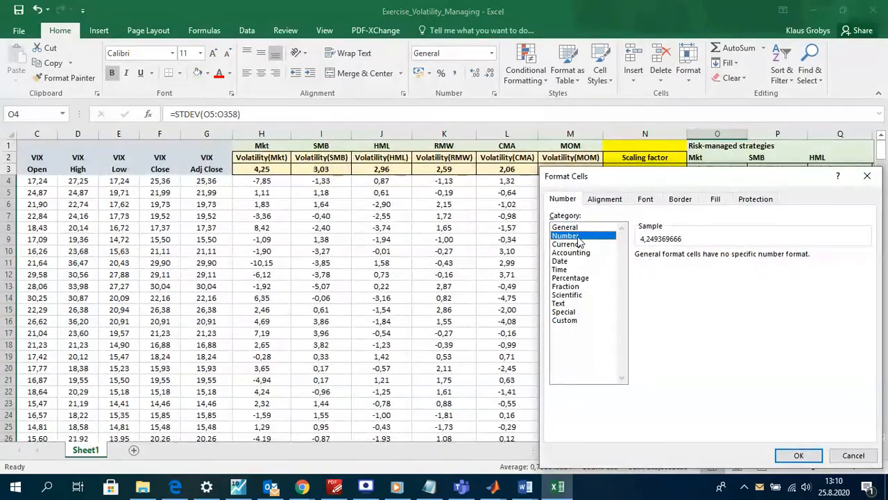
{"action": "left_click", "coordinate": [798, 455]}
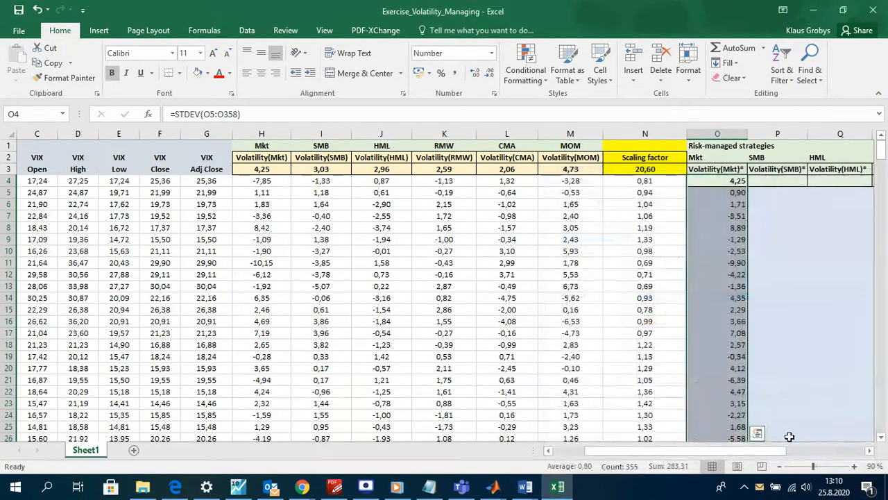
{"action": "left_click", "coordinate": [778, 249]}
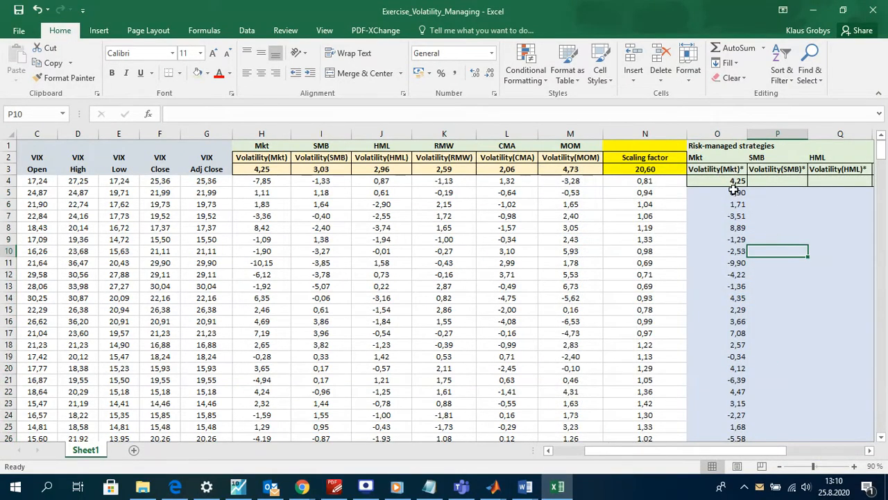
Compare the managed Mkt volatility in O4 with the original in H3 and check the scaling constant in N3
{"action": "left_click", "coordinate": [731, 183]}
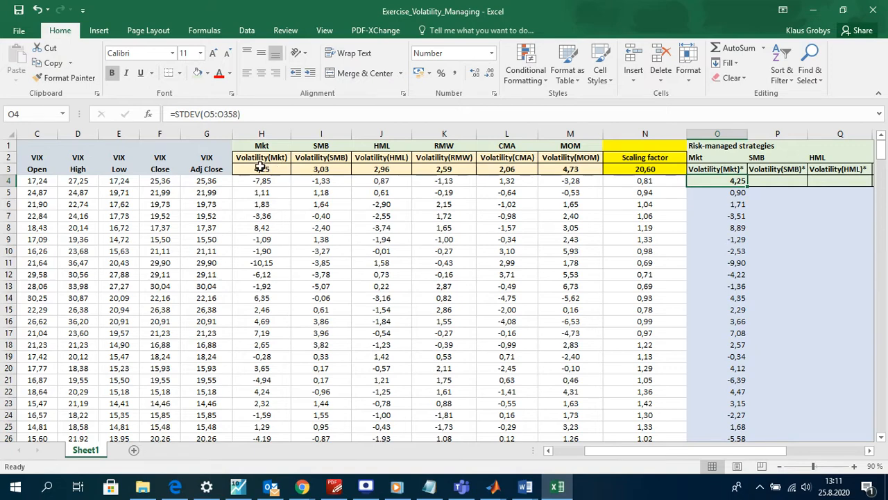
{"action": "left_click", "coordinate": [257, 169]}
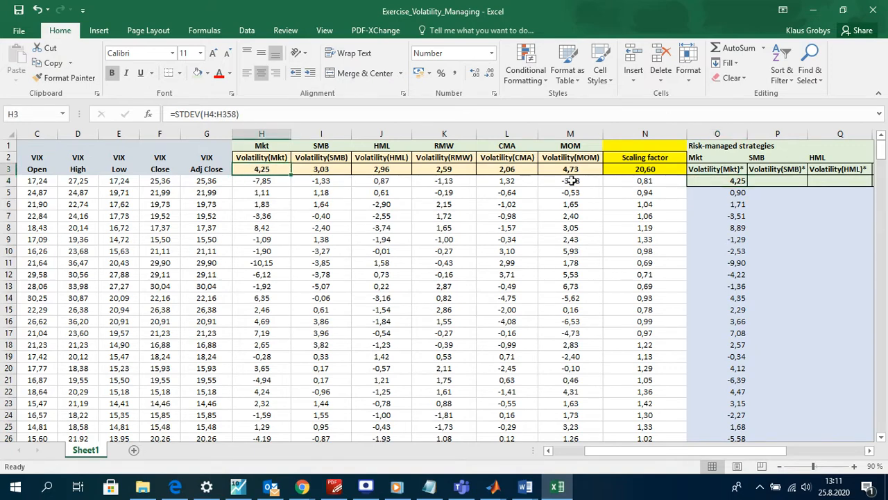
{"action": "left_click", "coordinate": [717, 181]}
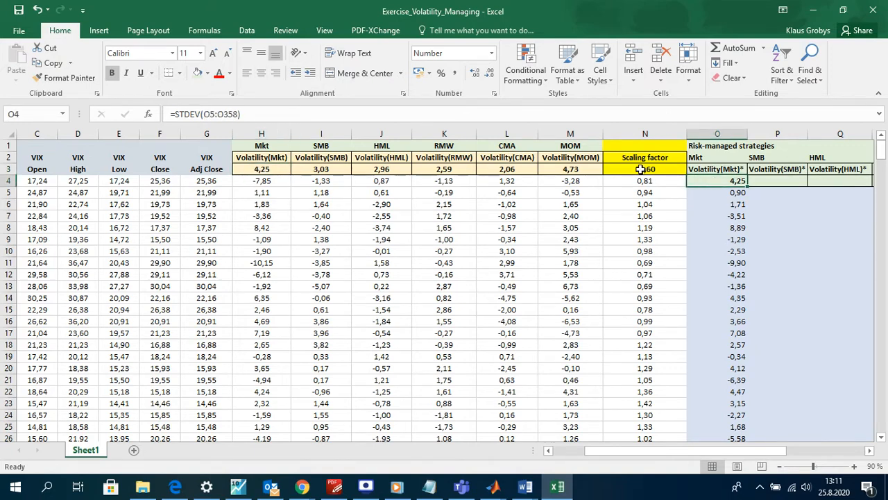
{"action": "left_click", "coordinate": [641, 169]}
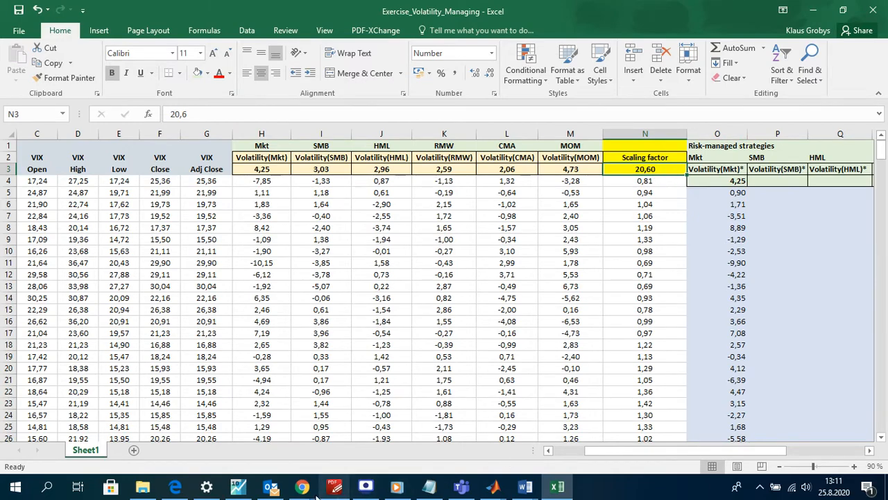
Review equation (1) in the paper in PDF-XChange Editor, and return to Excel to check it against cells G4 and O6
{"action": "left_click", "coordinate": [336, 486]}
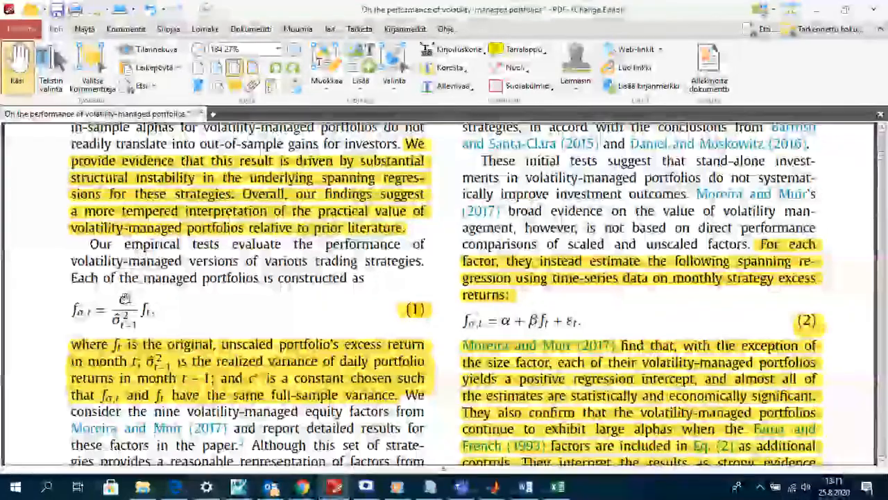
{"action": "left_click", "coordinate": [831, 14]}
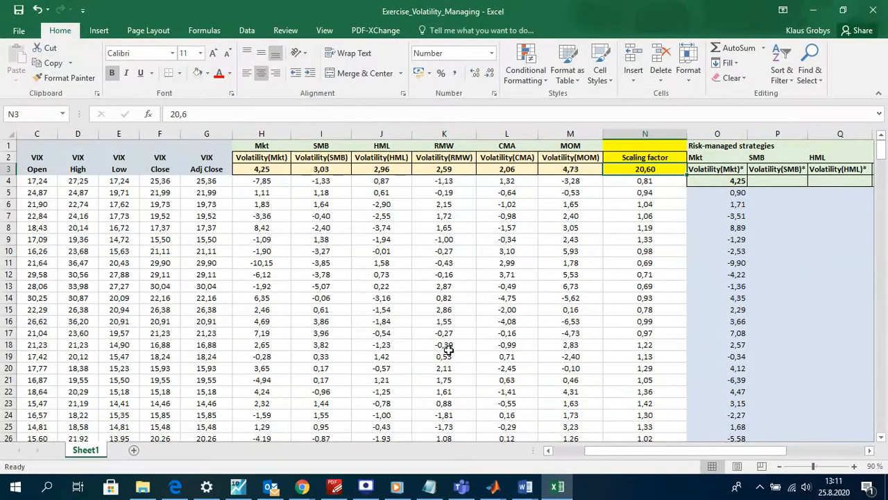
{"action": "left_click", "coordinate": [337, 487]}
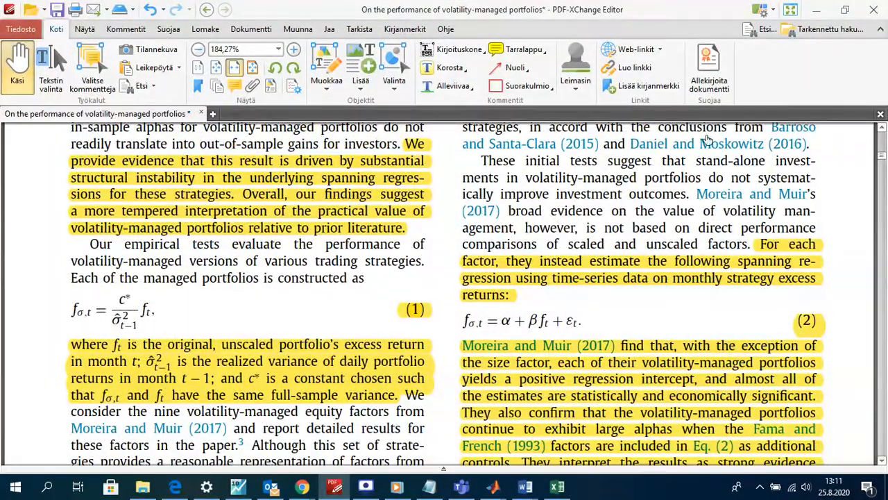
{"action": "left_click", "coordinate": [815, 13]}
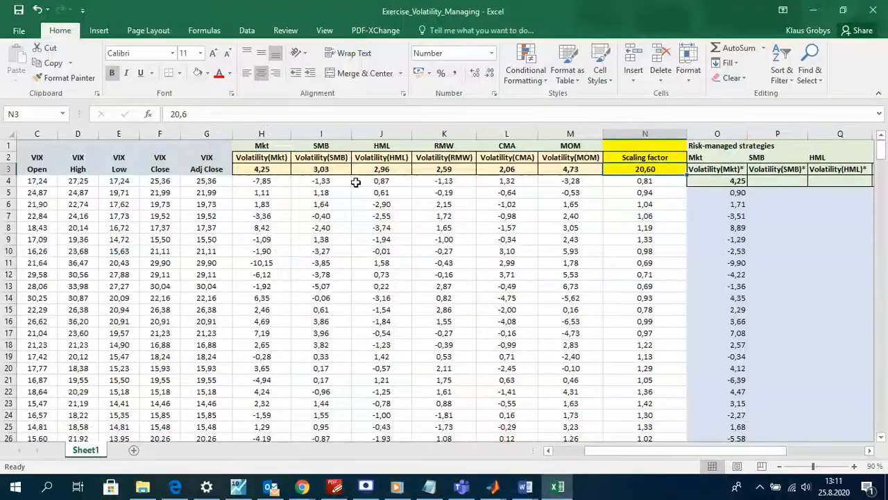
{"action": "left_click", "coordinate": [207, 184]}
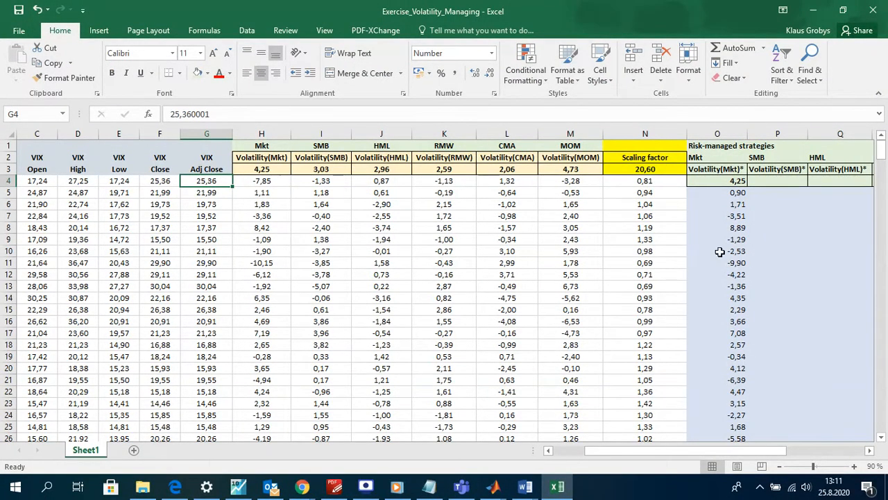
{"action": "left_click", "coordinate": [737, 202]}
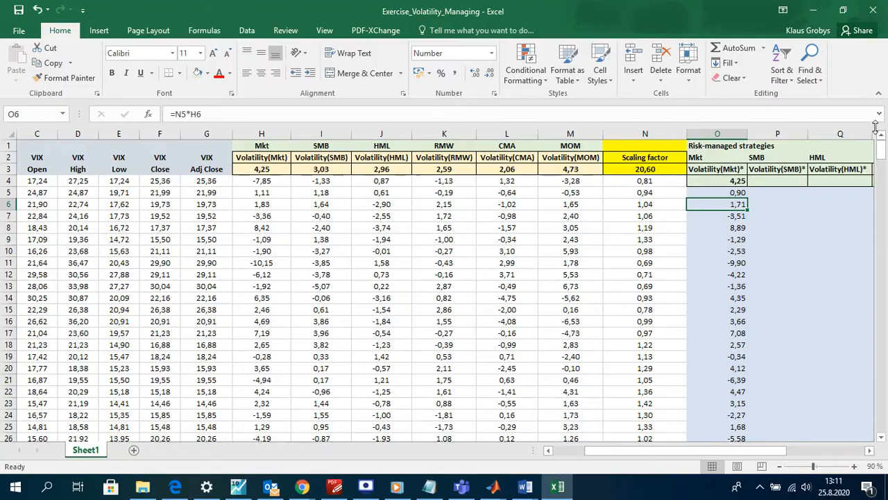
Compare the managed Mkt* mean in O368 with the original Mkt mean in H368 in the summary tables
{"action": "left_click_drag", "start_coordinate": [880, 149], "coordinate": [885, 416]}
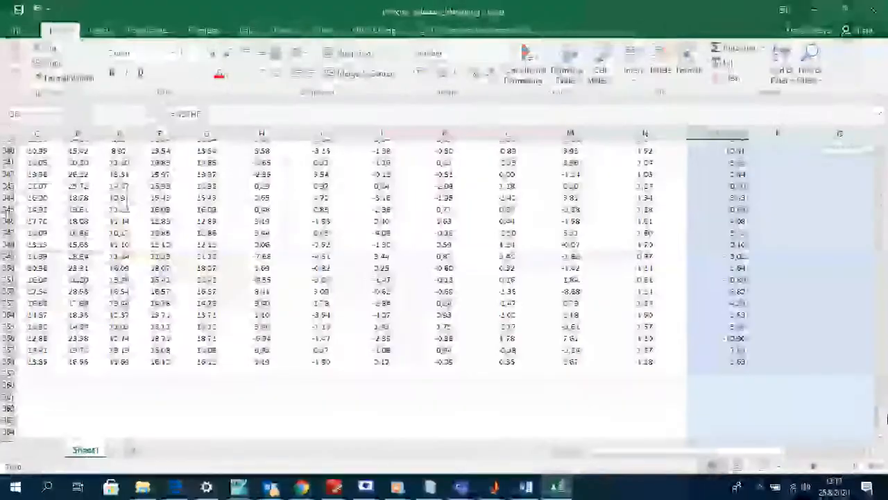
{"action": "scroll", "coordinate": [763, 305], "scroll_direction": "down", "scroll_amount": 4}
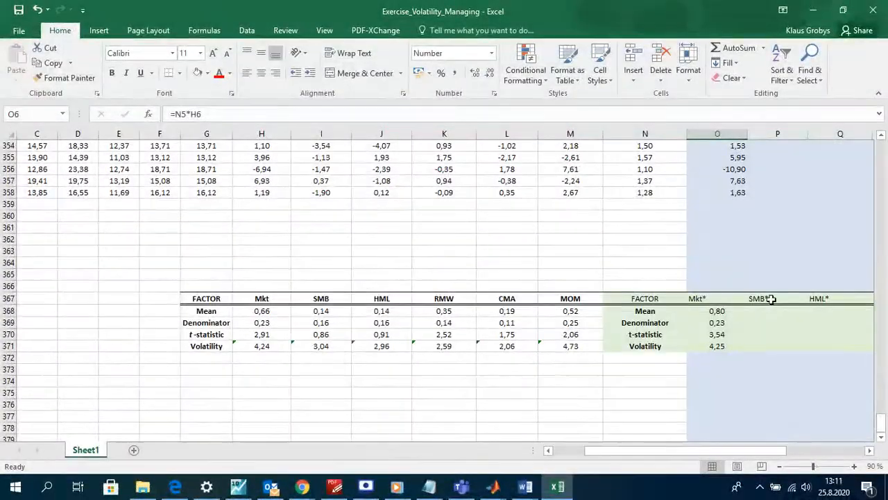
{"action": "left_click", "coordinate": [711, 309]}
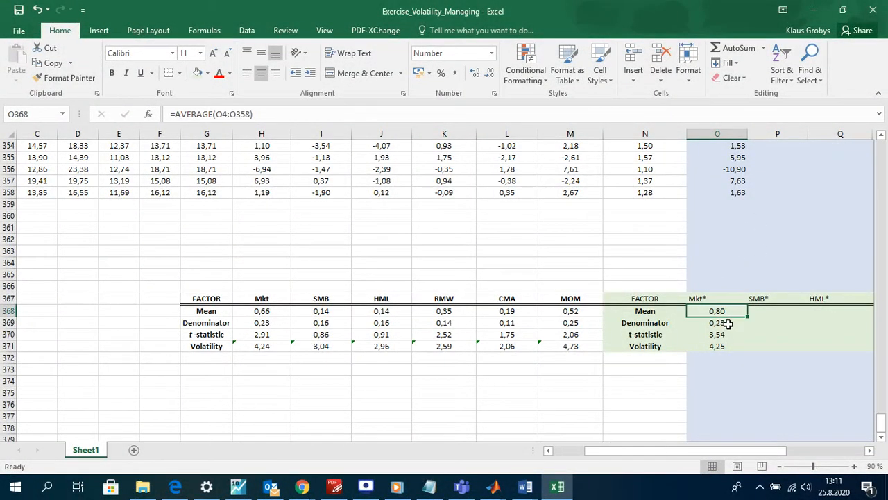
{"action": "left_click", "coordinate": [214, 313]}
{"action": "left_click", "coordinate": [717, 310]}
{"action": "left_click", "coordinate": [262, 311]}
{"action": "left_click", "coordinate": [725, 312]}
{"action": "left_click", "coordinate": [261, 311]}
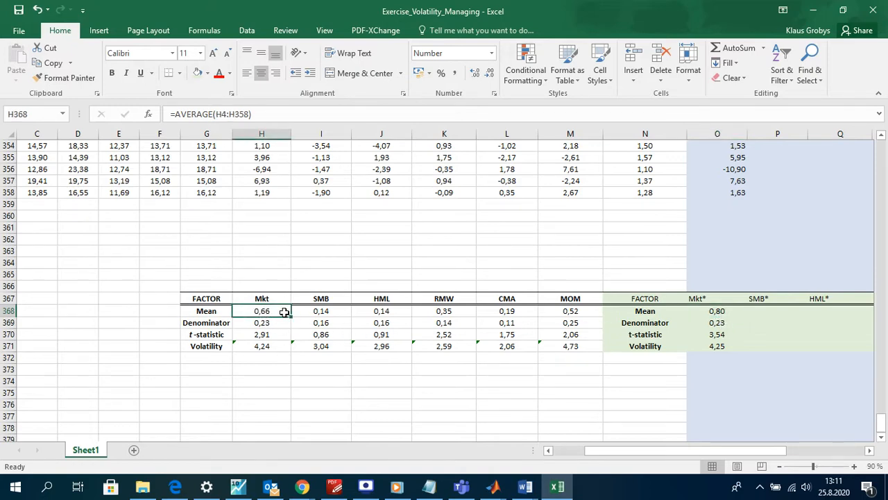
{"action": "left_click", "coordinate": [710, 313]}
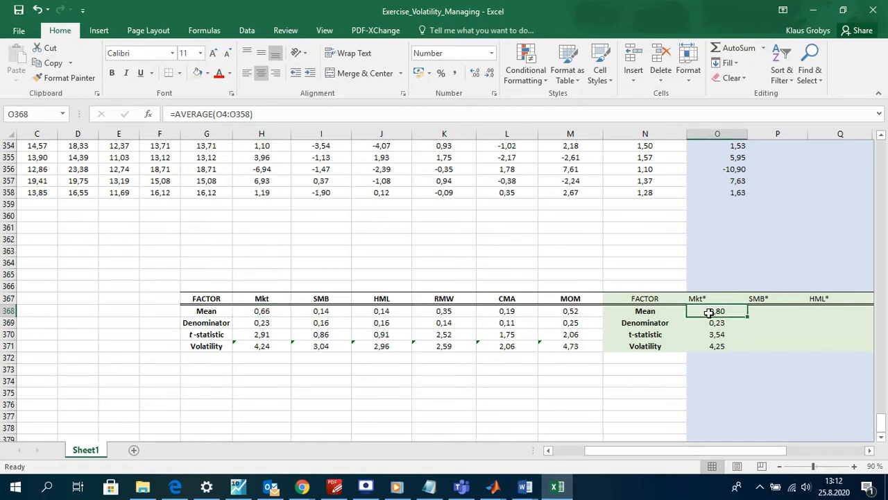
{"action": "left_click", "coordinate": [265, 312]}
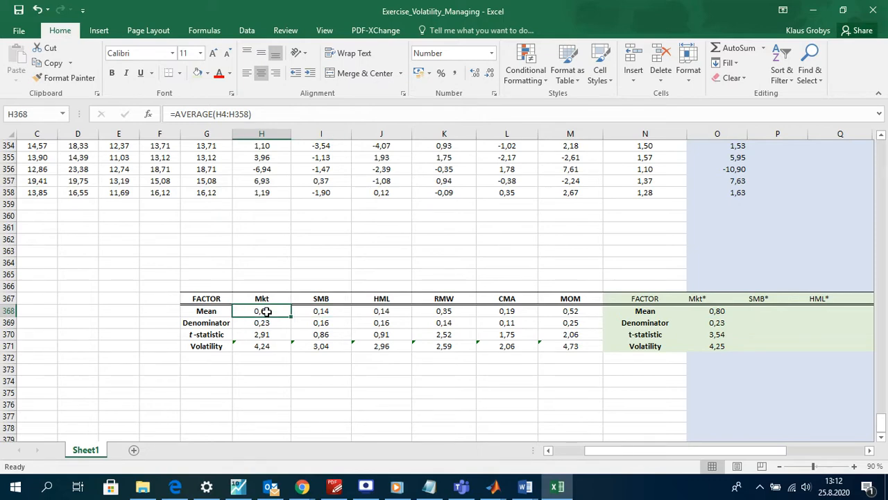
Examine the denominator and t-statistic formulas in O369 and O370 and compare the denominator with H369
{"action": "left_click", "coordinate": [716, 322]}
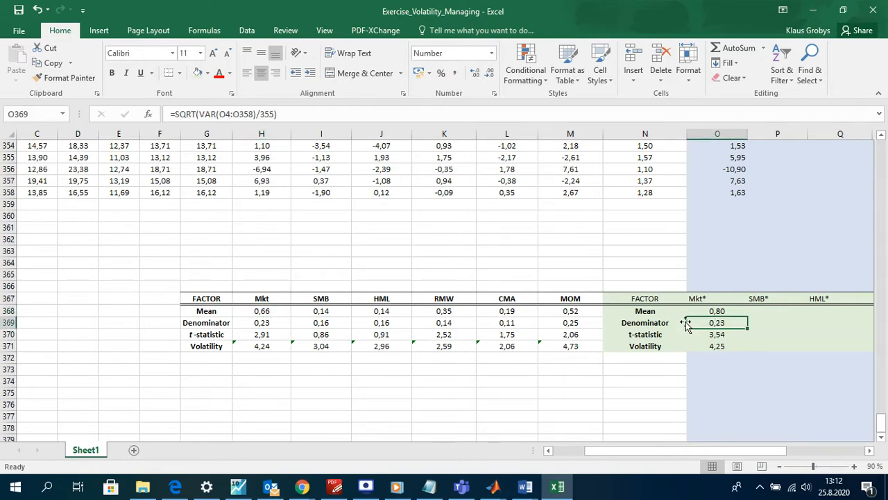
{"action": "left_click", "coordinate": [198, 116]}
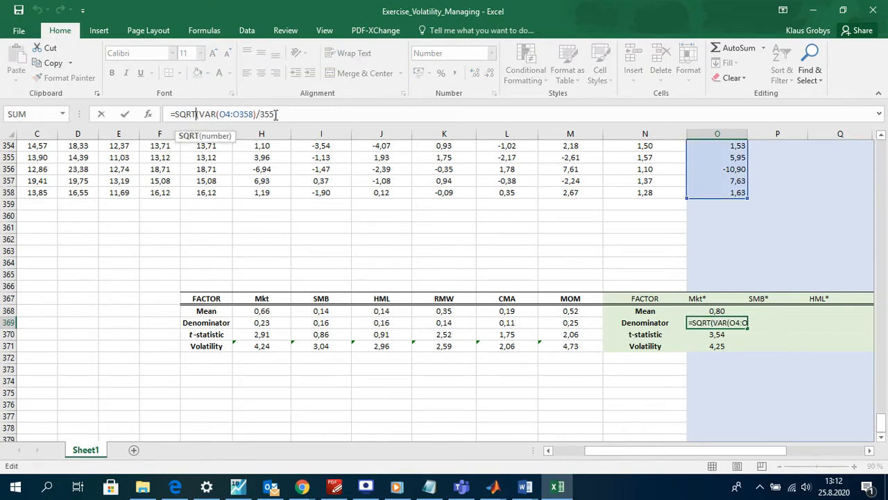
{"action": "left_click", "coordinate": [701, 333]}
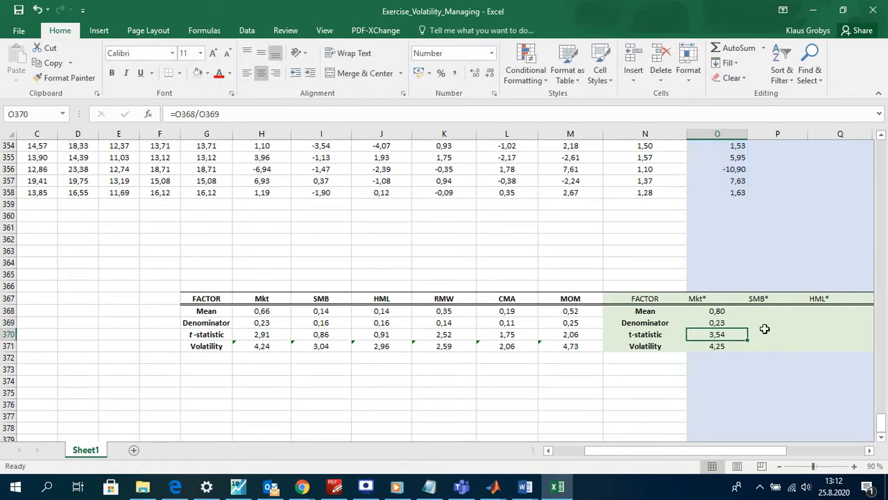
{"action": "left_click", "coordinate": [695, 324]}
{"action": "left_click", "coordinate": [256, 324]}
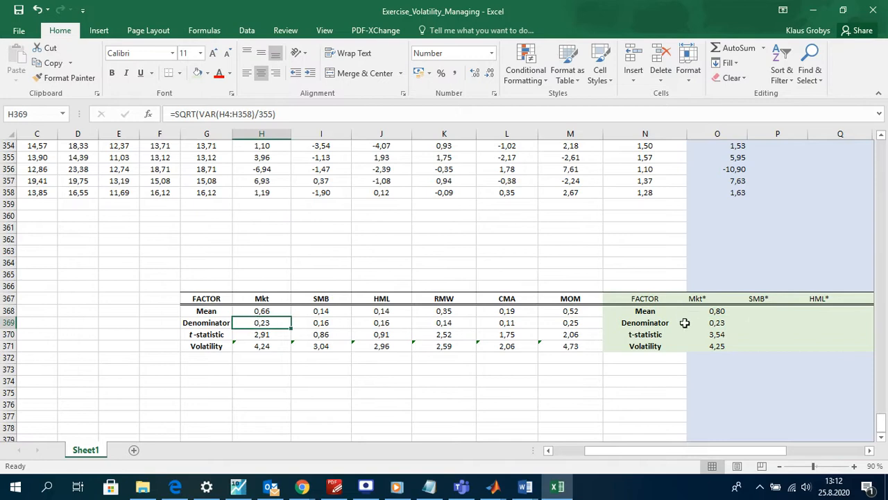
{"action": "left_click", "coordinate": [692, 324]}
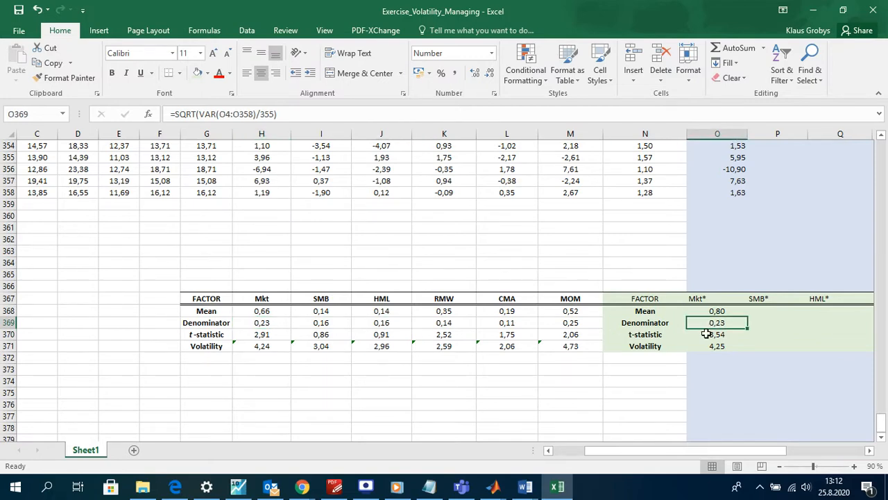
Compare the Mkt volatility formulas in H371 and O371 of the summary tables
{"action": "left_click", "coordinate": [258, 346]}
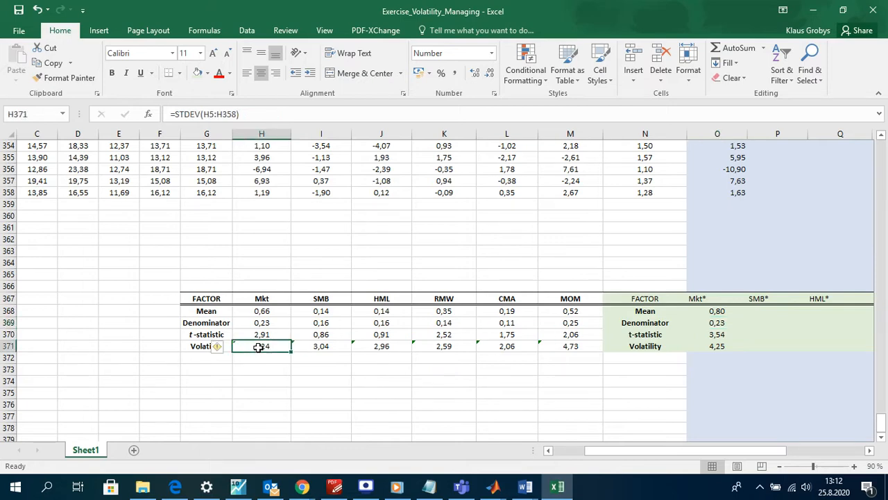
{"action": "left_click", "coordinate": [694, 416]}
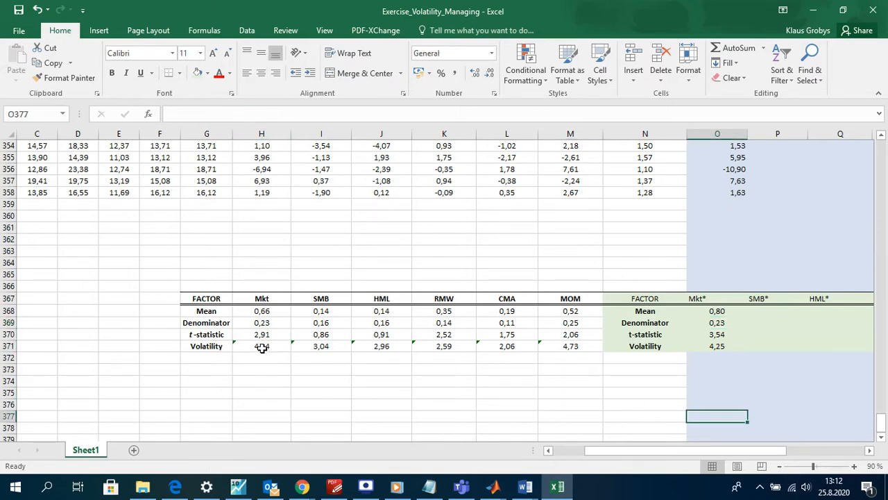
{"action": "left_click", "coordinate": [718, 347]}
{"action": "left_click", "coordinate": [259, 347]}
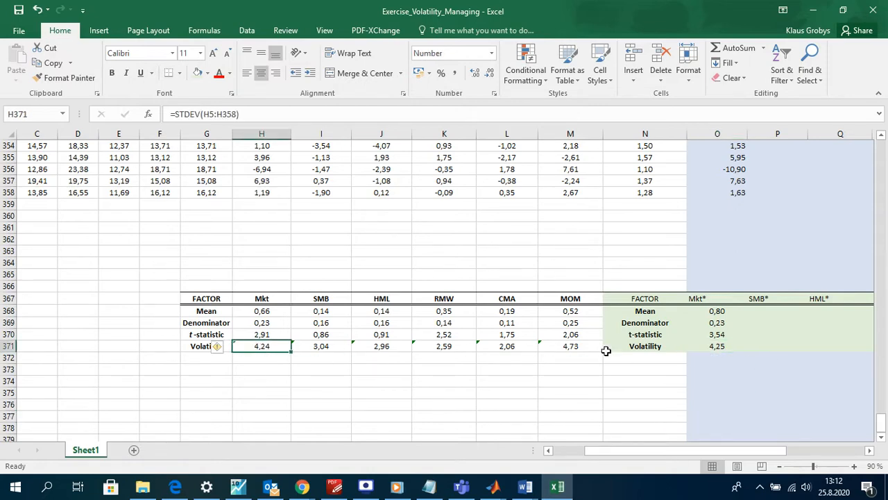
{"action": "left_click", "coordinate": [706, 347]}
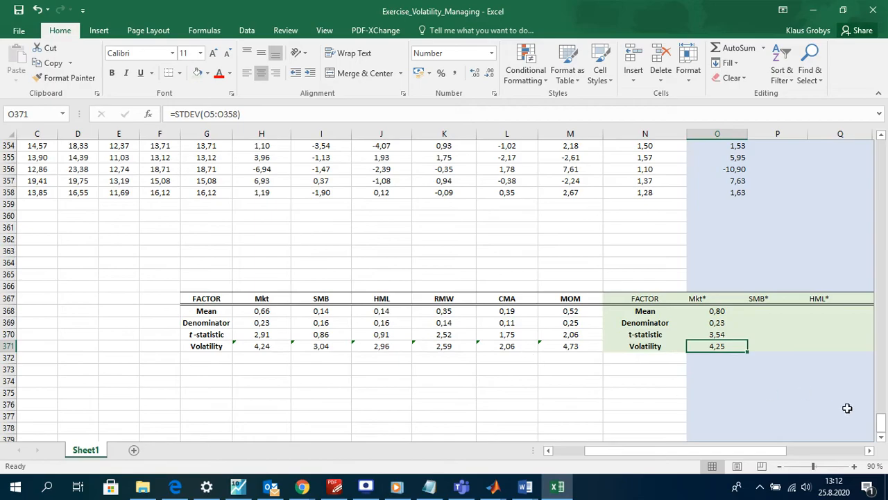
Review spanning regression equation (2) in the paper in PDF-XChange Editor and return to the start of the Excel data
{"action": "left_click_drag", "start_coordinate": [880, 422], "coordinate": [878, 146]}
{"action": "left_click", "coordinate": [336, 485]}
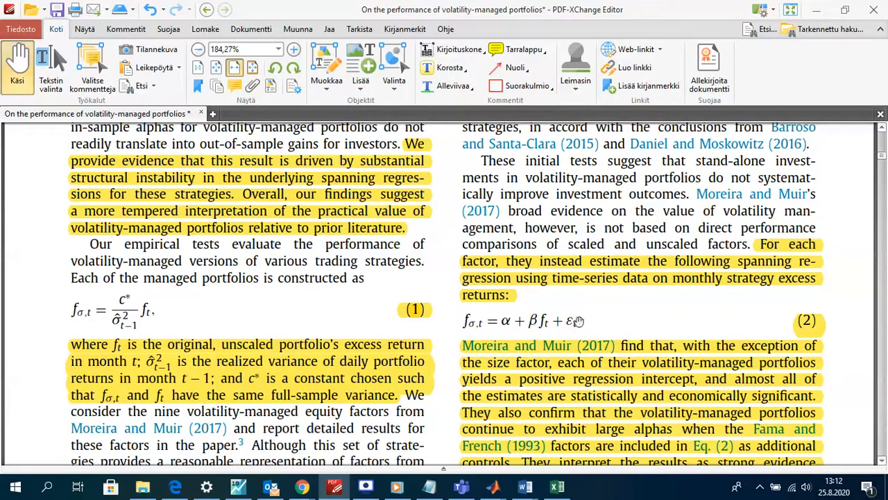
{"action": "left_click", "coordinate": [816, 10]}
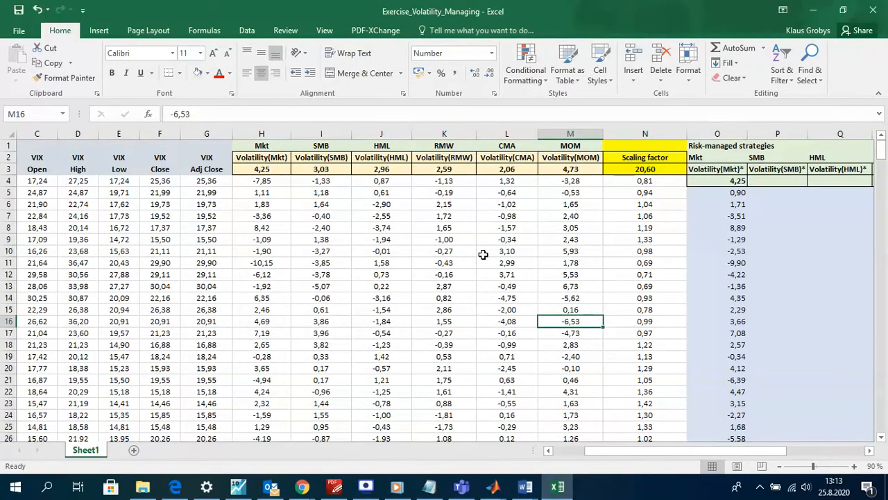
Copy the managed Mkt returns in O5:O358
{"action": "left_click", "coordinate": [732, 193]}
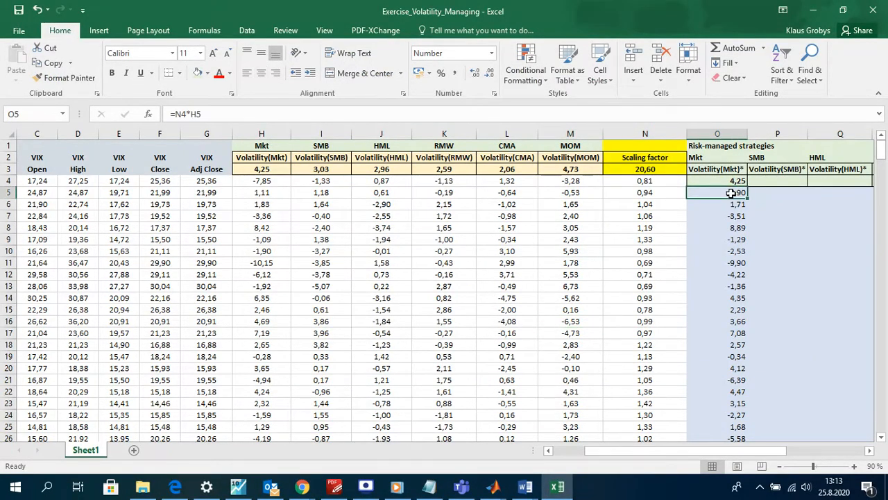
{"action": "key", "text": "ctrl+shift+Down"}
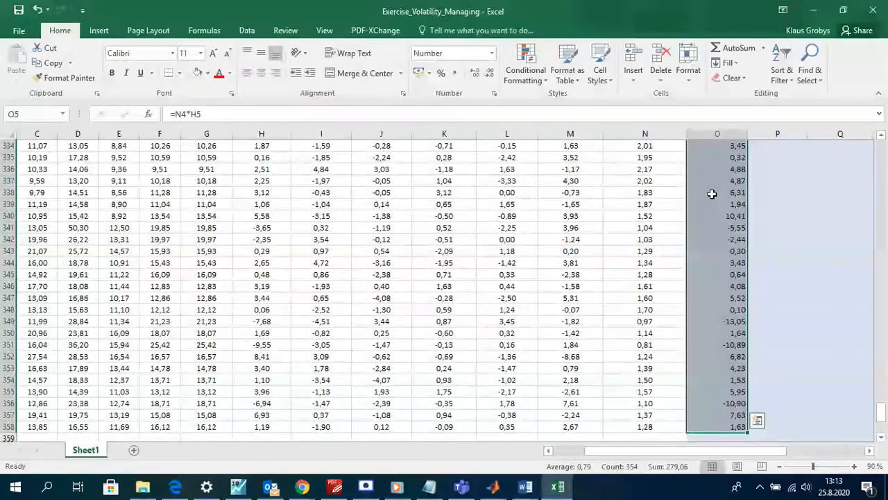
{"action": "right_click", "coordinate": [717, 197]}
{"action": "left_click", "coordinate": [742, 218]}
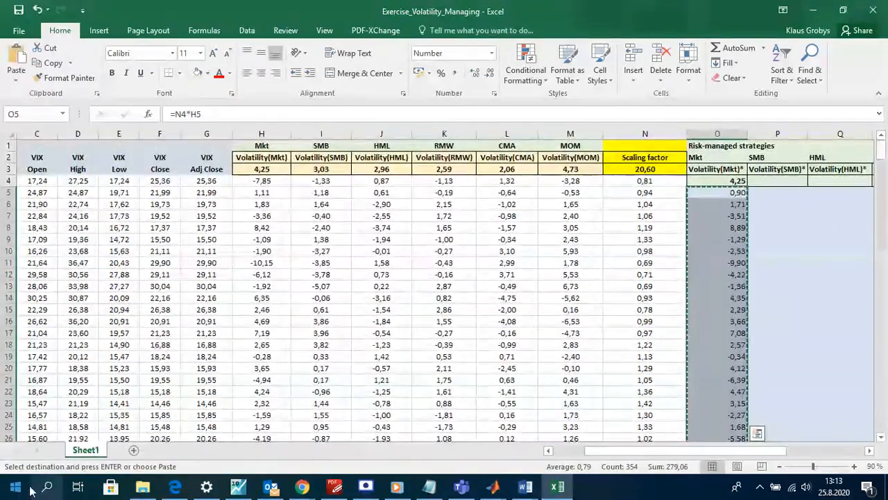
Create a blank workbook and paste the managed Mkt returns as values starting in A2
{"action": "left_click", "coordinate": [20, 486]}
{"action": "left_click", "coordinate": [297, 121]}
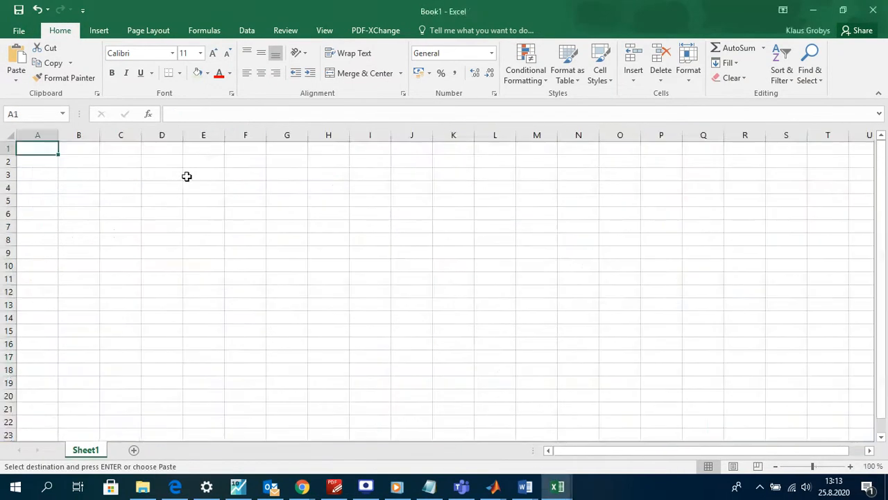
{"action": "left_click", "coordinate": [73, 156]}
{"action": "left_click", "coordinate": [43, 159]}
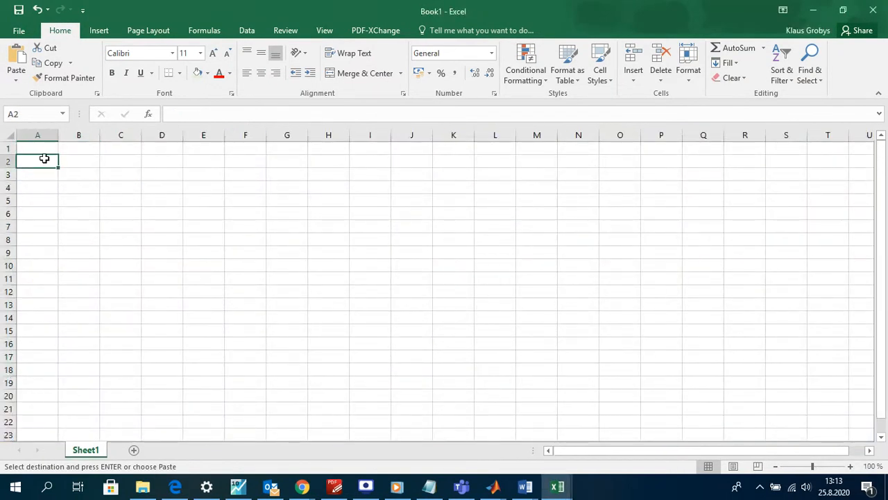
{"action": "right_click", "coordinate": [44, 158]}
{"action": "left_click", "coordinate": [83, 213]}
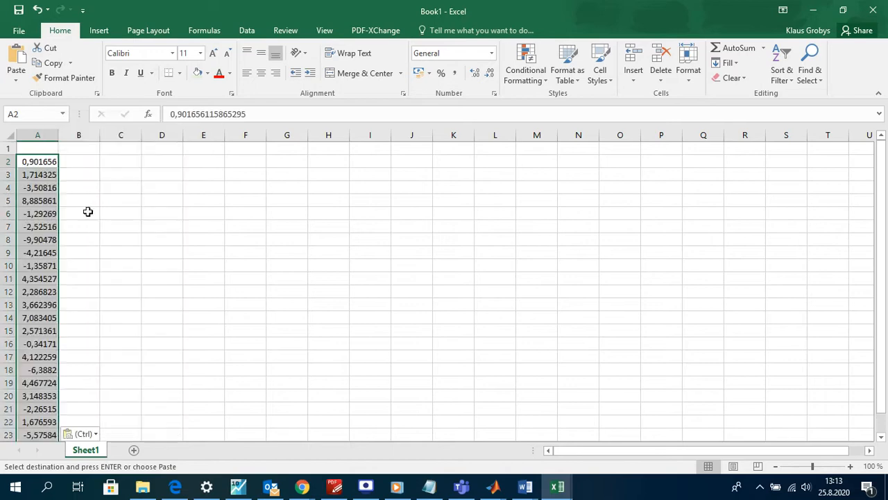
Enter the header vol_mkt in A1 above the managed returns and make it bold
{"action": "left_click", "coordinate": [40, 149]}
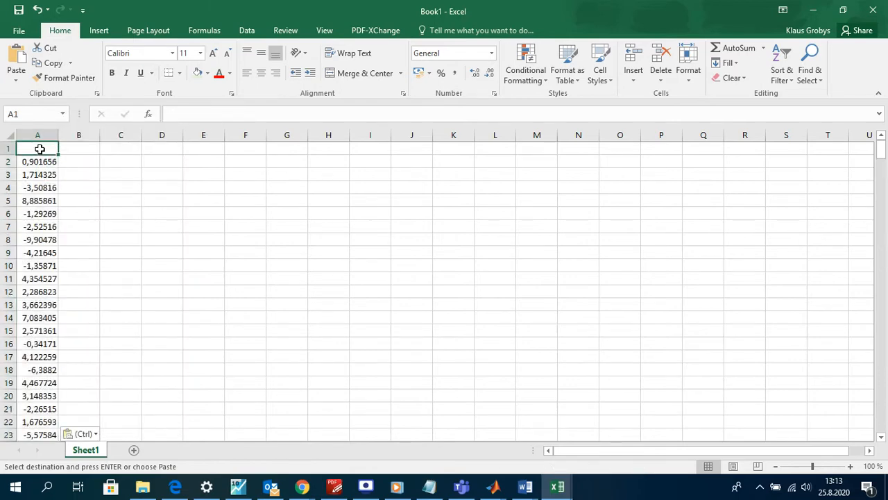
{"action": "type", "text": "vol_mkt"}
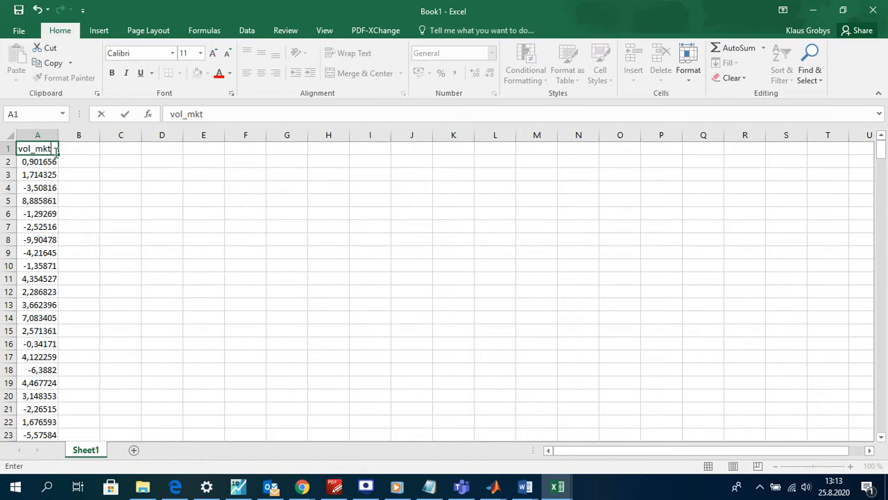
{"action": "left_click", "coordinate": [69, 150]}
{"action": "left_click", "coordinate": [39, 148]}
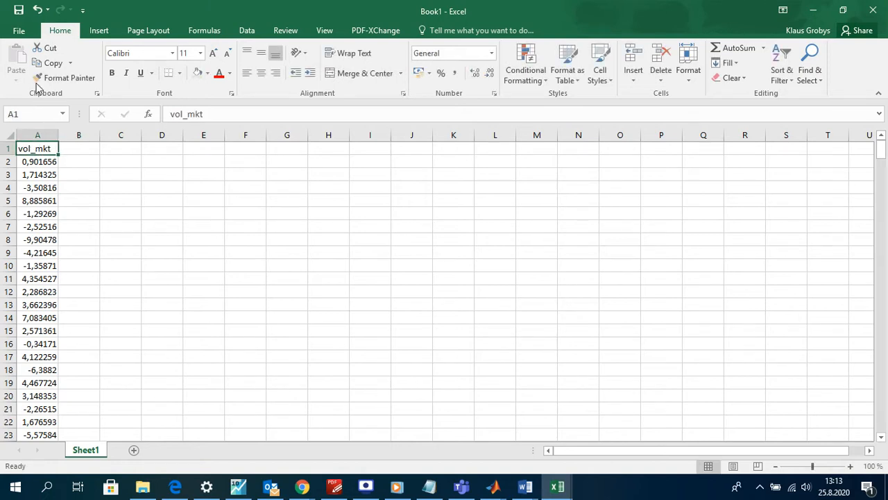
{"action": "left_click", "coordinate": [125, 74]}
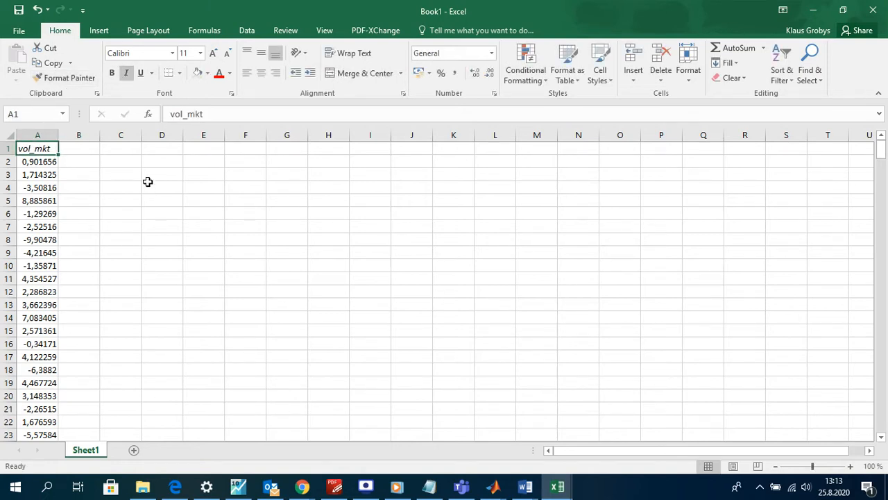
{"action": "left_click", "coordinate": [127, 74]}
{"action": "left_click", "coordinate": [112, 73]}
{"action": "left_click", "coordinate": [193, 197]}
Return to the Exercise_Volatility_Managing workbook and copy the original Mkt returns in H5:H358
{"action": "left_click", "coordinate": [805, 10]}
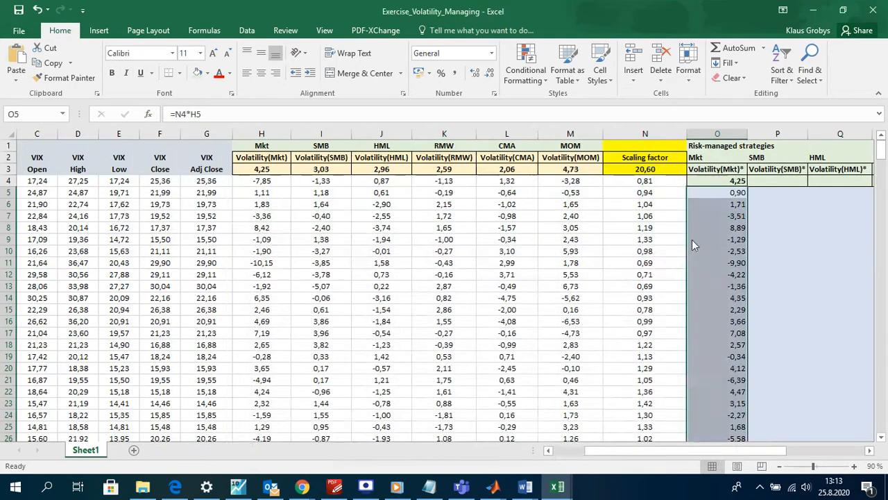
{"action": "left_click", "coordinate": [721, 213]}
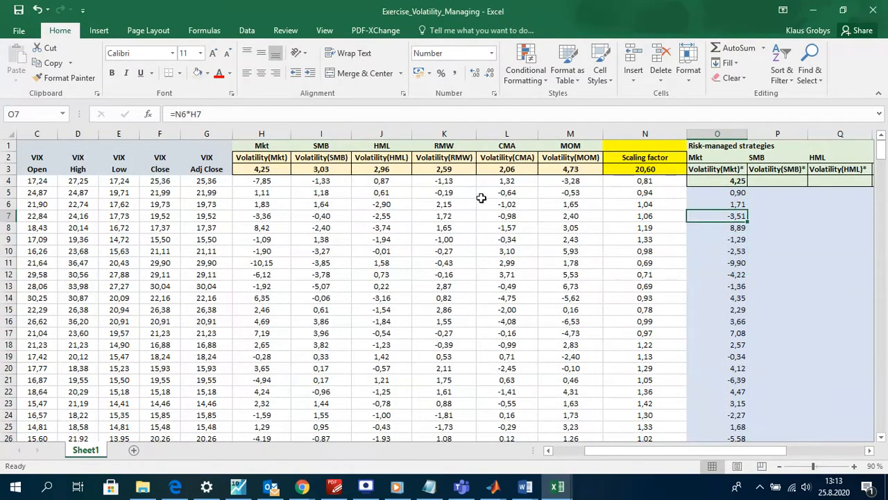
{"action": "left_click", "coordinate": [739, 192]}
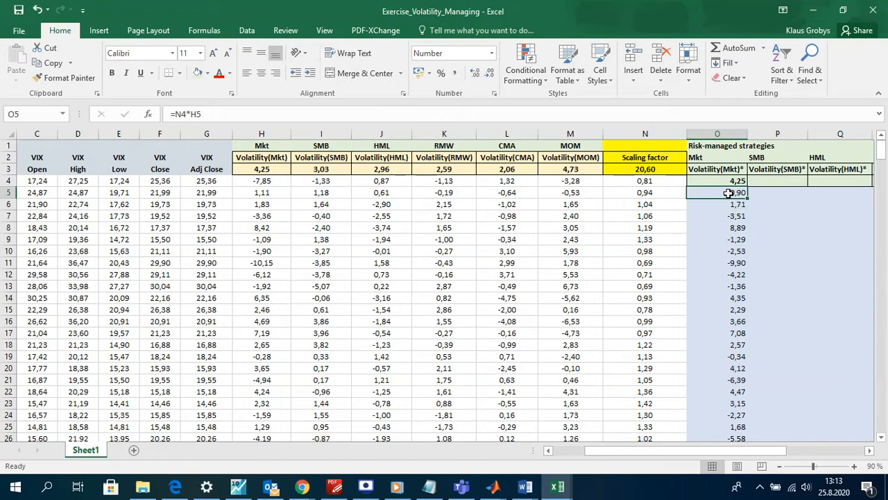
{"action": "left_click", "coordinate": [644, 194]}
{"action": "left_click_drag", "start_coordinate": [644, 195], "coordinate": [263, 204]}
{"action": "left_click", "coordinate": [270, 194]}
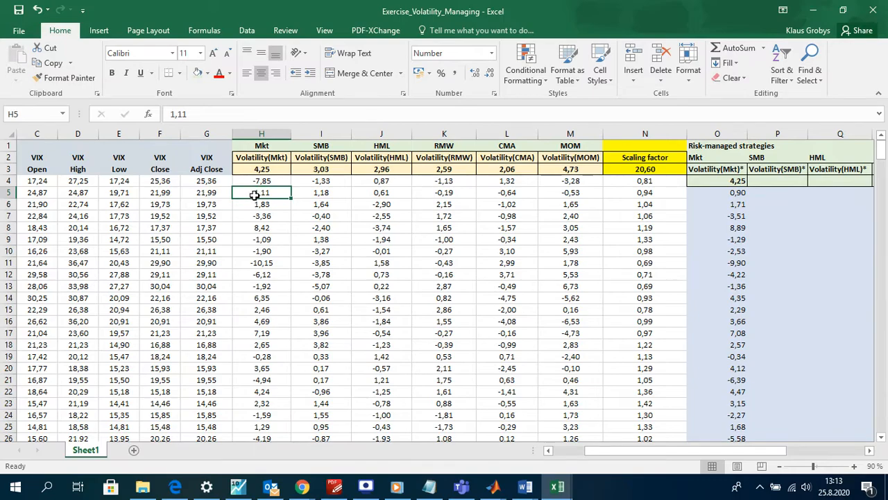
{"action": "key", "text": "ctrl+shift+Down"}
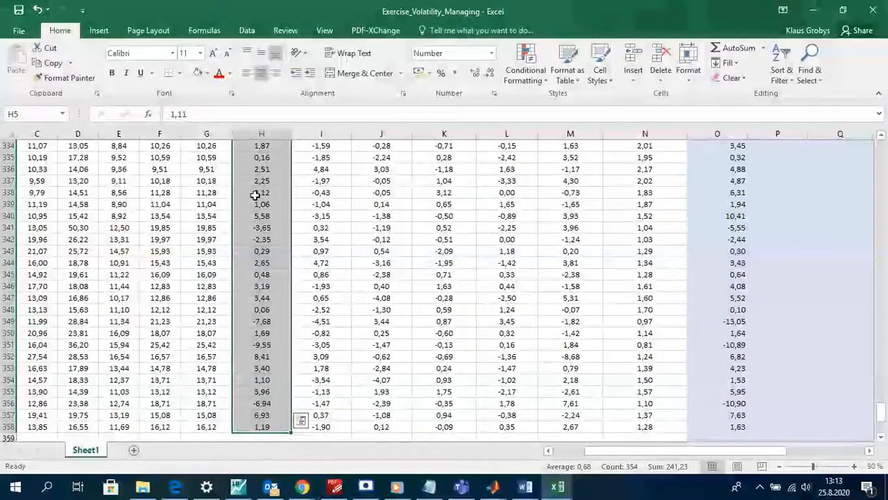
{"action": "right_click", "coordinate": [255, 196]}
{"action": "left_click", "coordinate": [281, 218]}
{"action": "key", "text": "ctrl+BackSpace"}
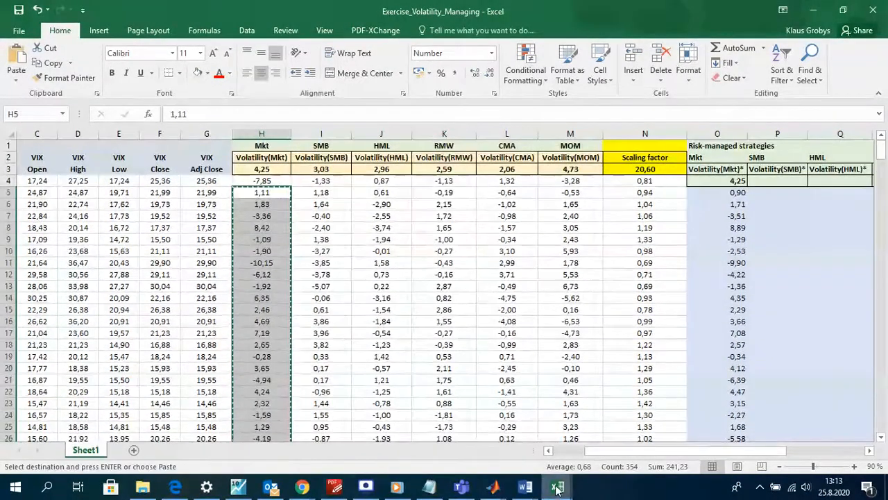
Paste the original Mkt returns as values starting in B2 of Book1 and enter the header mkt in B1
{"action": "mouse_move", "coordinate": [558, 488]}
{"action": "left_click", "coordinate": [626, 434]}
{"action": "left_click", "coordinate": [78, 161]}
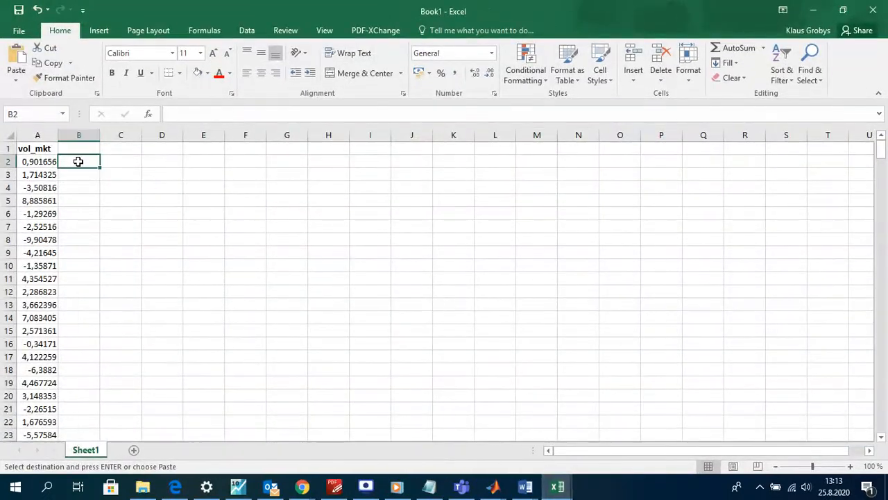
{"action": "right_click", "coordinate": [78, 160]}
{"action": "left_click", "coordinate": [110, 216]}
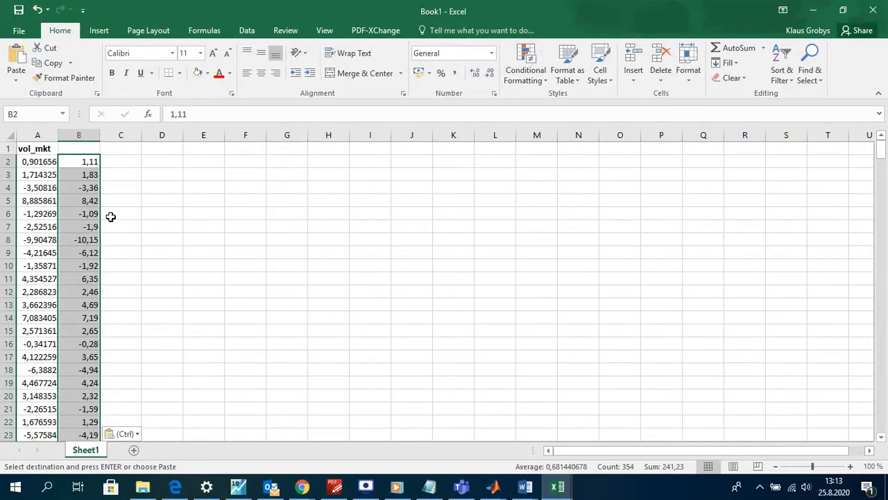
{"action": "left_click", "coordinate": [83, 148]}
{"action": "type", "text": "mkt"}
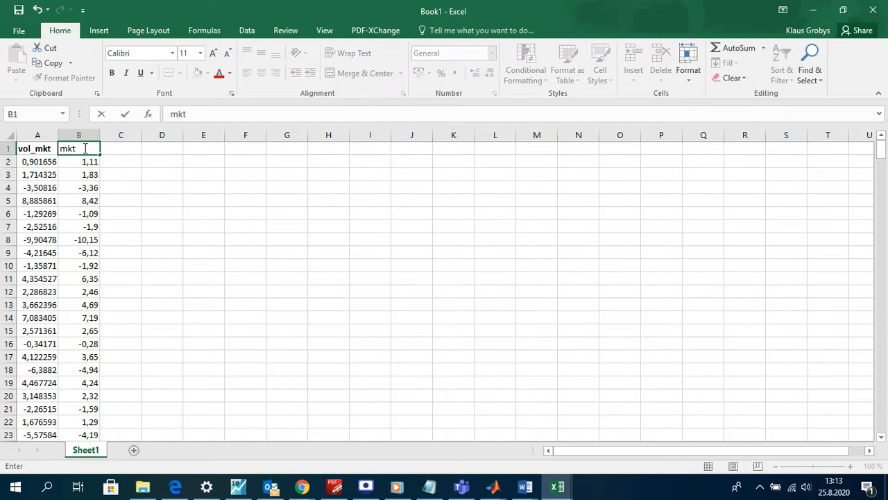
{"action": "key", "text": "Tab"}
Copy the SMB and HML returns in I5:J358 of the Exercise_Volatility_Managing workbook
{"action": "left_click", "coordinate": [813, 9]}
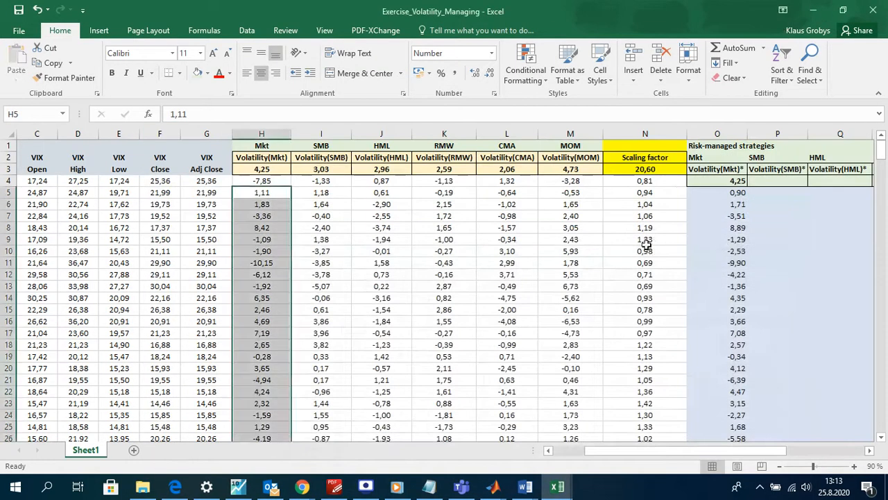
{"action": "left_click", "coordinate": [313, 193]}
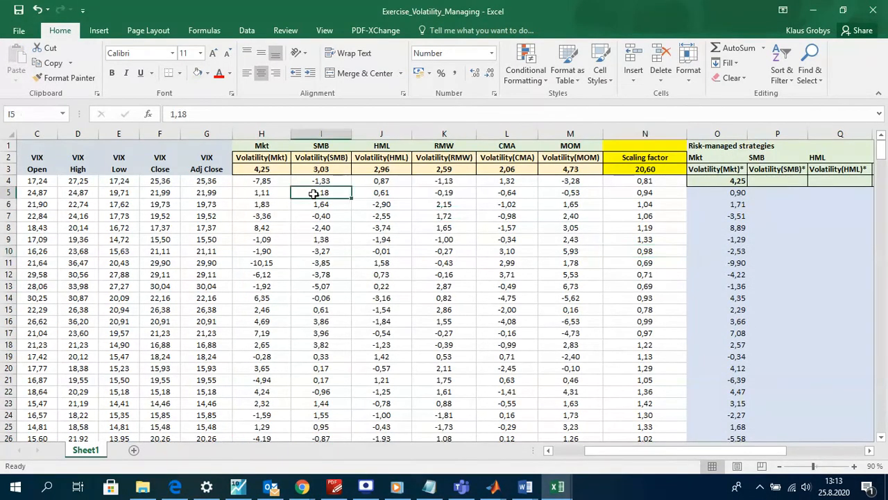
{"action": "left_click_drag", "start_coordinate": [322, 193], "coordinate": [365, 195]}
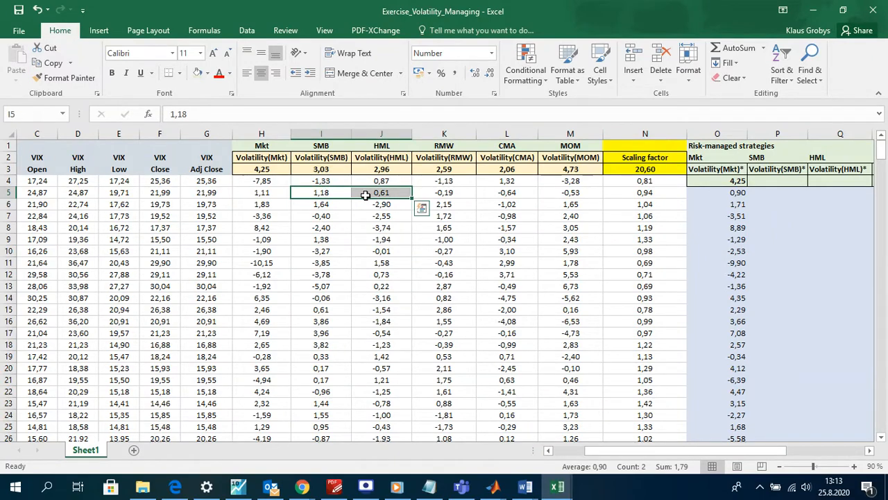
{"action": "key", "text": "ctrl+shift+Down"}
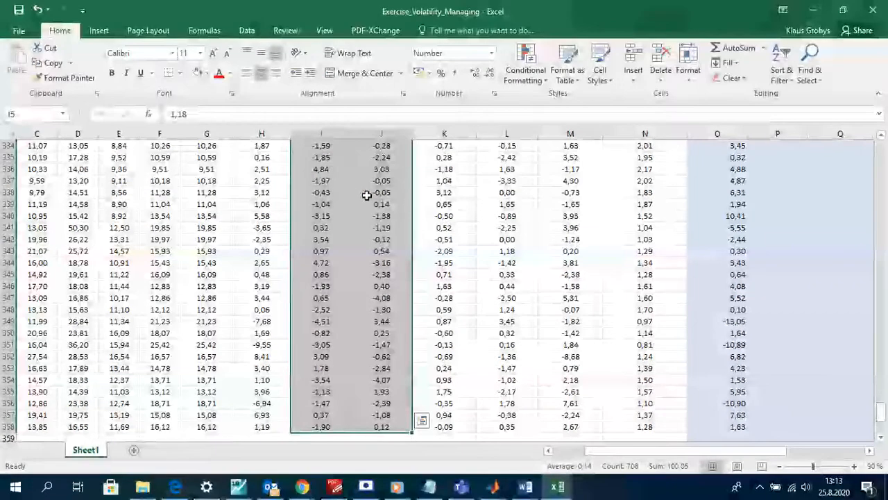
{"action": "right_click", "coordinate": [366, 197]}
{"action": "left_click", "coordinate": [401, 221]}
{"action": "key", "text": "ctrl+BackSpace"}
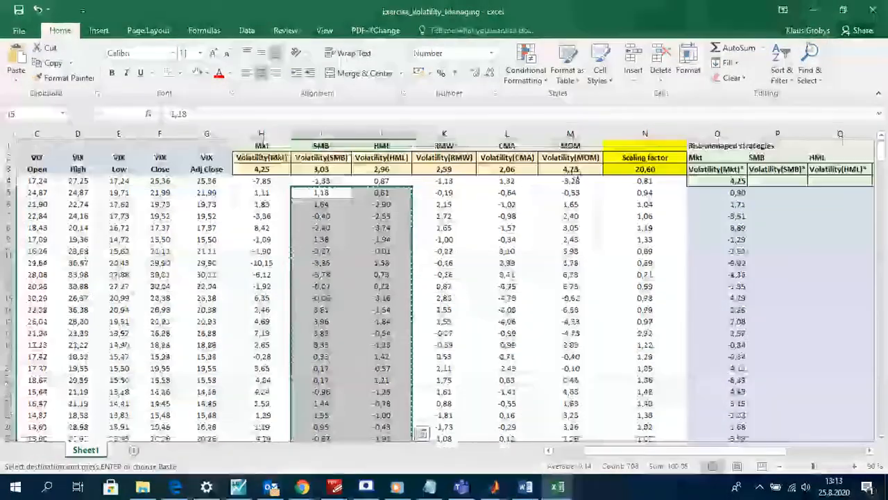
Switch to Book1 and paste the SMB and HML returns as values starting in C2
{"action": "left_click", "coordinate": [815, 9]}
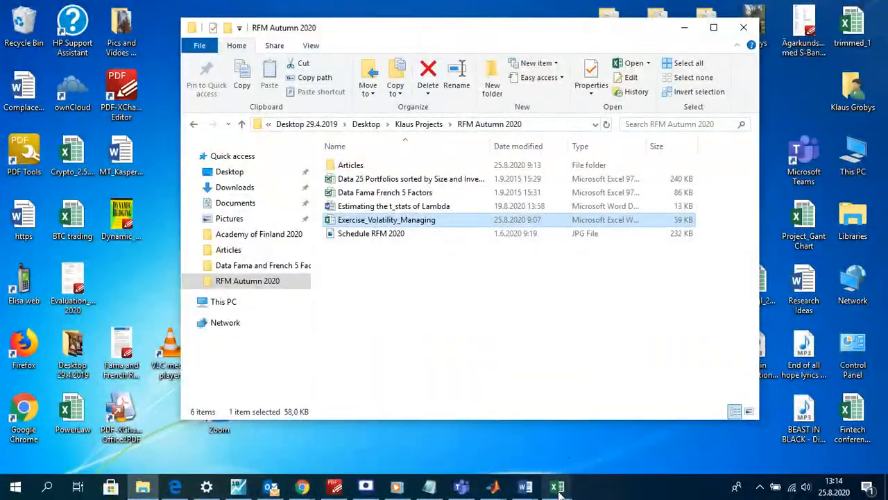
{"action": "left_click", "coordinate": [490, 440]}
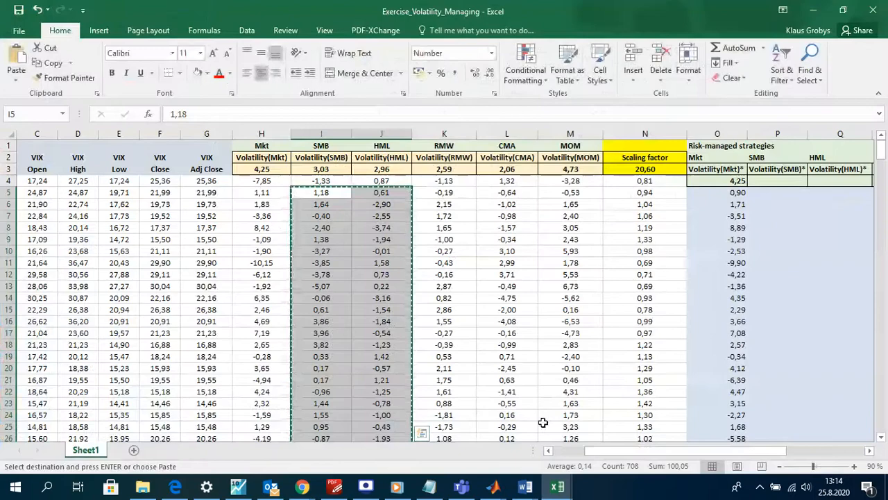
{"action": "left_click", "coordinate": [553, 489]}
{"action": "left_click", "coordinate": [588, 445]}
{"action": "left_click", "coordinate": [115, 161]}
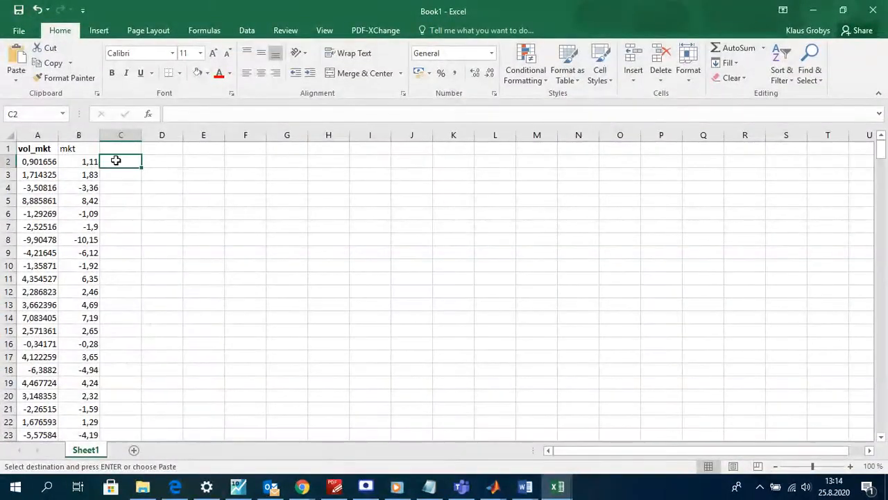
{"action": "right_click", "coordinate": [117, 161]}
{"action": "left_click", "coordinate": [162, 218]}
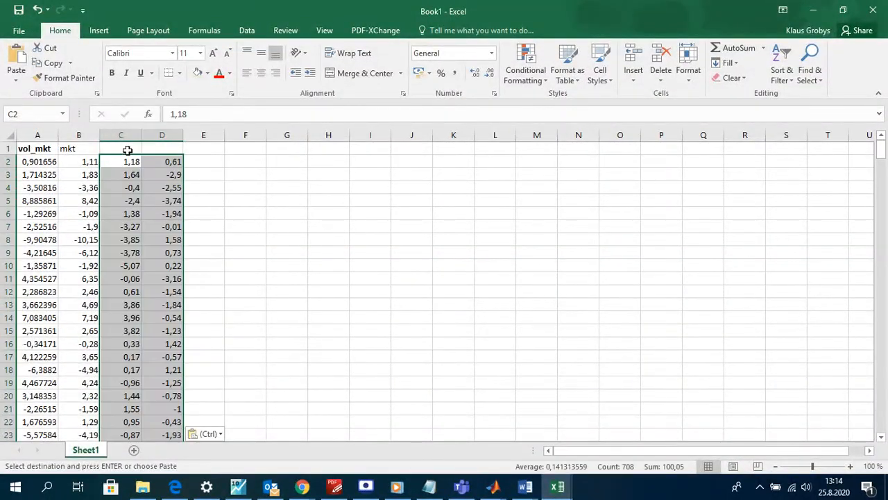
Enter the headers smb in C1 and hml in D1, and make the headers in B1:D1 bold
{"action": "left_click", "coordinate": [129, 152]}
{"action": "type", "text": "smb"}
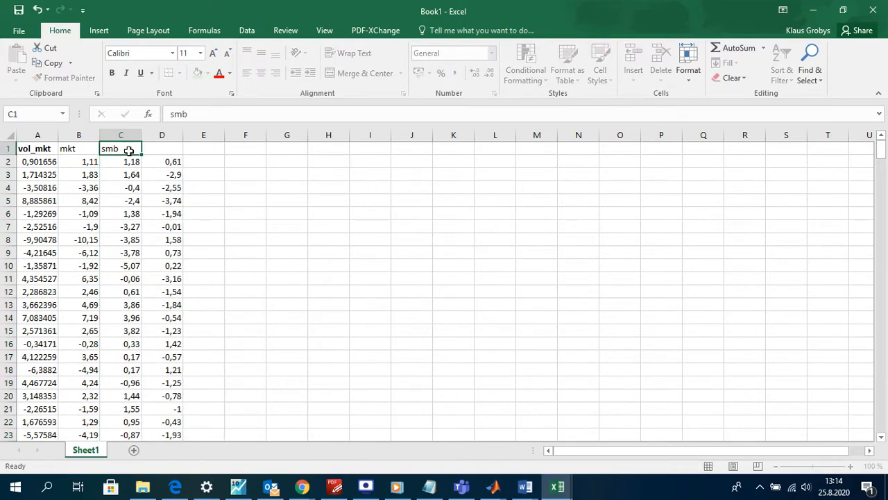
{"action": "key", "text": "Tab"}
{"action": "type", "text": "hml"}
{"action": "key", "text": "Return"}
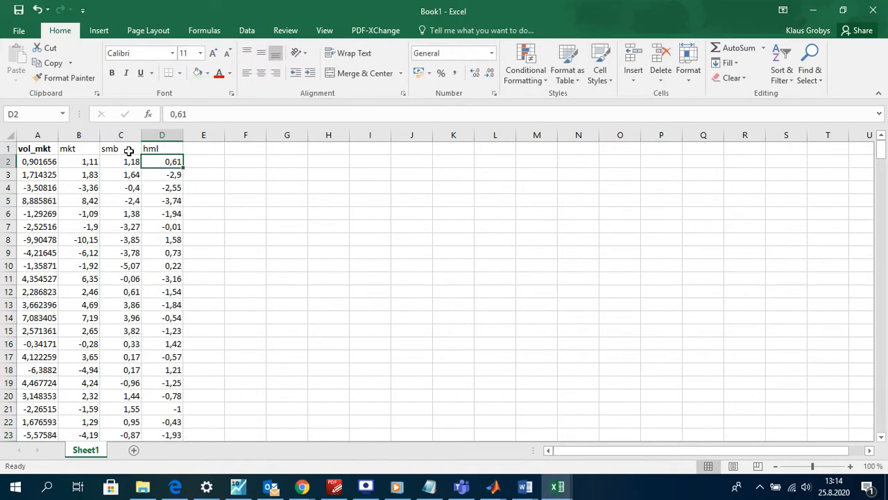
{"action": "key", "text": "Up"}
{"action": "left_click", "coordinate": [70, 150], "text": "shift"}
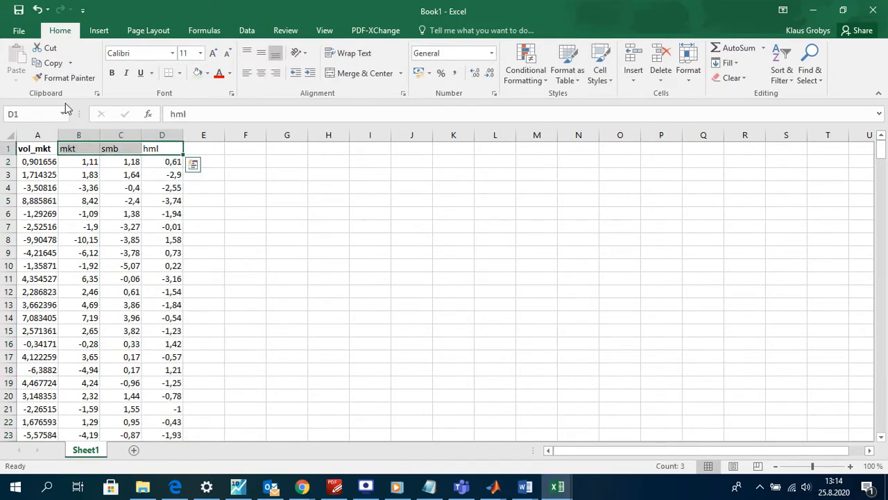
{"action": "left_click", "coordinate": [112, 73]}
{"action": "left_click", "coordinate": [257, 204]}
Save the new workbook to the Desktop as an Excel Workbook named A and close it
{"action": "left_click", "coordinate": [19, 31]}
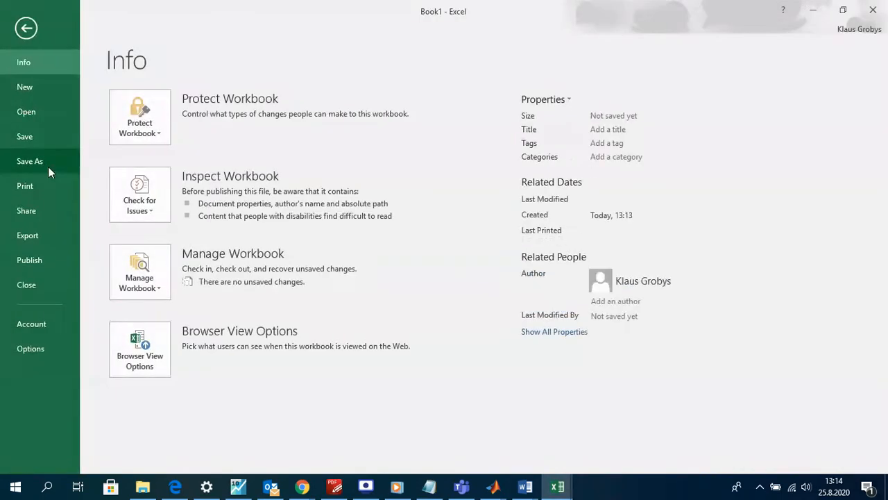
{"action": "left_click", "coordinate": [44, 163]}
{"action": "left_click", "coordinate": [158, 254]}
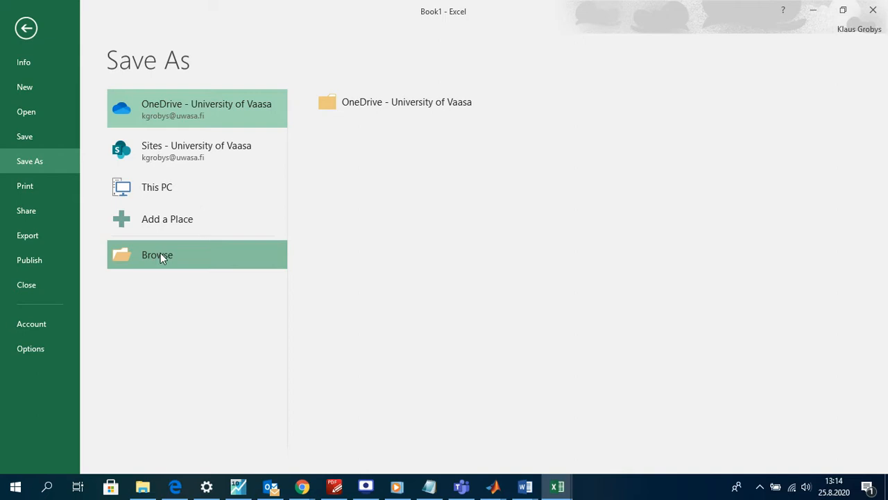
{"action": "left_click", "coordinate": [160, 254]}
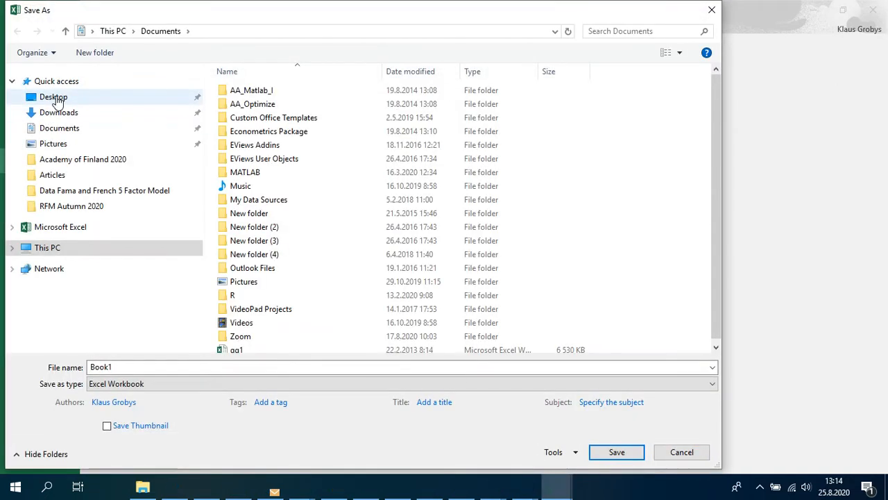
{"action": "left_click", "coordinate": [56, 101]}
{"action": "left_click", "coordinate": [144, 367]}
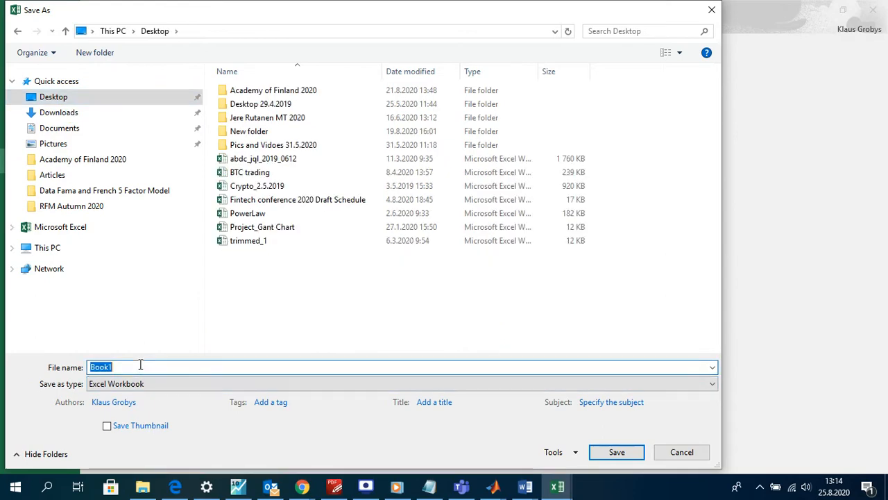
{"action": "type", "text": "A"}
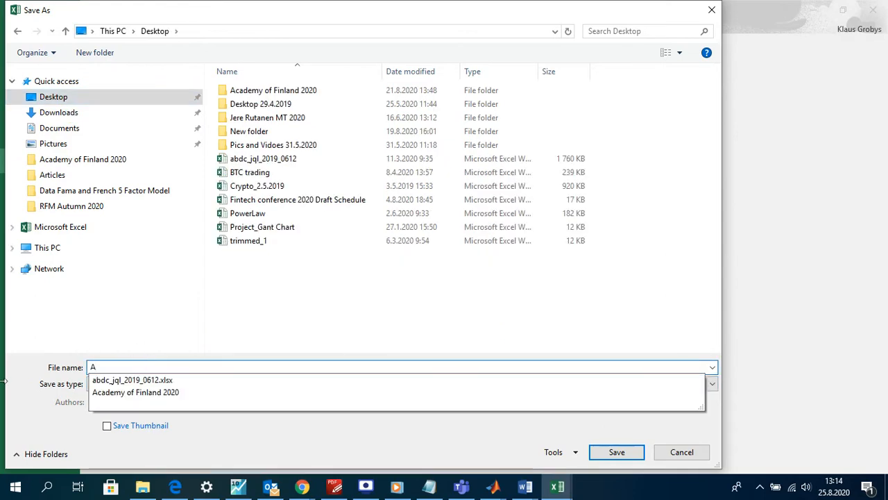
{"action": "left_click", "coordinate": [15, 387]}
{"action": "left_click", "coordinate": [610, 451]}
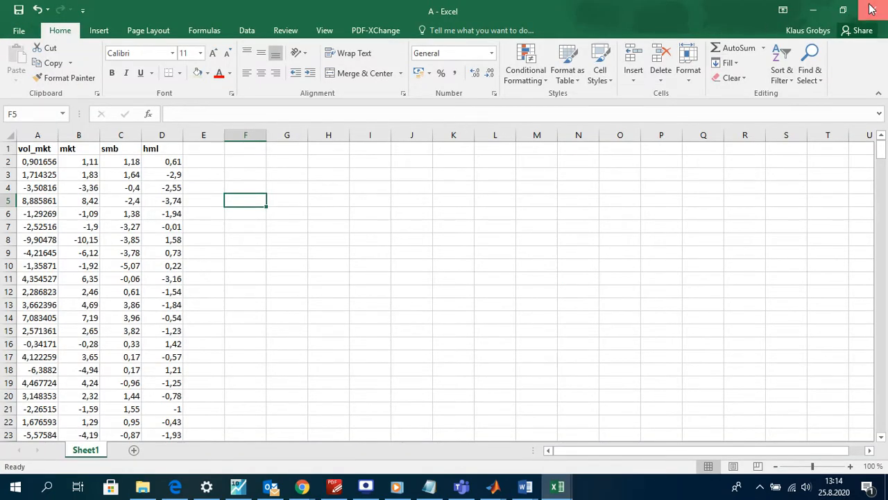
{"action": "left_click", "coordinate": [870, 9]}
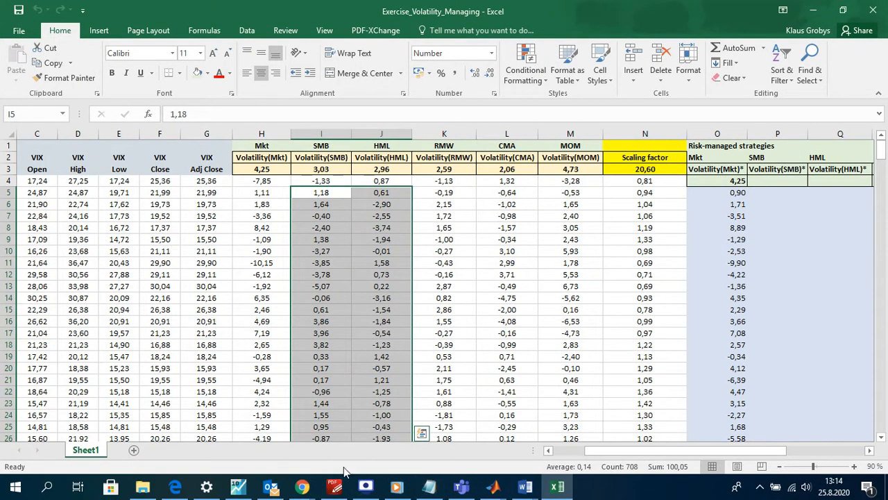
Select the Mkt returns in H5:H358 of the Exercise_Volatility_Managing workbook to check the number of observations
{"action": "left_click", "coordinate": [238, 485]}
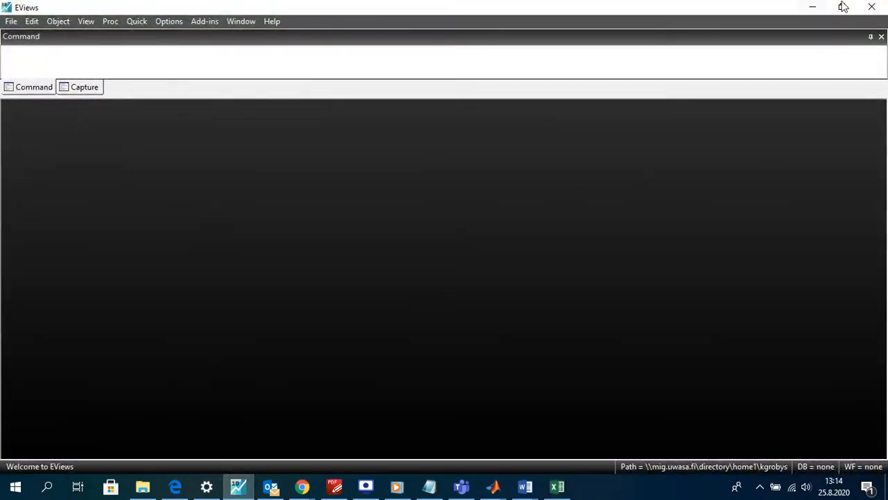
{"action": "left_click", "coordinate": [813, 7]}
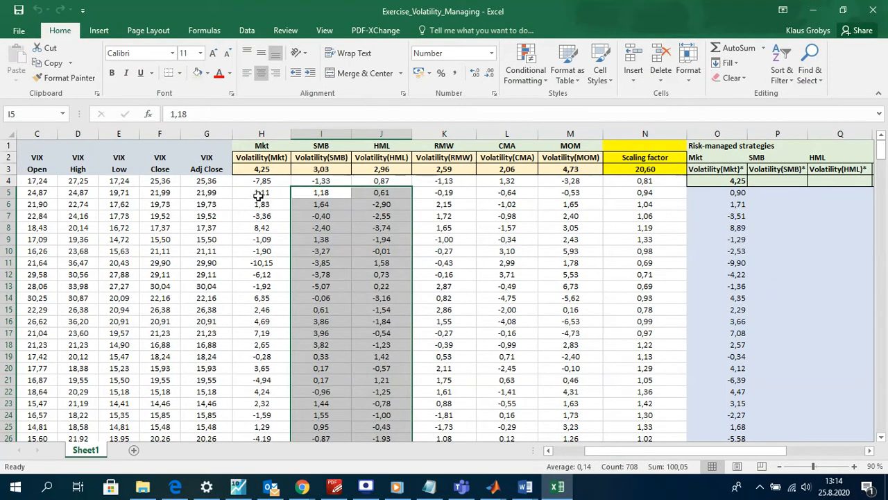
{"action": "left_click_drag", "start_coordinate": [257, 194], "coordinate": [269, 415]}
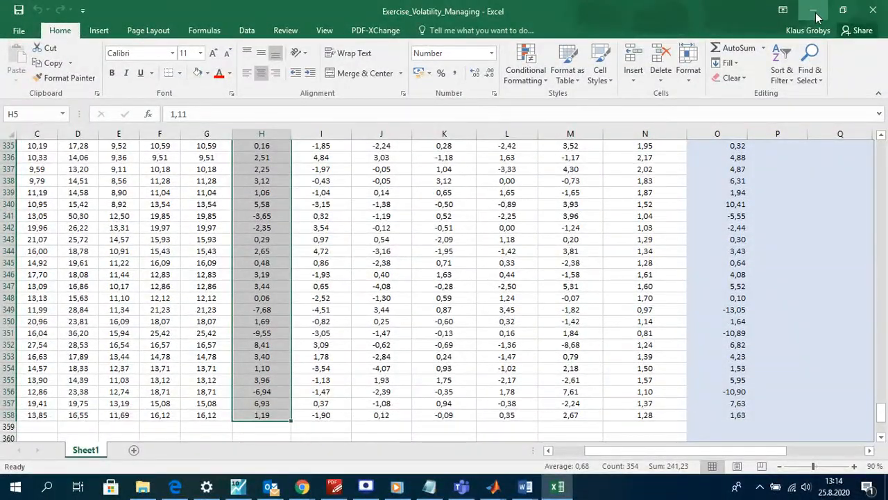
{"action": "left_click", "coordinate": [813, 12]}
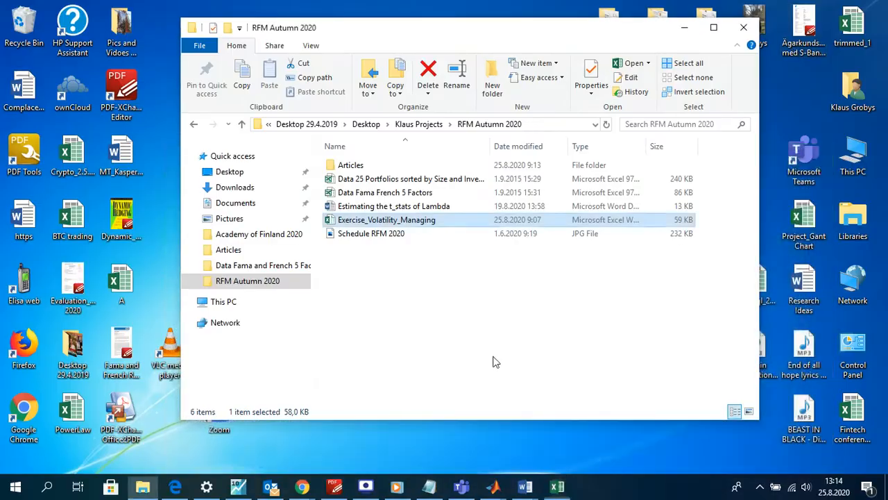
Switch to EViews and create a new Unstructured / Undated workfile with 354 observations
{"action": "left_click", "coordinate": [238, 485]}
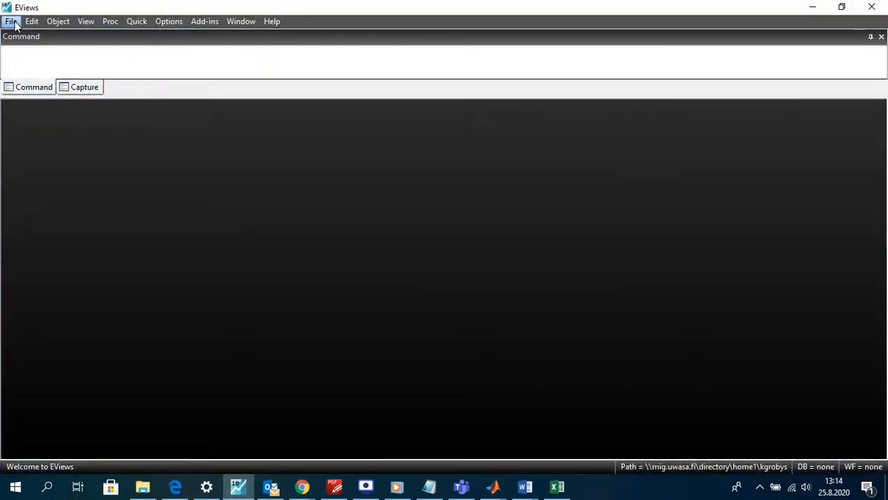
{"action": "left_click", "coordinate": [14, 22]}
{"action": "left_click", "coordinate": [17, 22]}
{"action": "left_click", "coordinate": [13, 23]}
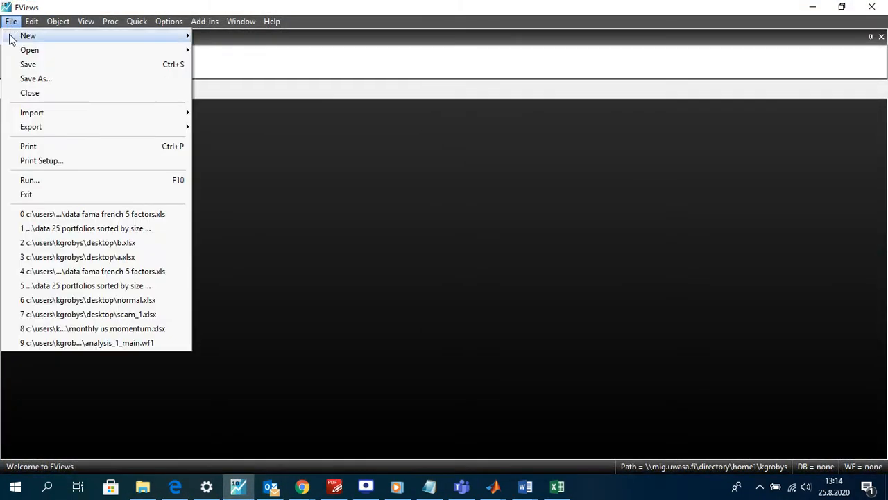
{"action": "mouse_move", "coordinate": [45, 40]}
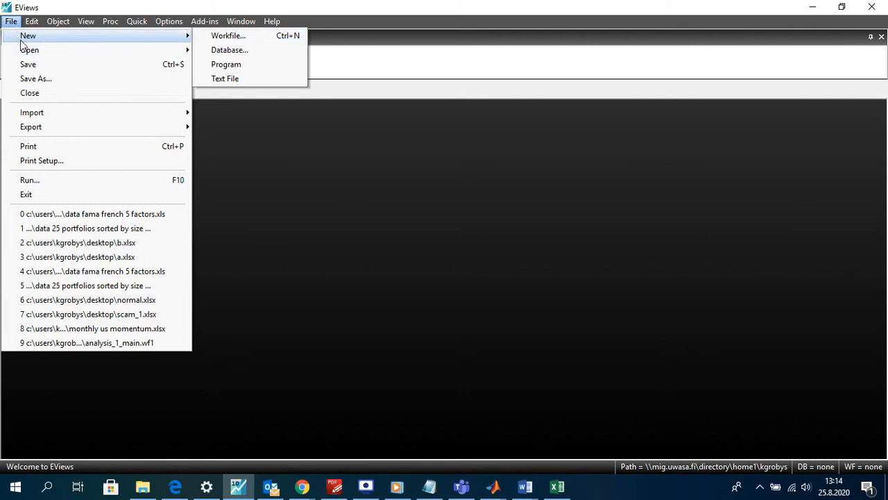
{"action": "left_click", "coordinate": [271, 35]}
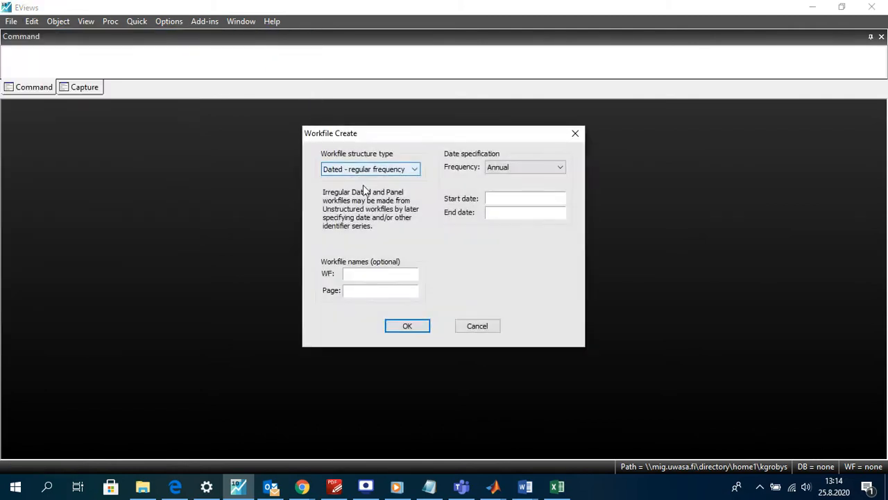
{"action": "left_click", "coordinate": [414, 169]}
{"action": "left_click", "coordinate": [368, 180]}
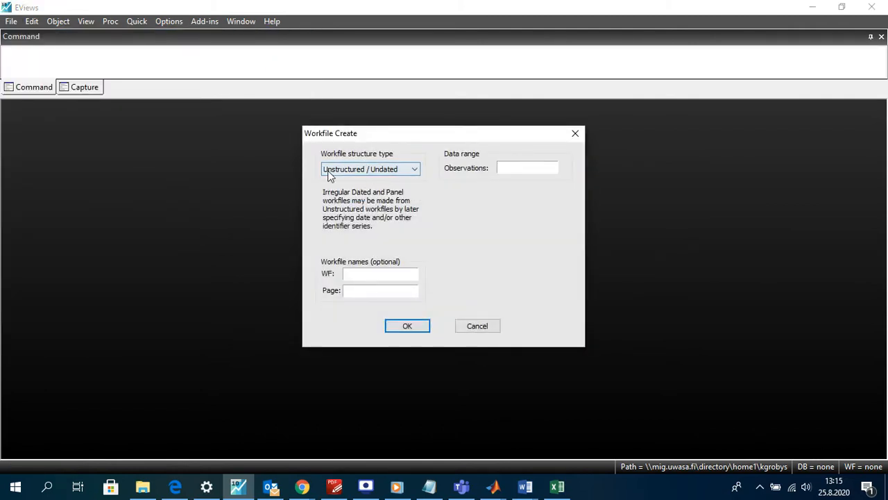
{"action": "left_click", "coordinate": [524, 170]}
{"action": "type", "text": "354"}
{"action": "left_click_drag", "start_coordinate": [503, 168], "coordinate": [520, 167]}
{"action": "left_click", "coordinate": [519, 167]}
{"action": "left_click", "coordinate": [407, 330]}
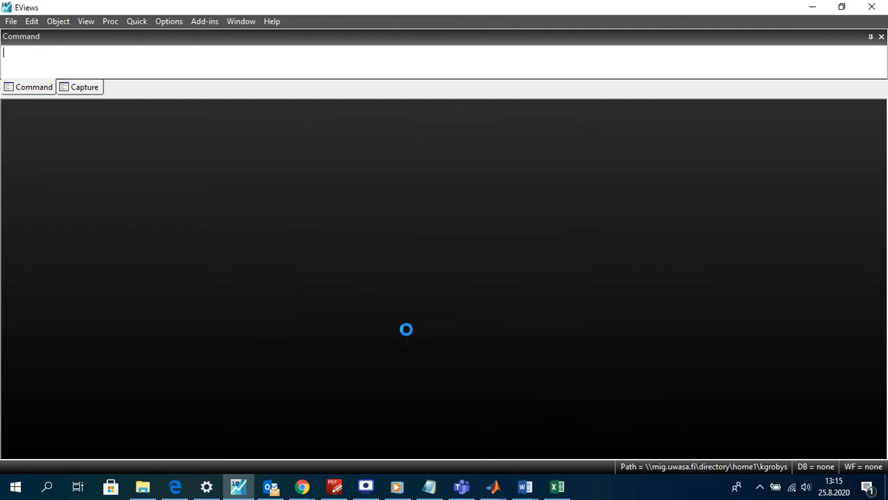
Import the series from Sheet1 of workbook A on the Desktop into the untitled workfile, keeping the default read settings
{"action": "left_click_drag", "start_coordinate": [197, 122], "coordinate": [407, 123]}
{"action": "left_click", "coordinate": [256, 136]}
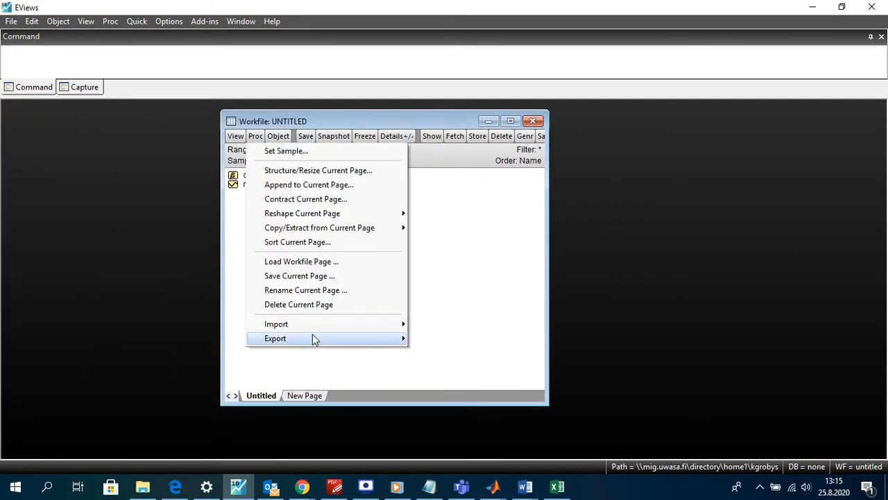
{"action": "mouse_move", "coordinate": [311, 324]}
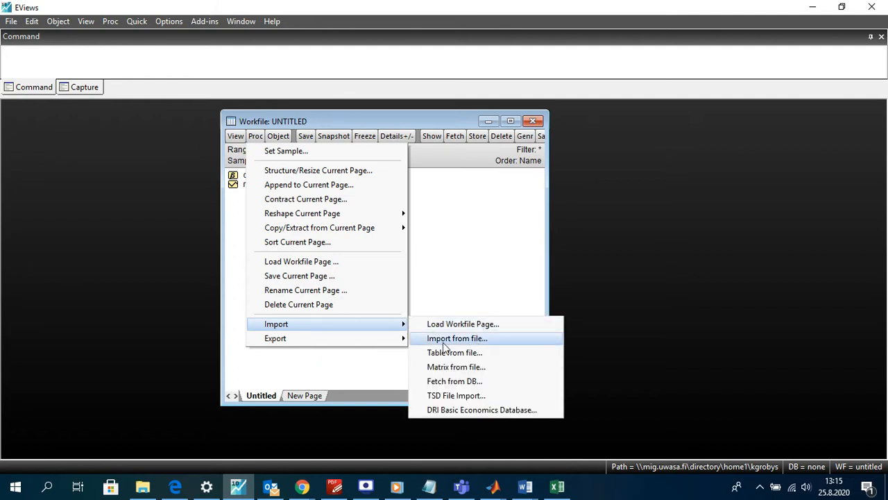
{"action": "left_click", "coordinate": [458, 339]}
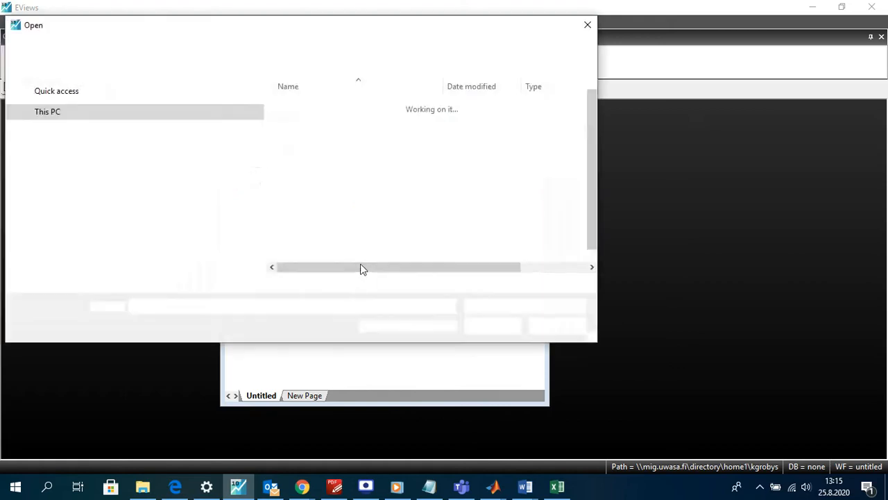
{"action": "left_click", "coordinate": [129, 113]}
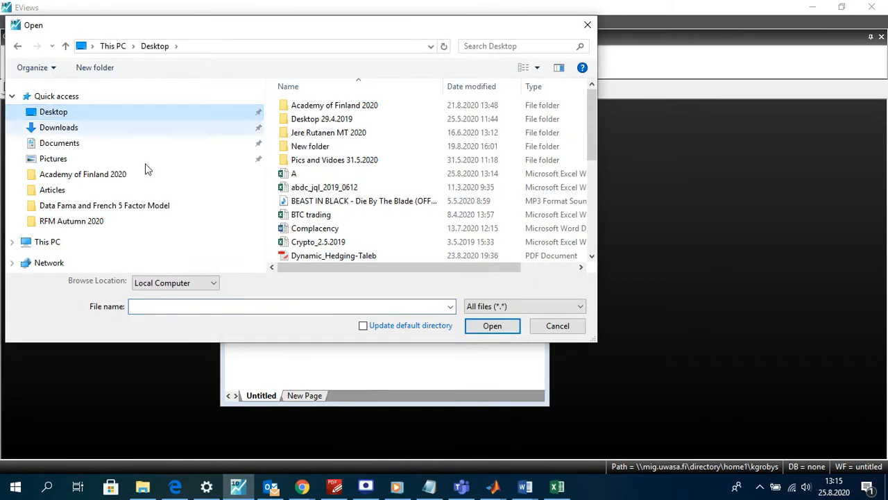
{"action": "double_click", "coordinate": [300, 176]}
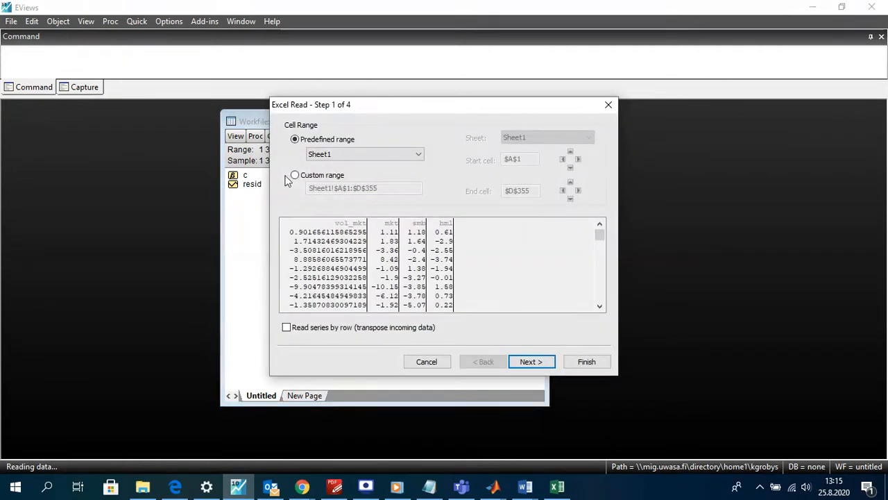
{"action": "left_click", "coordinate": [590, 363]}
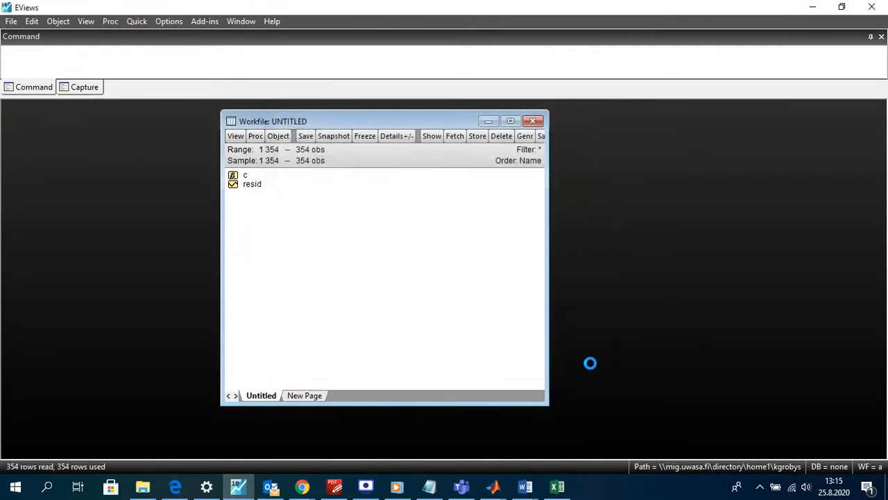
{"action": "left_click", "coordinate": [474, 264]}
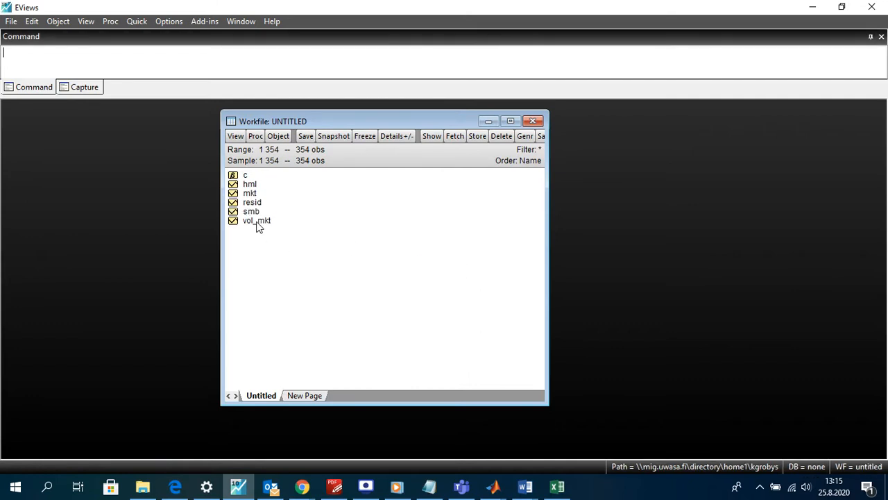
Open the imported vol_mkt and mkt series in turn to inspect their values, closing each one
{"action": "double_click", "coordinate": [256, 221]}
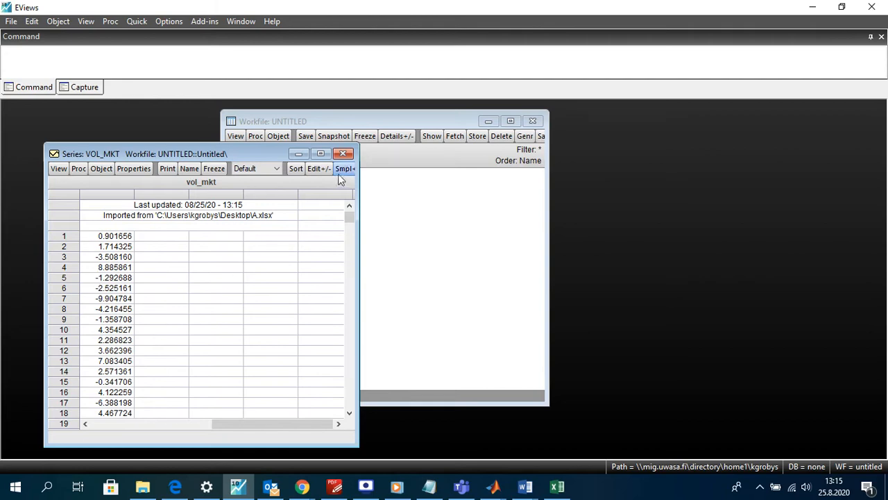
{"action": "left_click", "coordinate": [343, 153]}
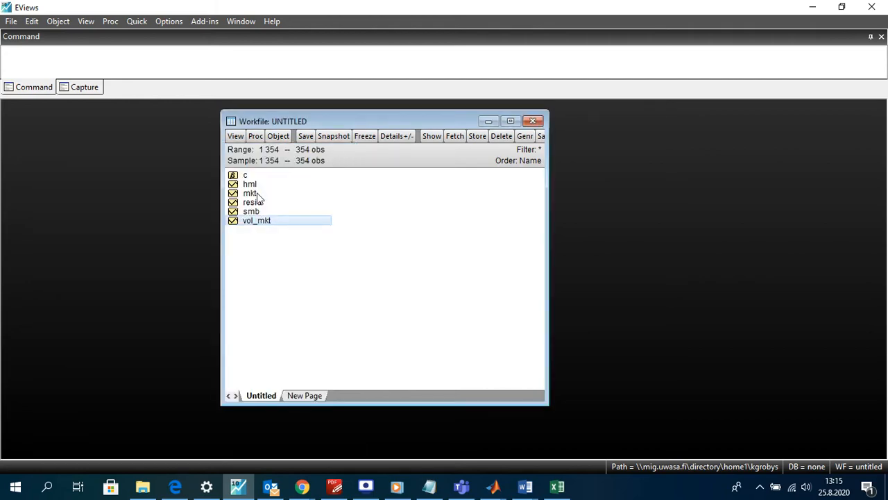
{"action": "double_click", "coordinate": [257, 197]}
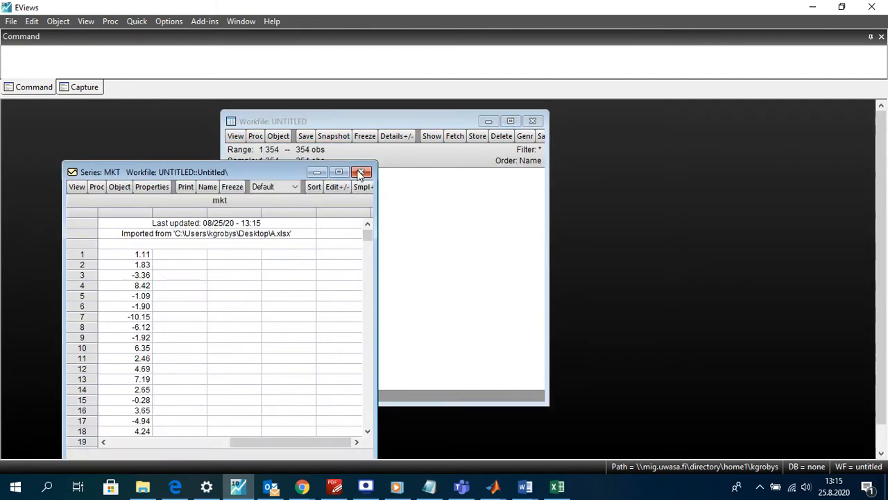
{"action": "left_click", "coordinate": [363, 173]}
{"action": "left_click", "coordinate": [251, 211]}
{"action": "left_click", "coordinate": [253, 185]}
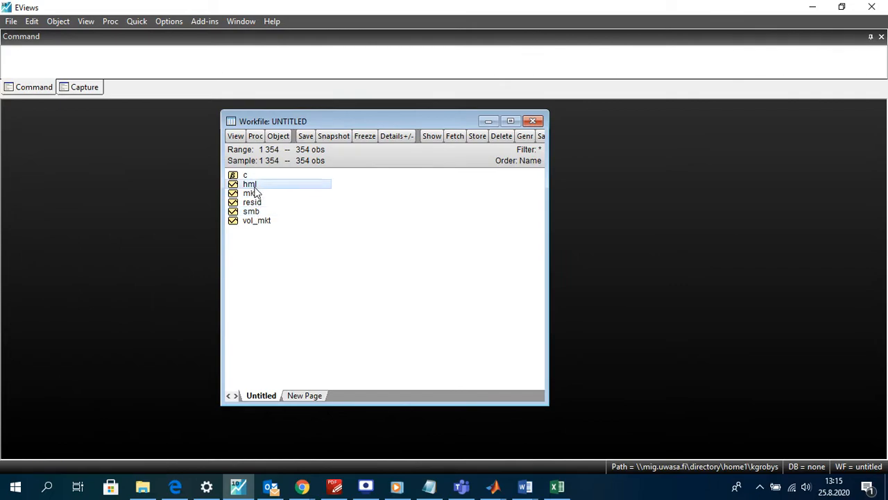
{"action": "left_click", "coordinate": [310, 255]}
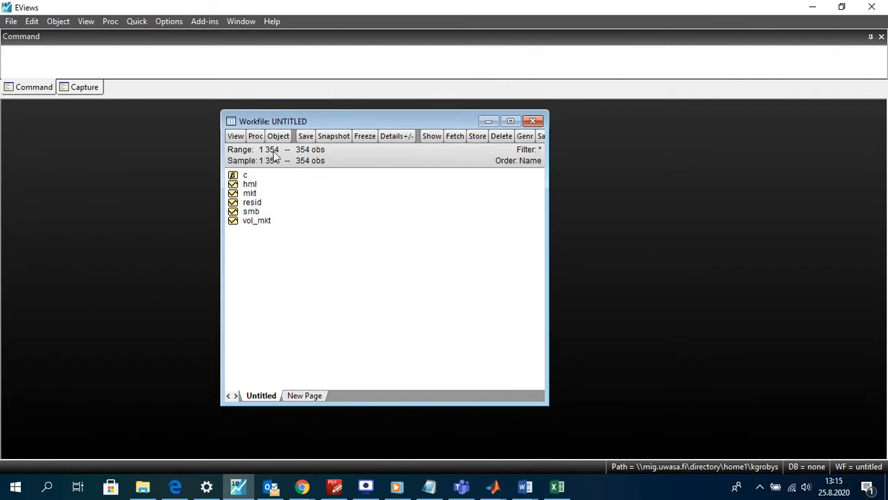
Consult spanning regression Eq. (2) in the PDF paper, and in EViews estimate a new Least Squares equation specified as vol_mkt c mkt
{"action": "left_click", "coordinate": [335, 486]}
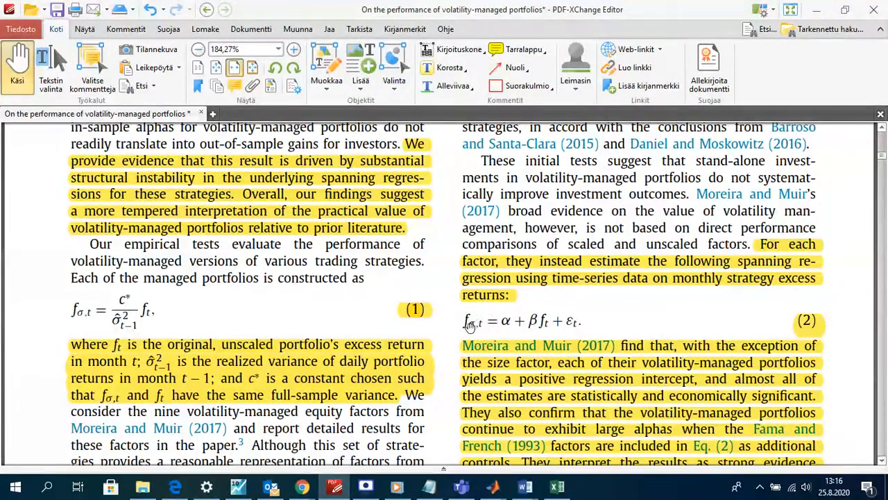
{"action": "left_click", "coordinate": [816, 9]}
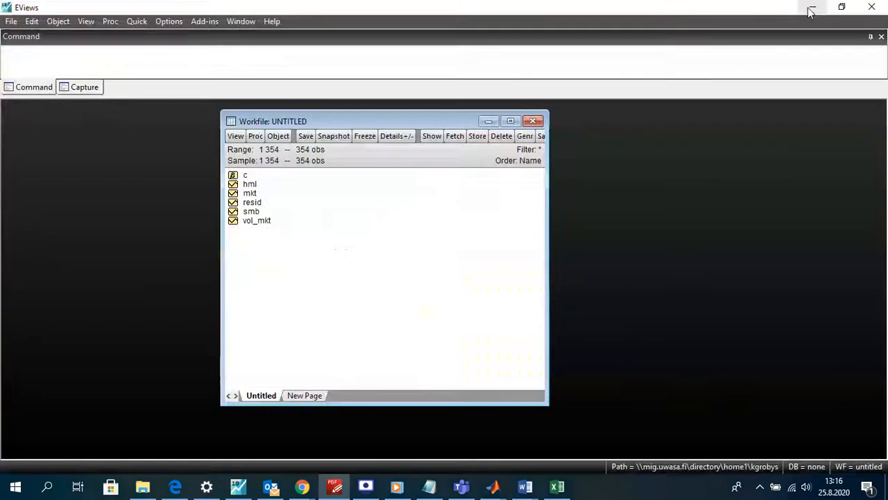
{"action": "left_click", "coordinate": [279, 136]}
{"action": "left_click", "coordinate": [317, 151]}
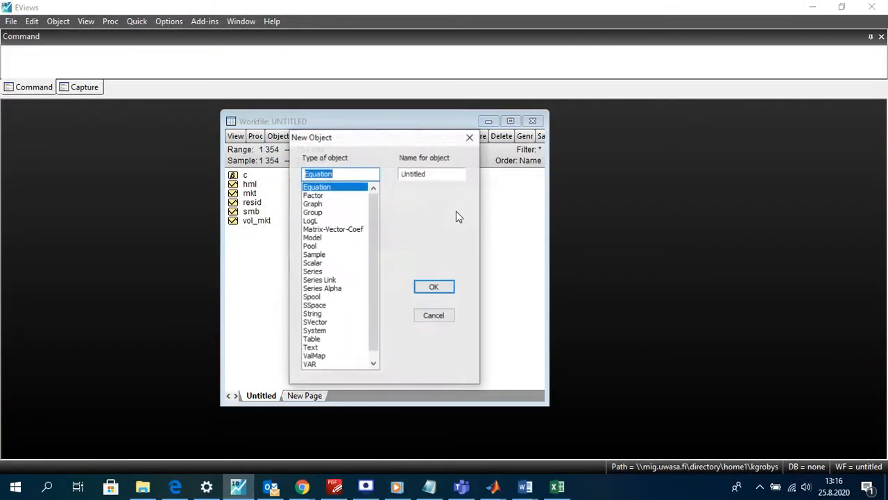
{"action": "left_click_drag", "start_coordinate": [365, 136], "coordinate": [430, 145]}
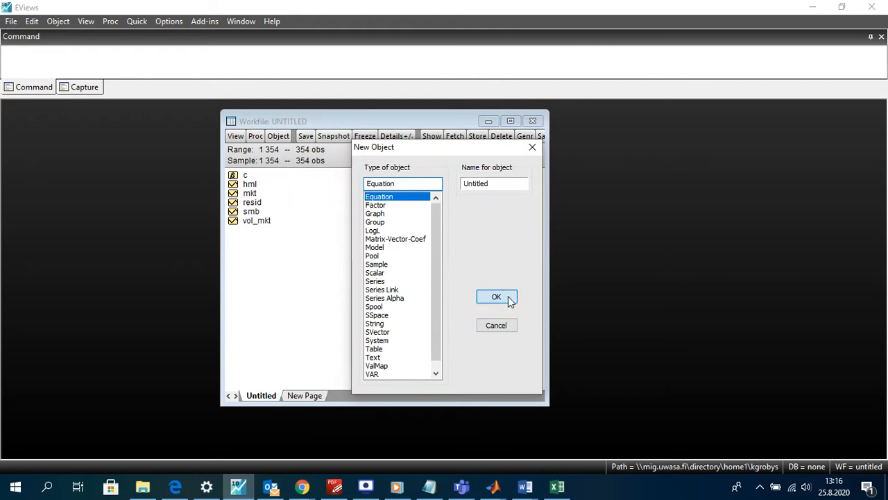
{"action": "left_click", "coordinate": [498, 295]}
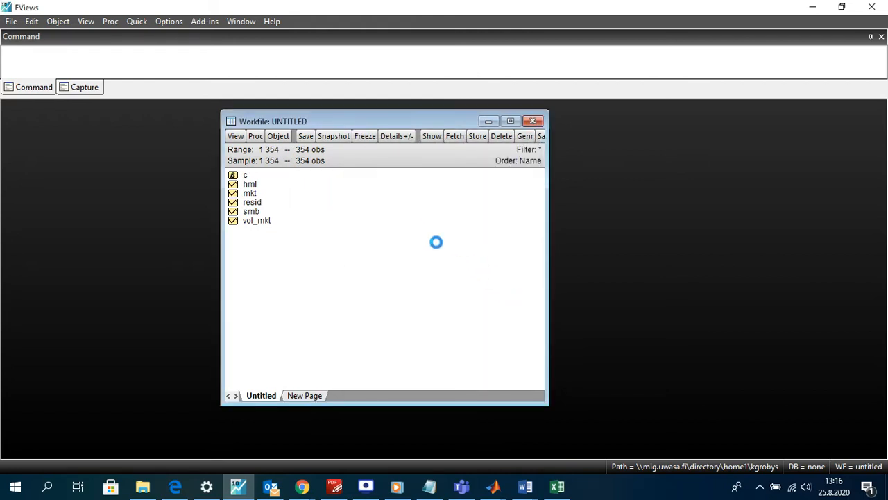
{"action": "left_click_drag", "start_coordinate": [410, 113], "coordinate": [450, 141]}
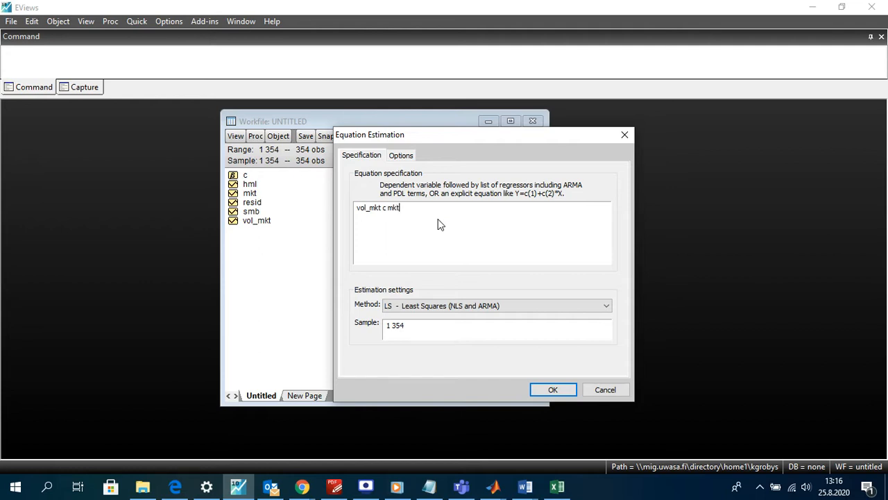
{"action": "left_click", "coordinate": [543, 246]}
{"action": "left_click", "coordinate": [553, 390]}
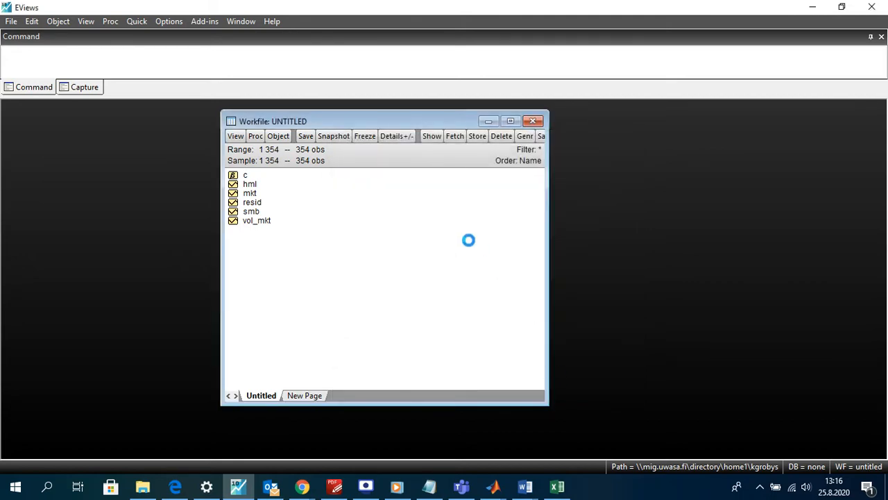
Enlarge the equation output window and examine the R-squared, the dependent variable and the MKT coefficient
{"action": "left_click_drag", "start_coordinate": [269, 190], "coordinate": [474, 131]}
{"action": "left_click_drag", "start_coordinate": [585, 246], "coordinate": [673, 243]}
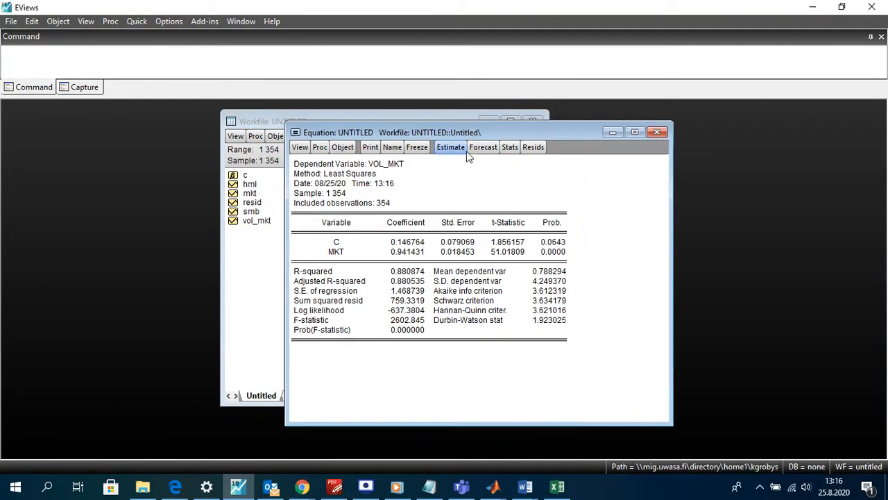
{"action": "left_click_drag", "start_coordinate": [465, 135], "coordinate": [496, 132]}
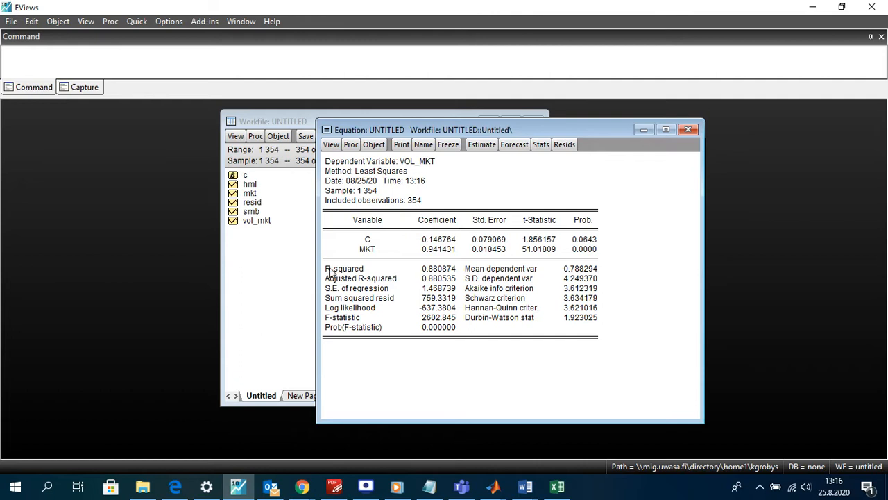
{"action": "left_click", "coordinate": [441, 272]}
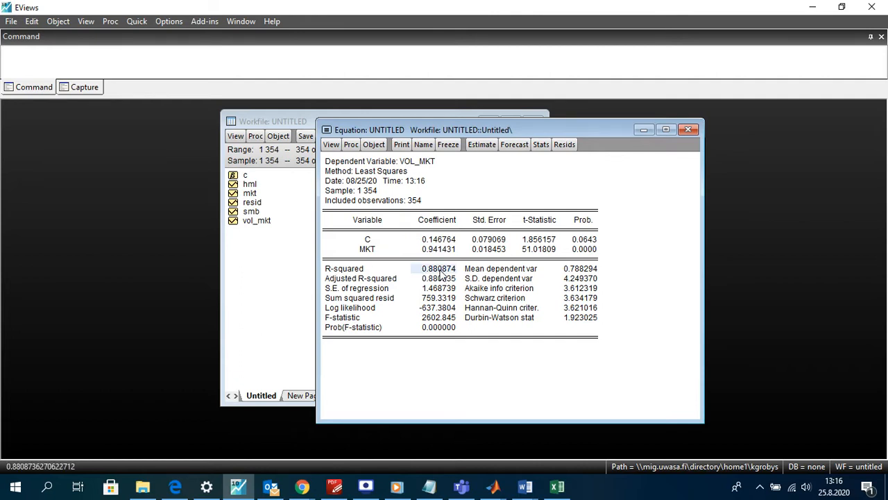
{"action": "left_click", "coordinate": [425, 165]}
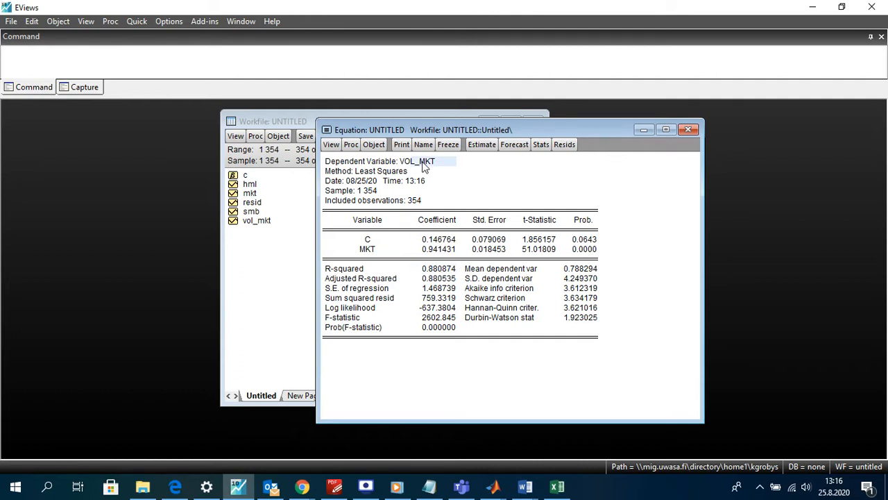
{"action": "left_click", "coordinate": [434, 252]}
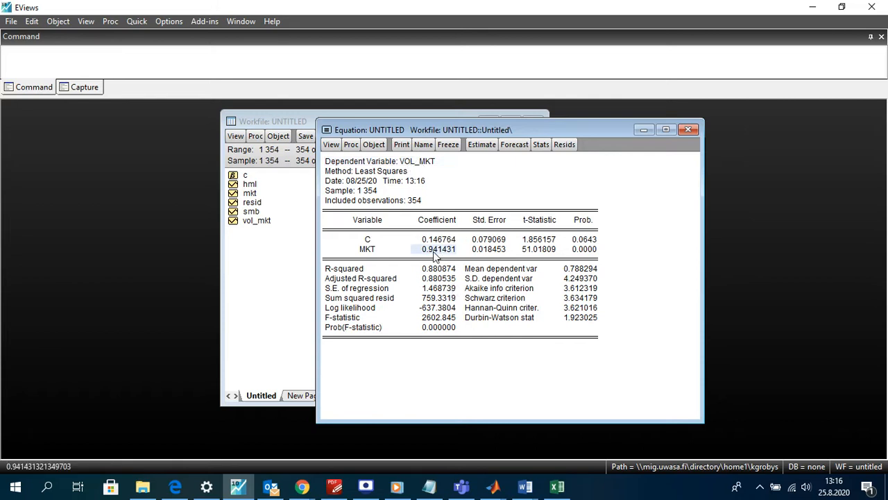
{"action": "left_click", "coordinate": [366, 254]}
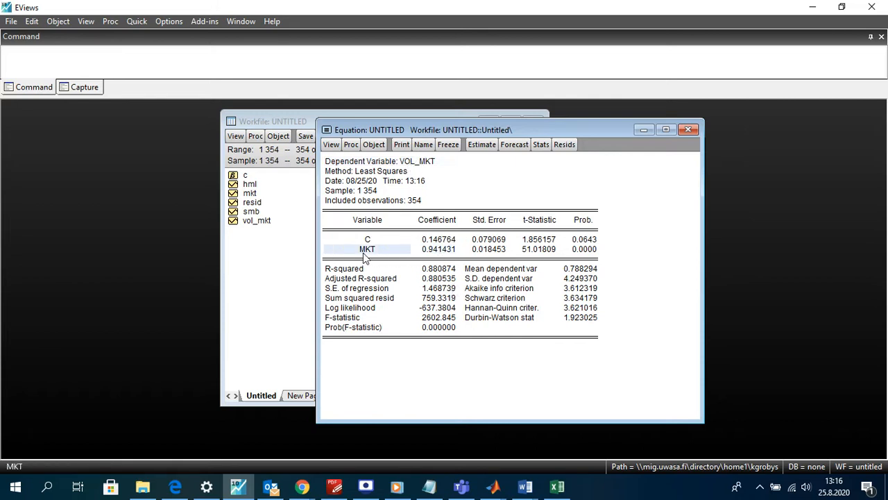
Examine the MKT coefficient and the constant's coefficient, t-statistic and probability in the vol_mkt regression output
{"action": "left_click", "coordinate": [450, 256]}
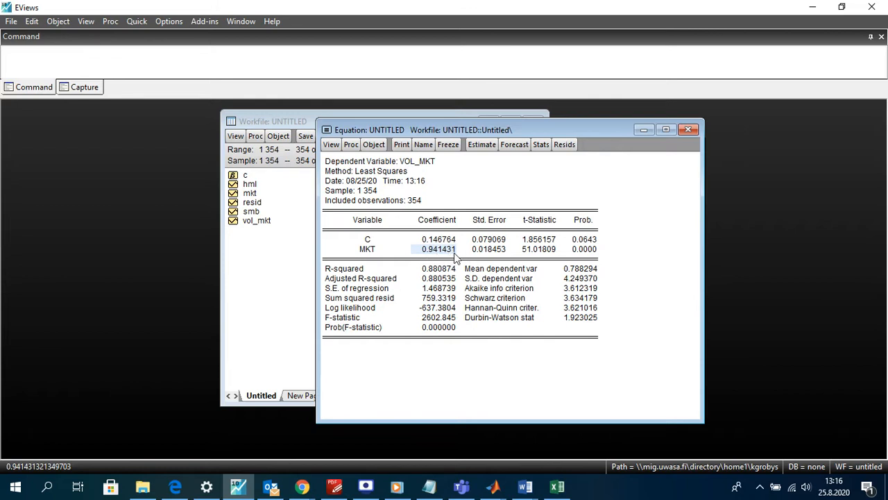
{"action": "left_click", "coordinate": [439, 243]}
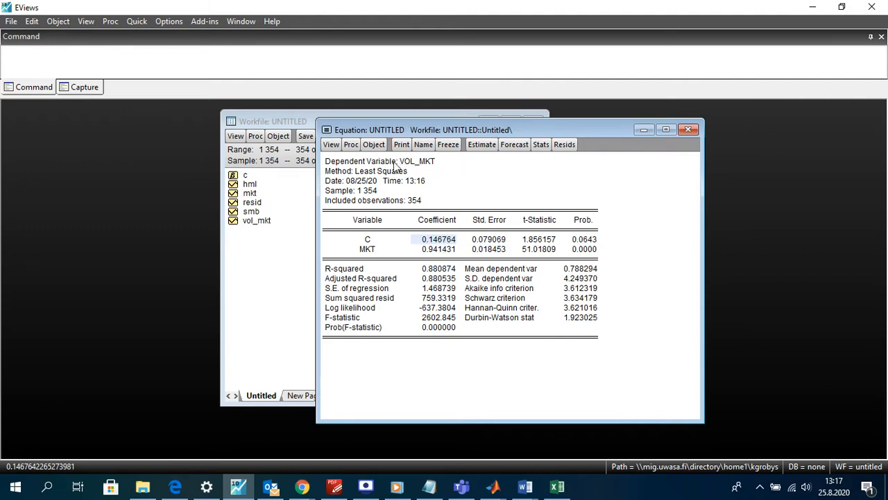
{"action": "left_click", "coordinate": [435, 249]}
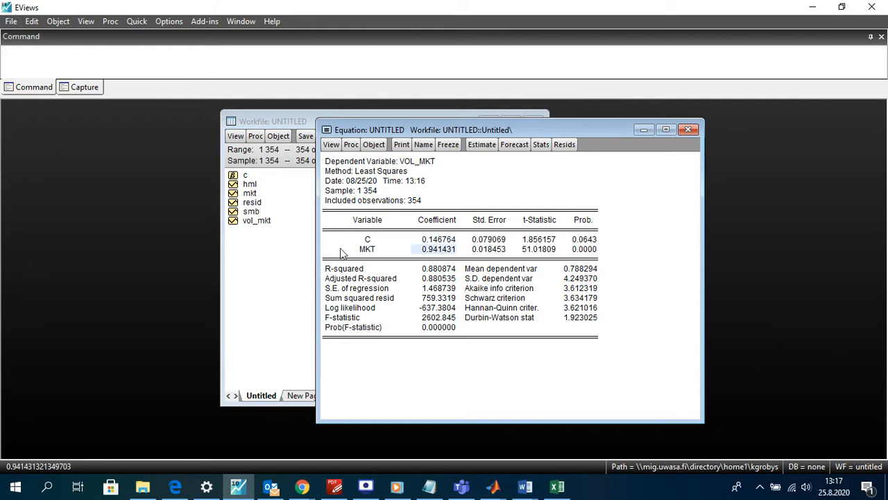
{"action": "left_click_drag", "start_coordinate": [440, 250], "coordinate": [376, 256]}
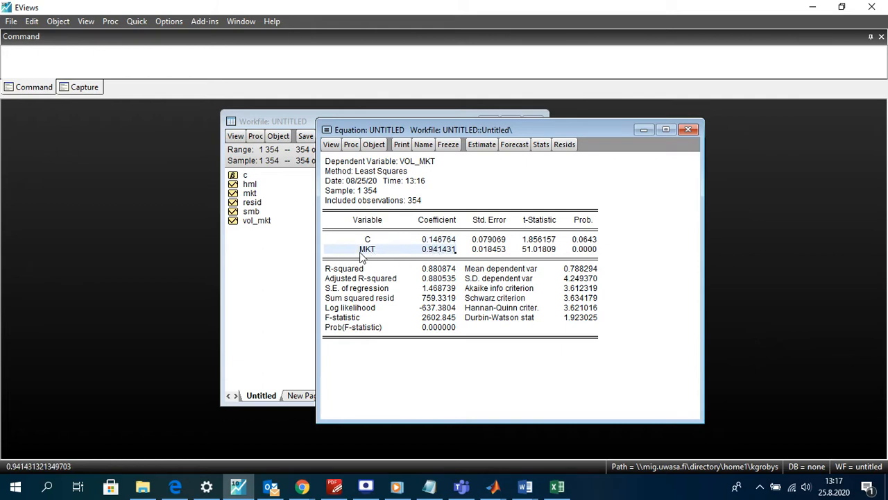
{"action": "left_click", "coordinate": [361, 252]}
{"action": "left_click_drag", "start_coordinate": [446, 251], "coordinate": [428, 251]}
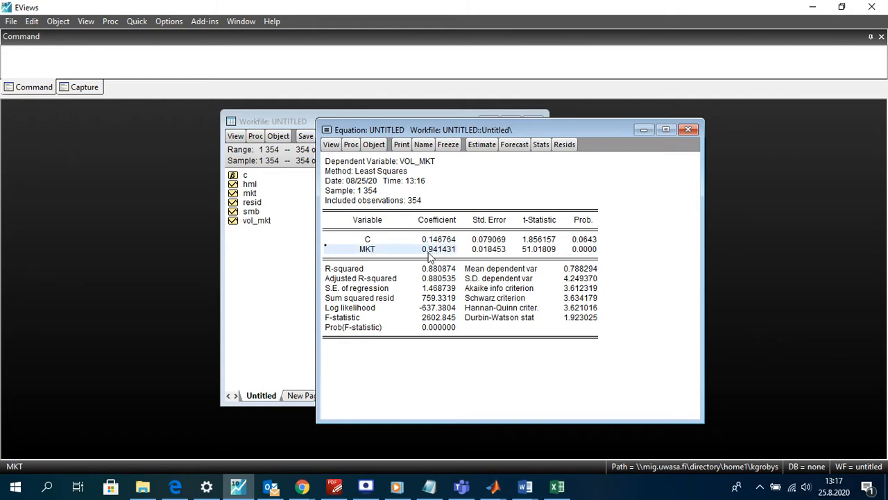
{"action": "left_click", "coordinate": [446, 252]}
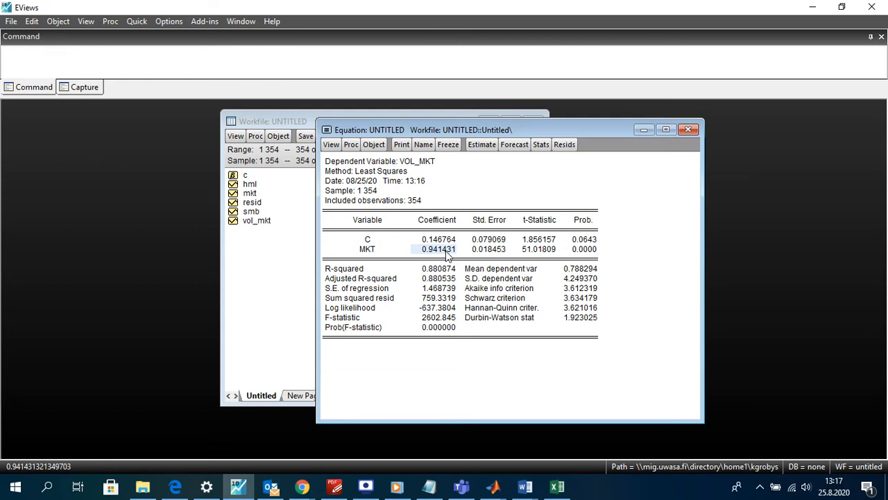
{"action": "left_click", "coordinate": [367, 240]}
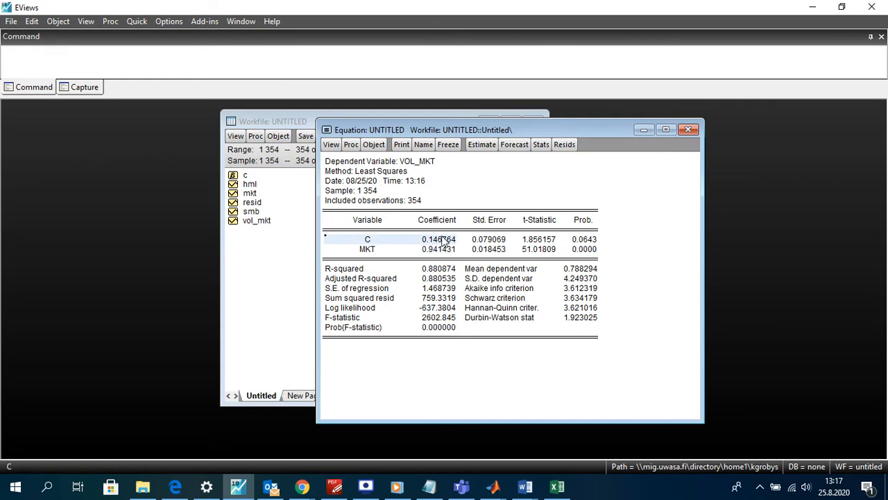
{"action": "left_click", "coordinate": [539, 242]}
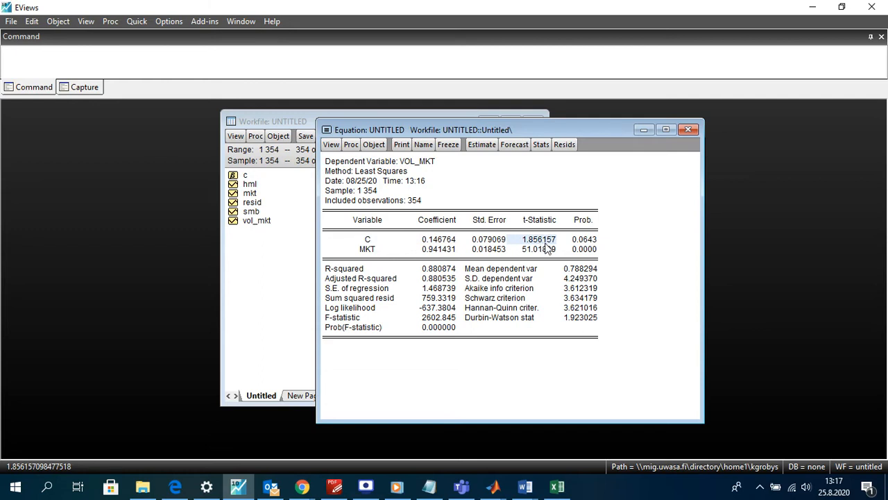
{"action": "left_click", "coordinate": [436, 240]}
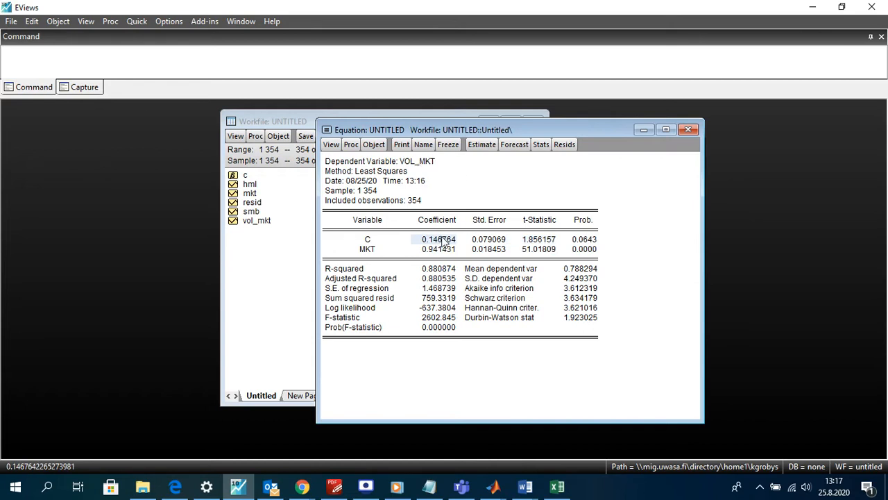
{"action": "left_click", "coordinate": [585, 240]}
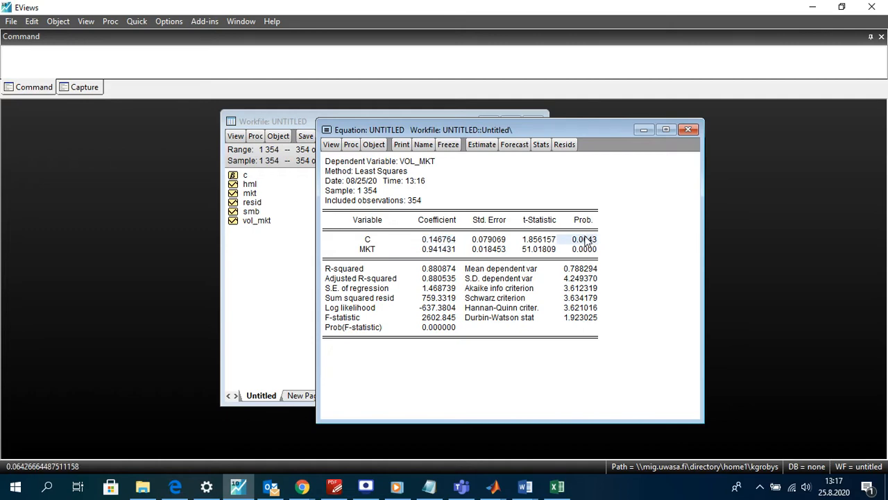
{"action": "left_click", "coordinate": [351, 145]}
{"action": "left_click", "coordinate": [369, 161]}
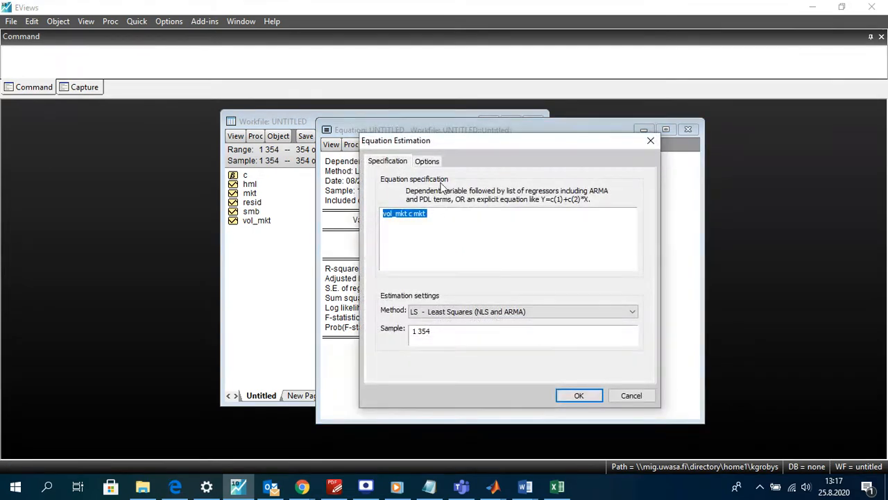
{"action": "left_click", "coordinate": [491, 243]}
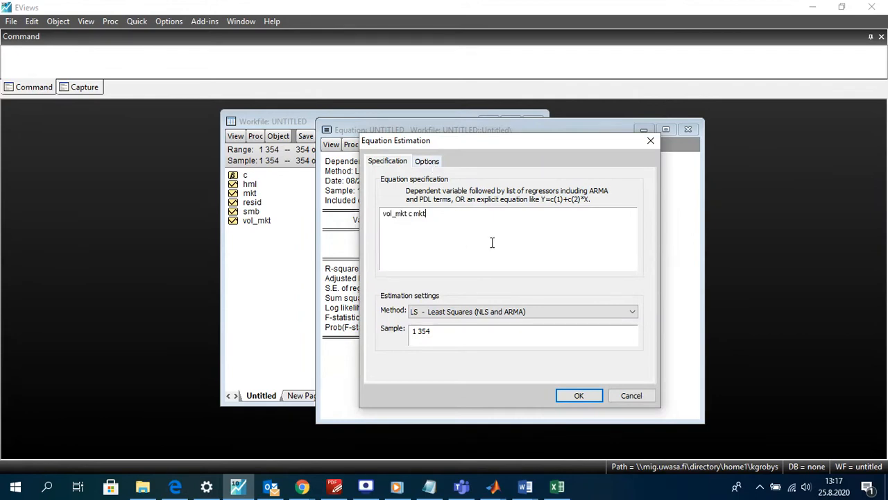
{"action": "left_click", "coordinate": [631, 396]}
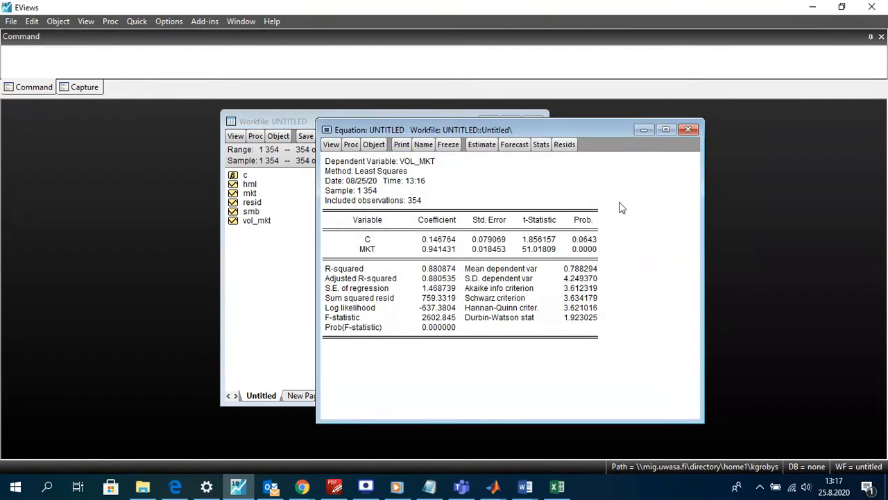
Display the histogram and descriptive statistics of the vol_mkt series, review them in a slightly widened window, and close the series
{"action": "left_click", "coordinate": [267, 233]}
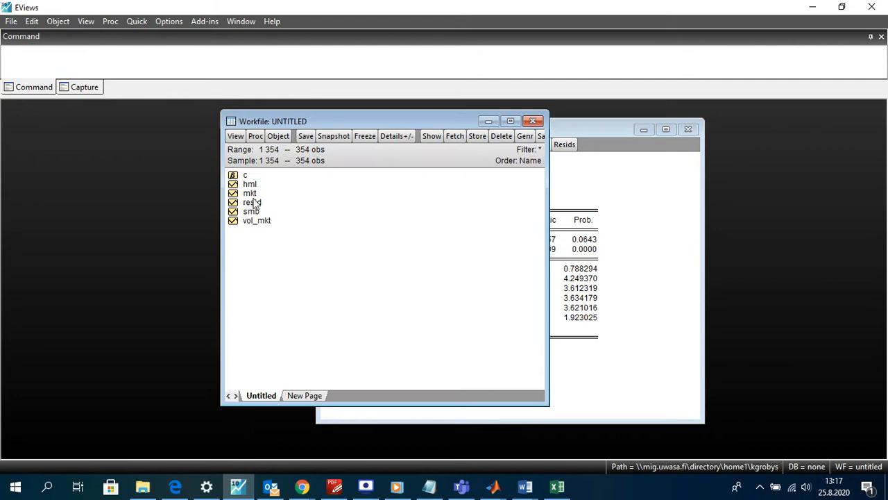
{"action": "double_click", "coordinate": [261, 220]}
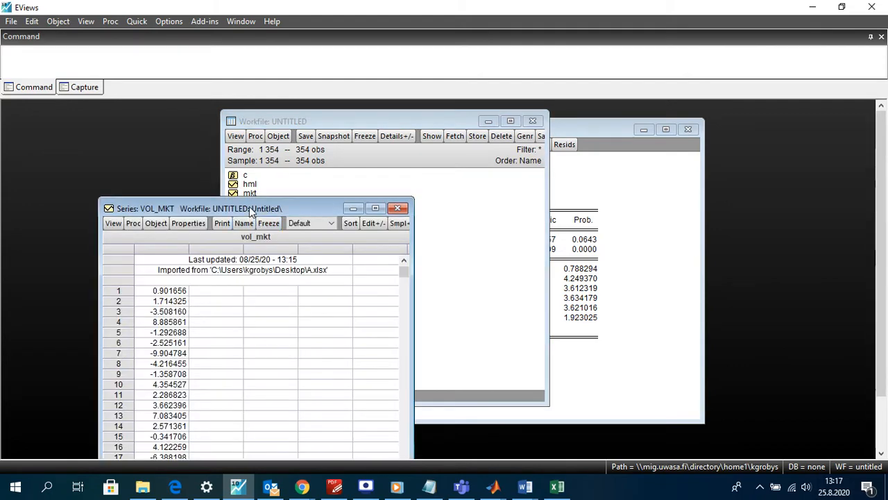
{"action": "left_click", "coordinate": [136, 161]}
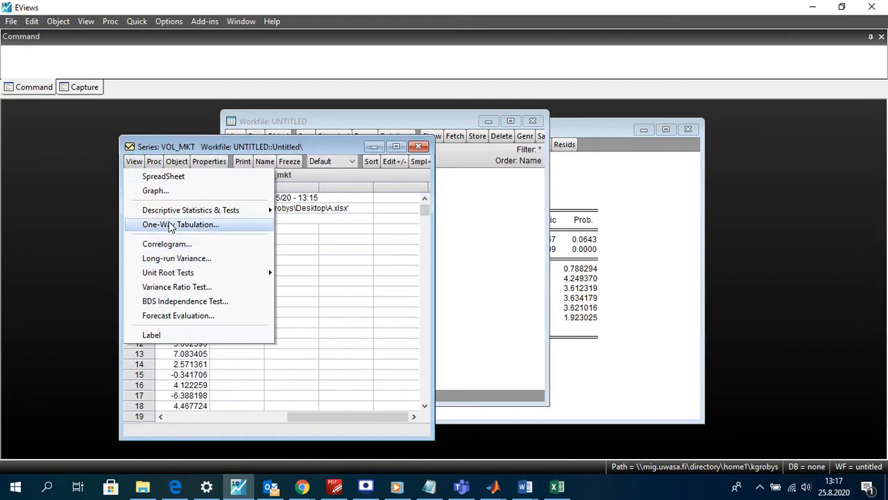
{"action": "mouse_move", "coordinate": [178, 214]}
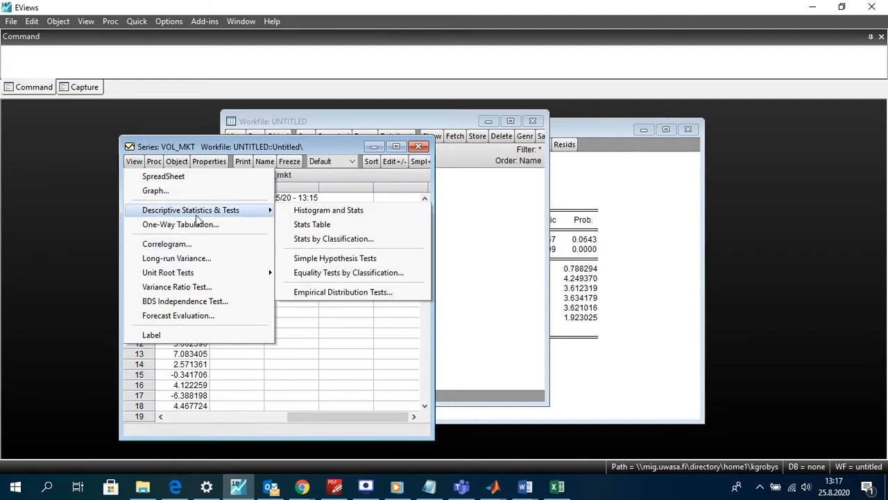
{"action": "left_click", "coordinate": [355, 211]}
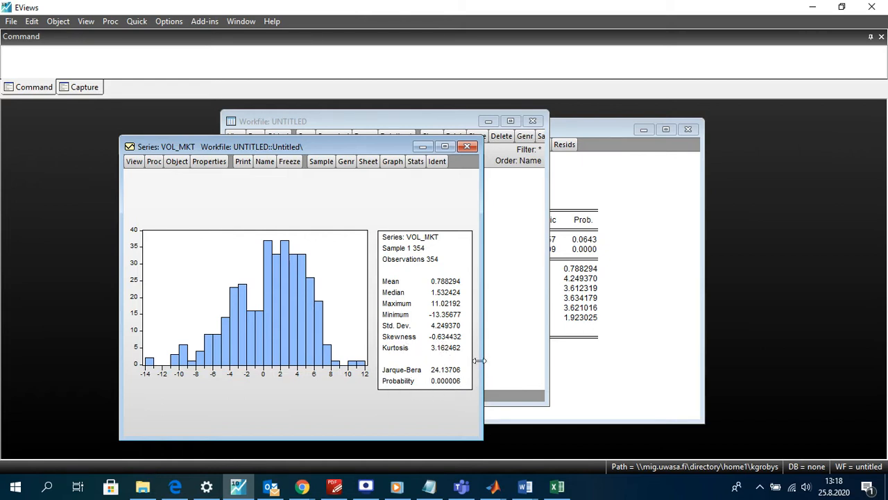
{"action": "left_click_drag", "start_coordinate": [483, 359], "coordinate": [490, 358]}
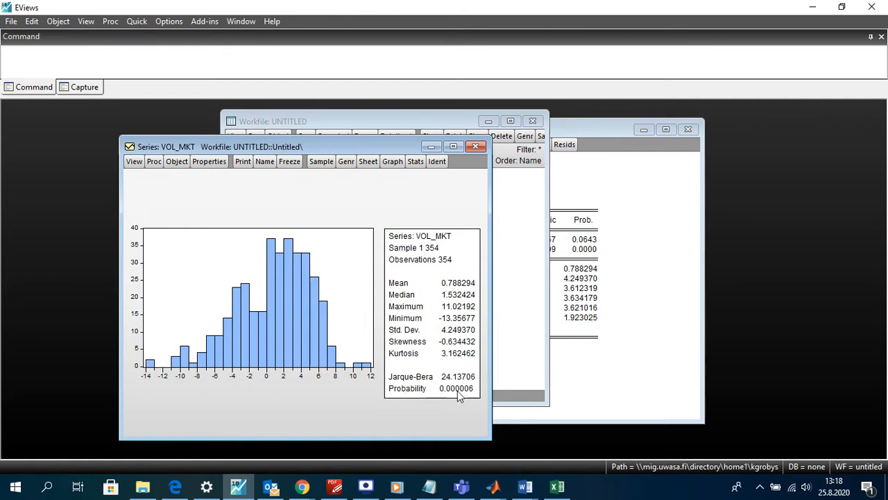
{"action": "left_click", "coordinate": [475, 147]}
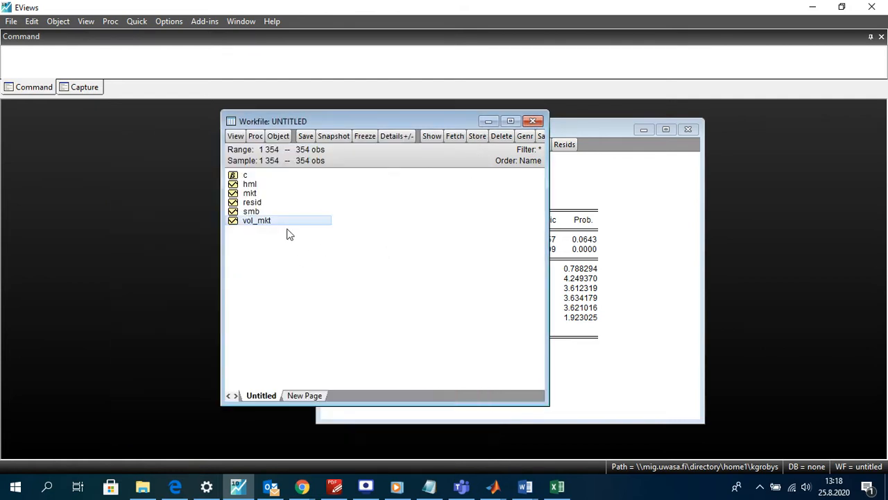
Display the histogram and descriptive statistics of the mkt series for comparison, and close the series
{"action": "left_click", "coordinate": [261, 197]}
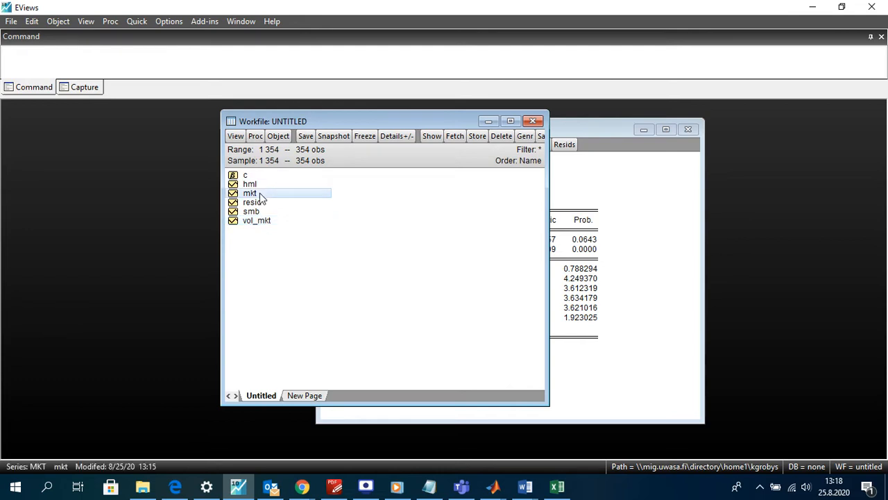
{"action": "double_click", "coordinate": [261, 196]}
{"action": "left_click", "coordinate": [133, 241]}
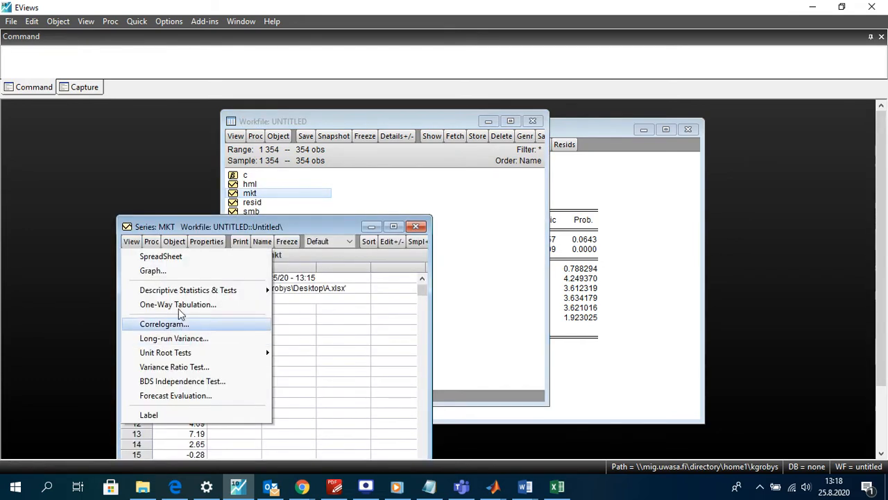
{"action": "mouse_move", "coordinate": [184, 290]}
{"action": "left_click", "coordinate": [316, 290]}
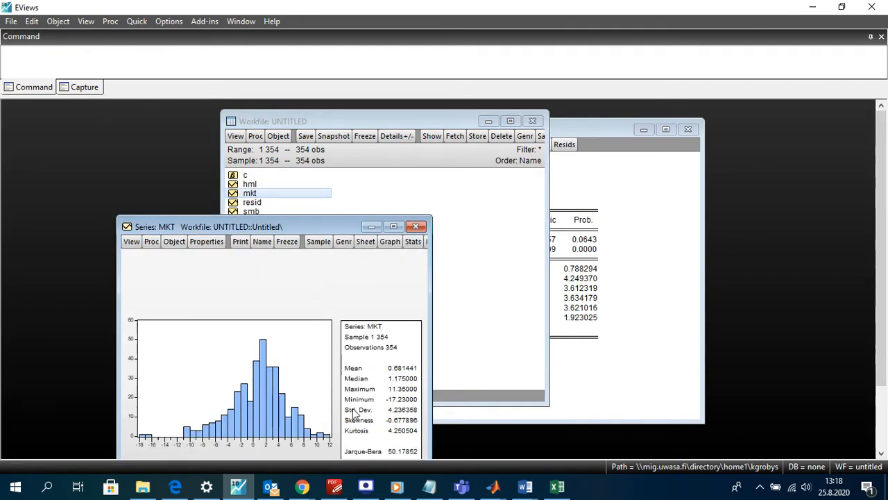
{"action": "left_click_drag", "start_coordinate": [349, 230], "coordinate": [338, 159]}
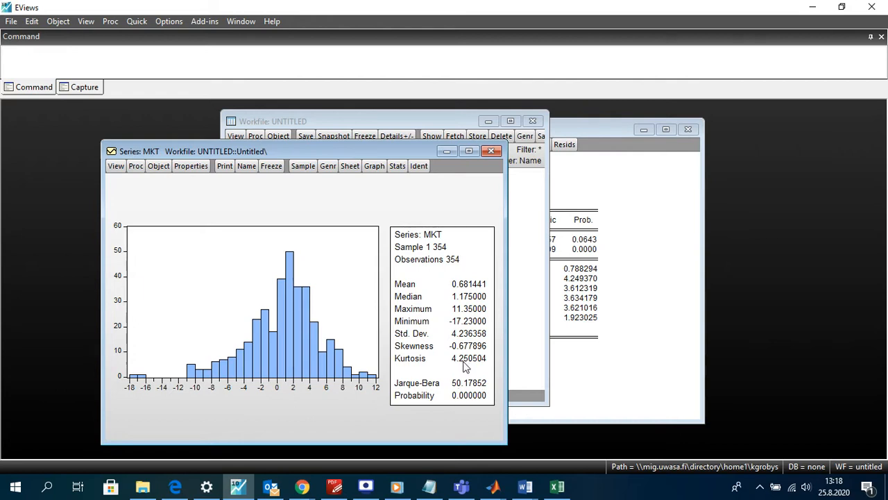
{"action": "left_click", "coordinate": [492, 151]}
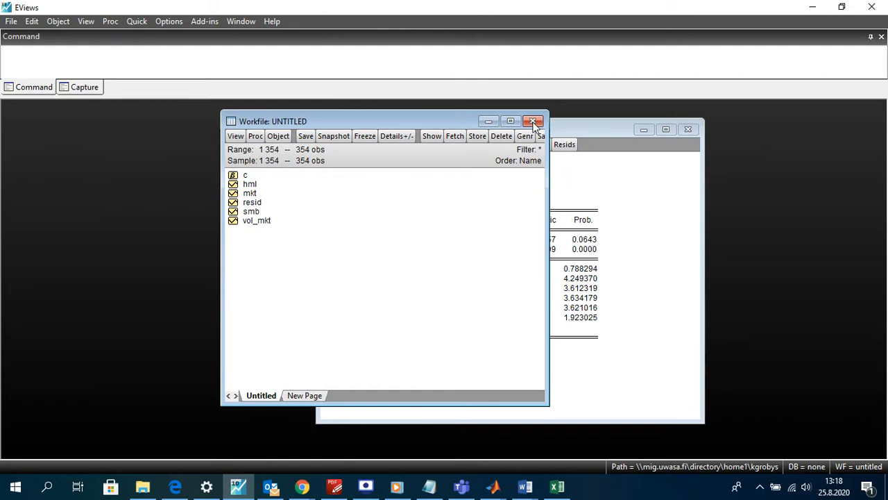
Move the workfile window clear of the equation and show the equation's residual, actual and fitted graph
{"action": "left_click_drag", "start_coordinate": [454, 123], "coordinate": [300, 143]}
{"action": "left_click", "coordinate": [564, 146]}
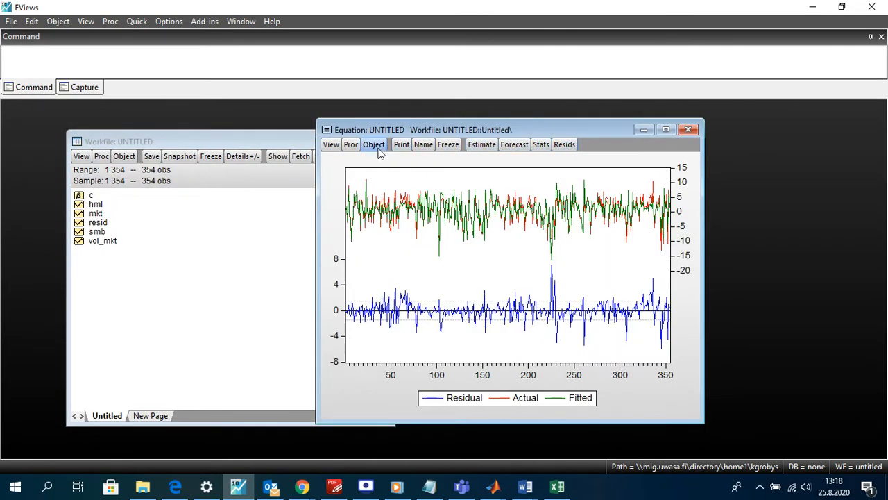
{"action": "left_click", "coordinate": [402, 146]}
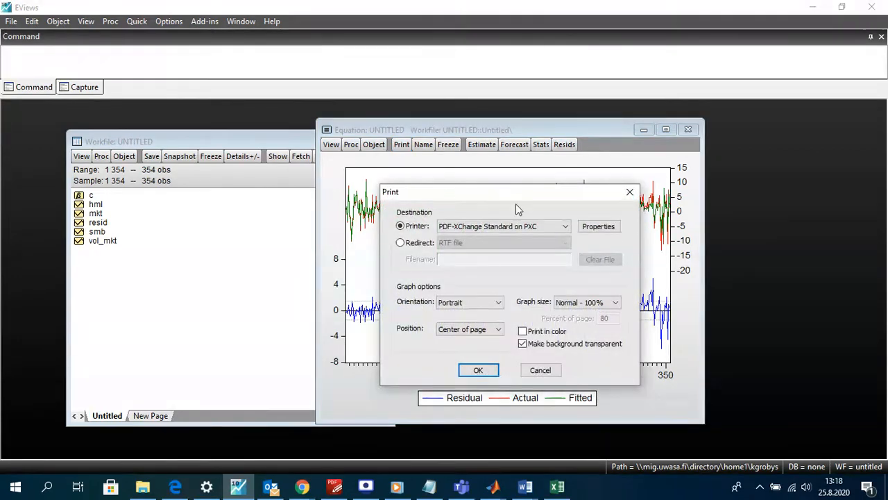
{"action": "left_click", "coordinate": [631, 192]}
{"action": "left_click", "coordinate": [375, 144]}
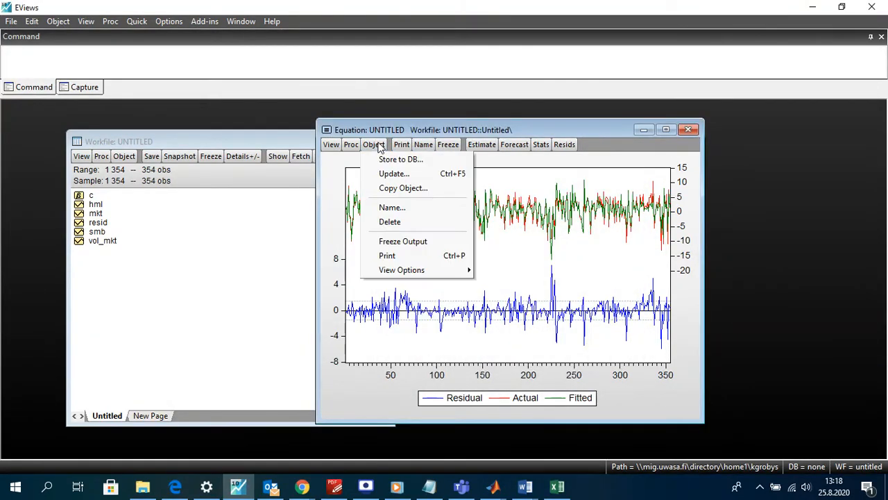
{"action": "left_click", "coordinate": [353, 149]}
Make an ordinary residual series named resid01 from the vol_mkt equation
{"action": "left_click", "coordinate": [352, 150]}
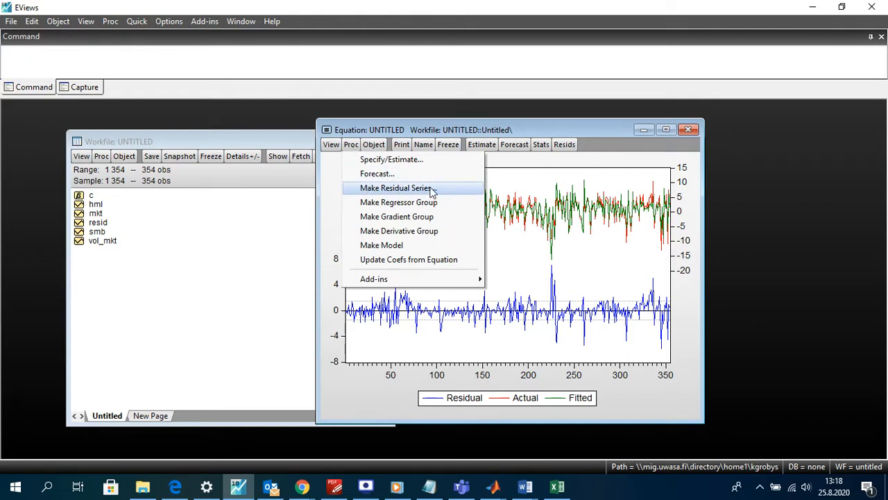
{"action": "left_click", "coordinate": [404, 196]}
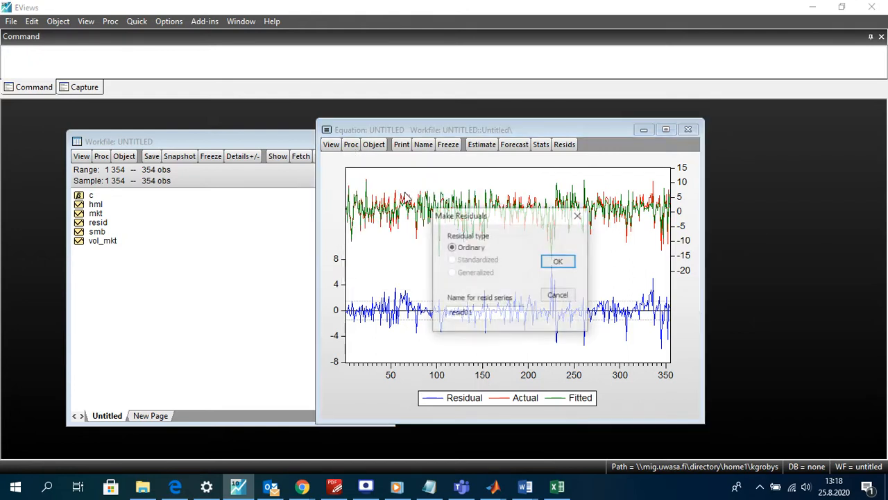
{"action": "left_click", "coordinate": [558, 259]}
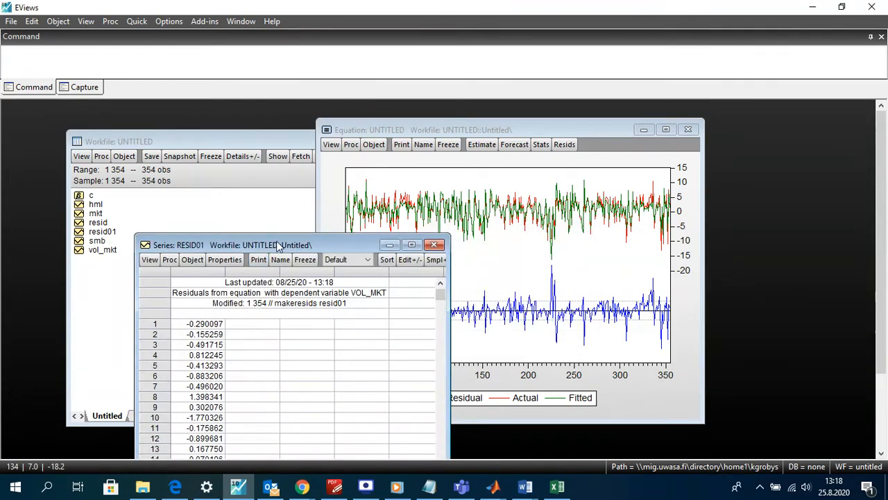
Display the histogram and descriptive statistics of the resid01 series in a widened window and review its kurtosis
{"action": "left_click_drag", "start_coordinate": [280, 247], "coordinate": [276, 122]}
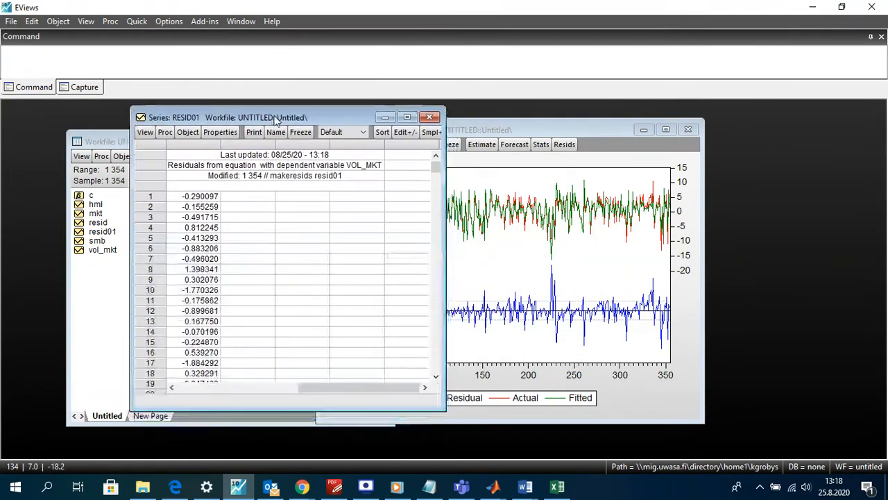
{"action": "left_click", "coordinate": [143, 133]}
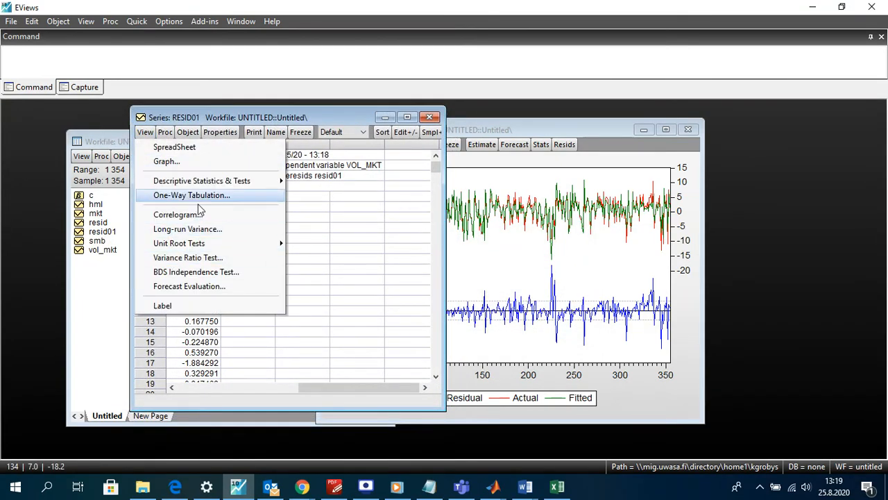
{"action": "mouse_move", "coordinate": [208, 182]}
{"action": "left_click", "coordinate": [351, 180]}
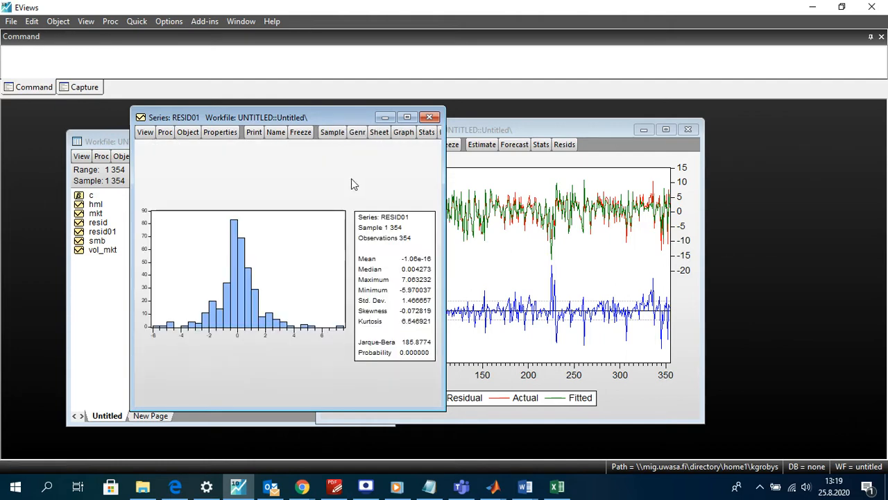
{"action": "left_click_drag", "start_coordinate": [444, 245], "coordinate": [565, 246]}
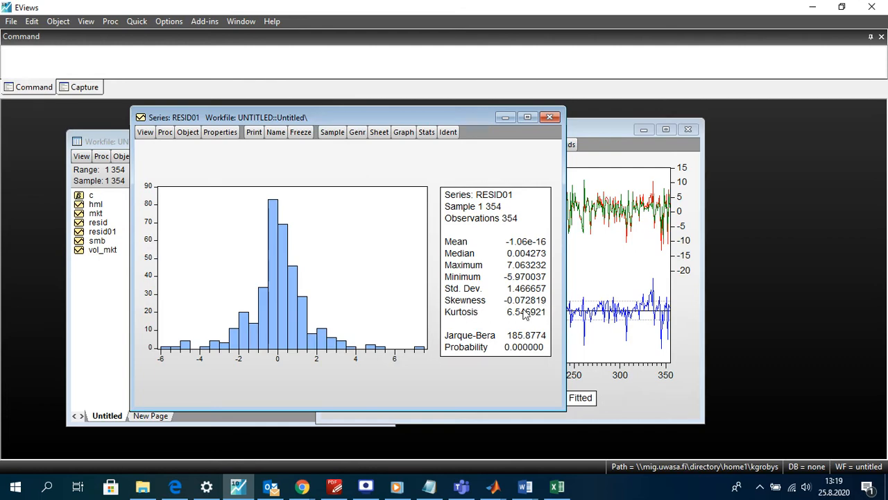
Close the resid01 series and re-estimate the vol_mkt c mkt equation with HAC (Newey-West) coefficient covariance
{"action": "left_click", "coordinate": [549, 118]}
{"action": "left_click", "coordinate": [360, 146]}
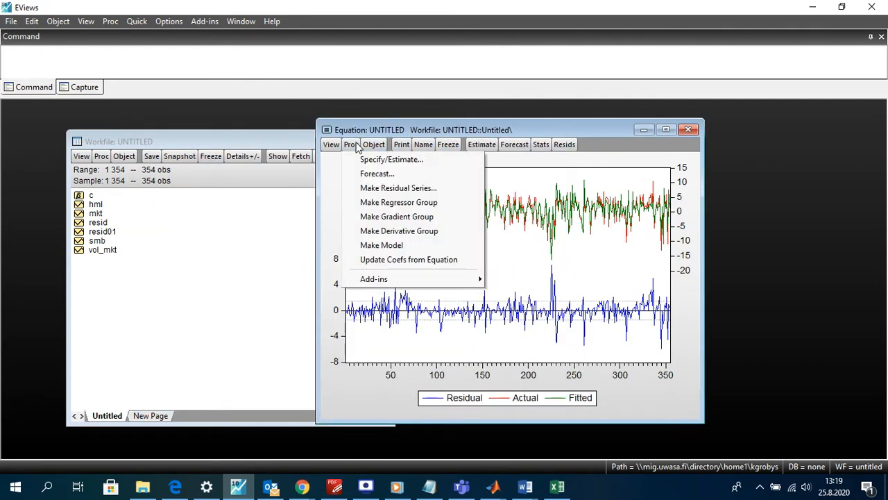
{"action": "left_click", "coordinate": [382, 159]}
{"action": "left_click", "coordinate": [507, 231]}
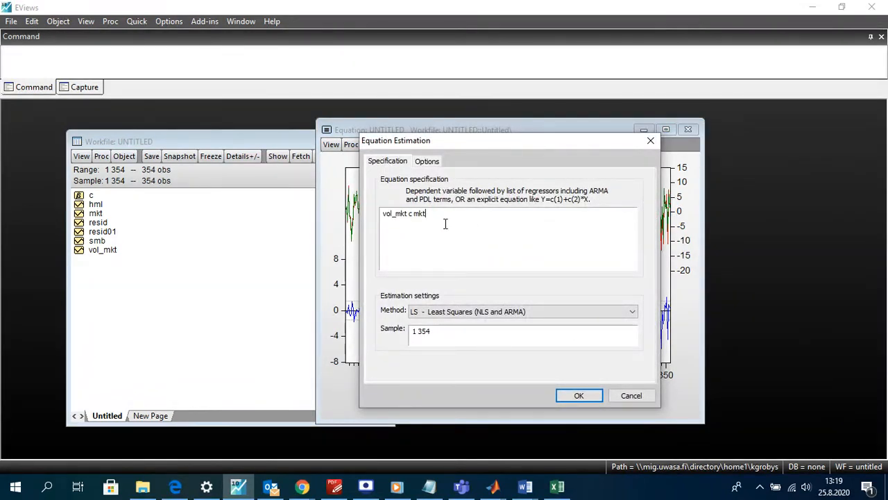
{"action": "left_click", "coordinate": [427, 161]}
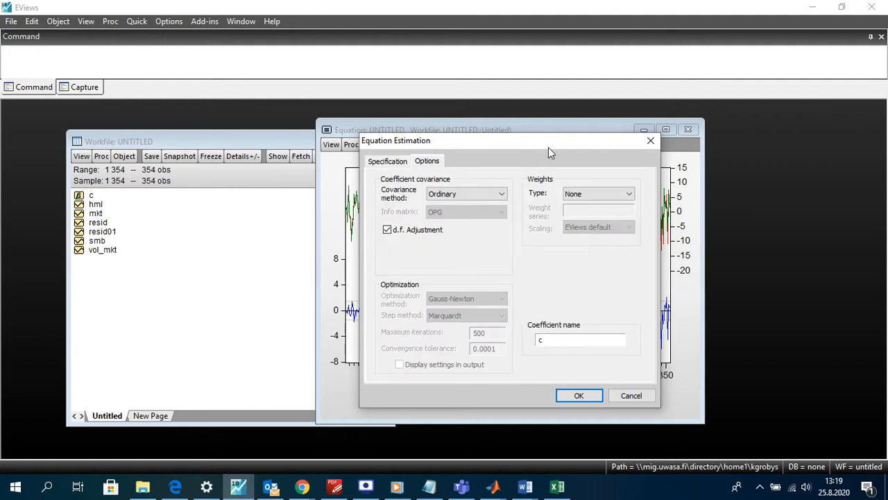
{"action": "left_click", "coordinate": [492, 196]}
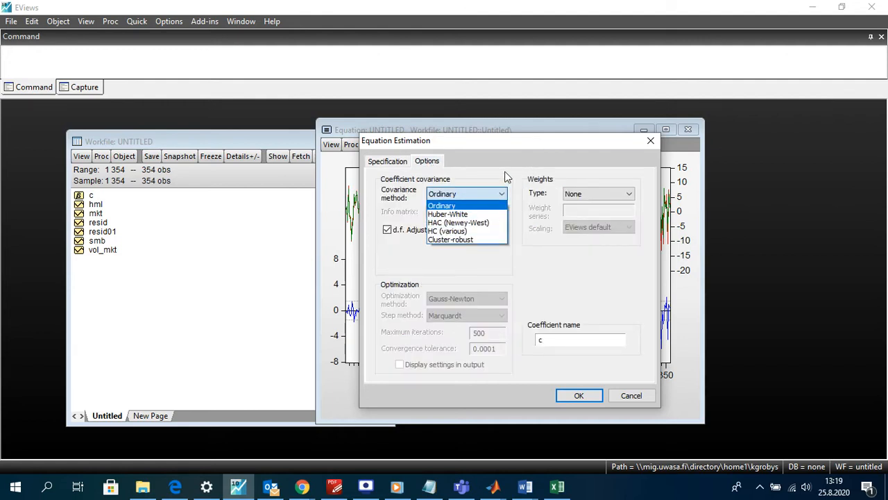
{"action": "left_click", "coordinate": [505, 176]}
{"action": "left_click", "coordinate": [503, 193]}
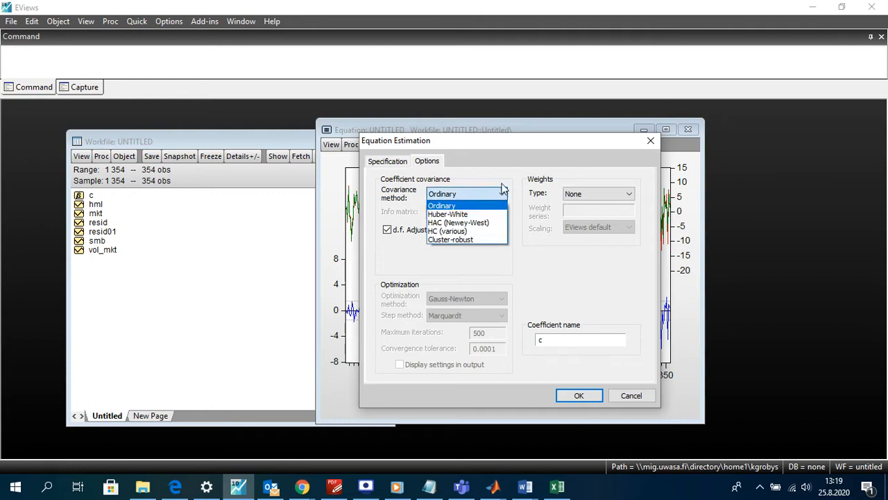
{"action": "left_click", "coordinate": [470, 223]}
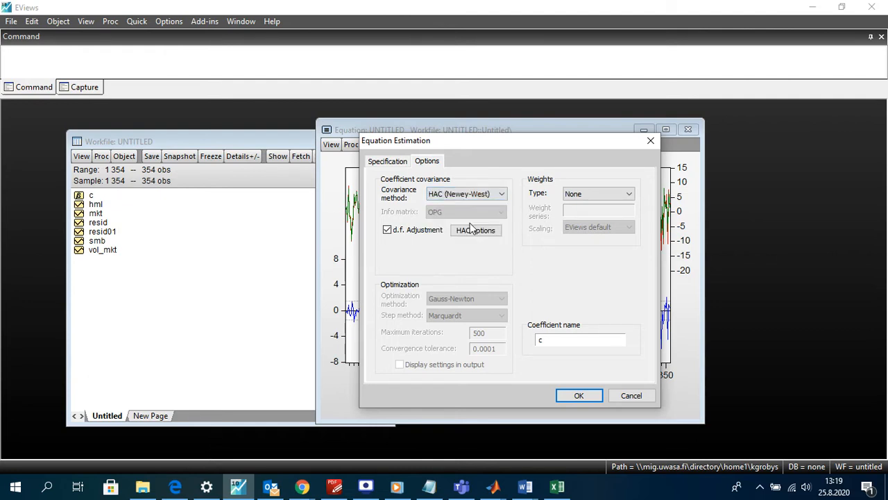
{"action": "left_click", "coordinate": [583, 399]}
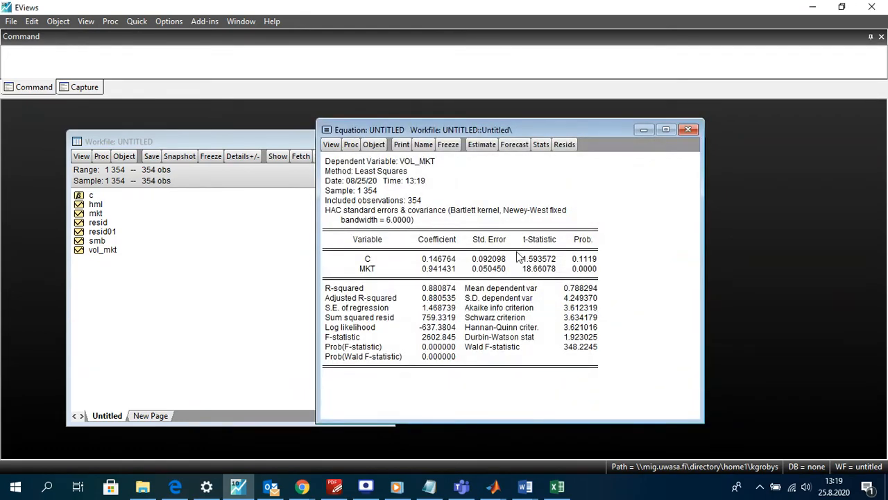
Examine the intercept's coefficient, t-statistic and p-value in the HAC regression output
{"action": "left_click", "coordinate": [589, 261]}
{"action": "left_click", "coordinate": [437, 261]}
{"action": "left_click", "coordinate": [589, 260]}
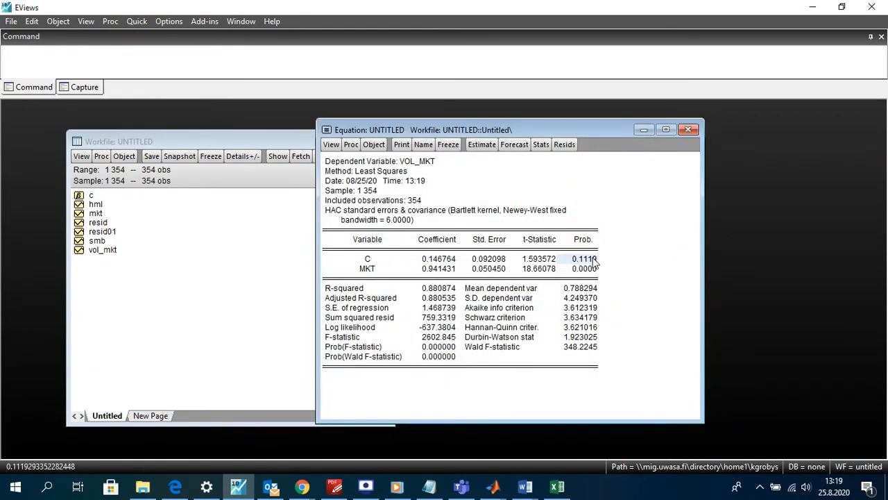
{"action": "left_click", "coordinate": [430, 261]}
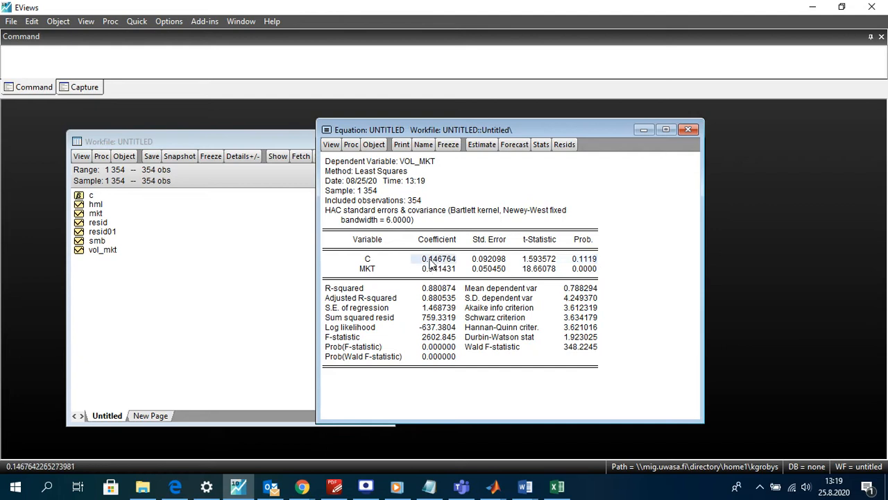
{"action": "left_click", "coordinate": [590, 260]}
{"action": "left_click_drag", "start_coordinate": [441, 261], "coordinate": [595, 253]}
{"action": "left_click", "coordinate": [591, 265]}
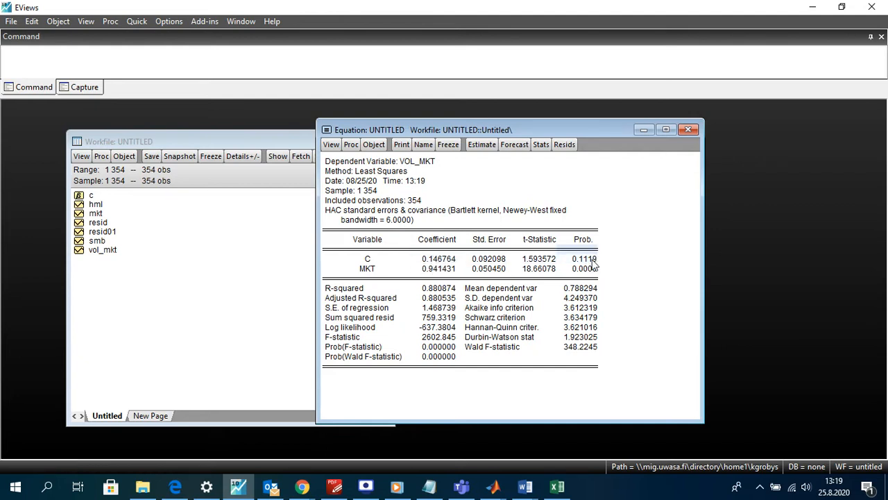
{"action": "left_click", "coordinate": [591, 260]}
{"action": "left_click_drag", "start_coordinate": [423, 260], "coordinate": [552, 270]}
{"action": "left_click", "coordinate": [587, 260]}
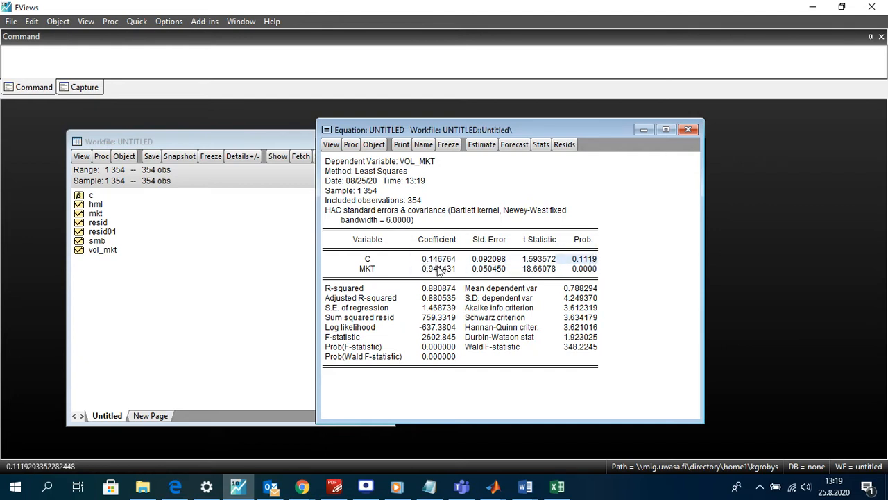
{"action": "left_click_drag", "start_coordinate": [433, 261], "coordinate": [571, 264]}
{"action": "left_click", "coordinate": [582, 262]}
{"action": "left_click", "coordinate": [541, 261]}
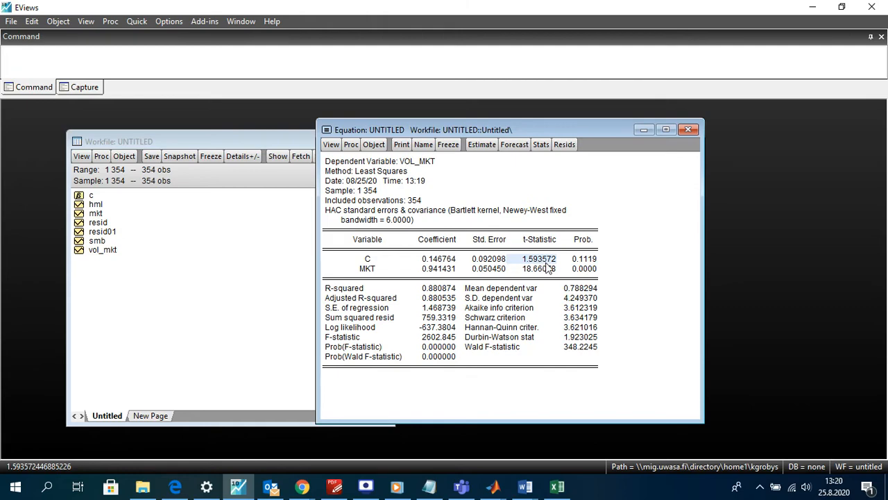
{"action": "left_click", "coordinate": [351, 145]}
{"action": "left_click", "coordinate": [391, 159]}
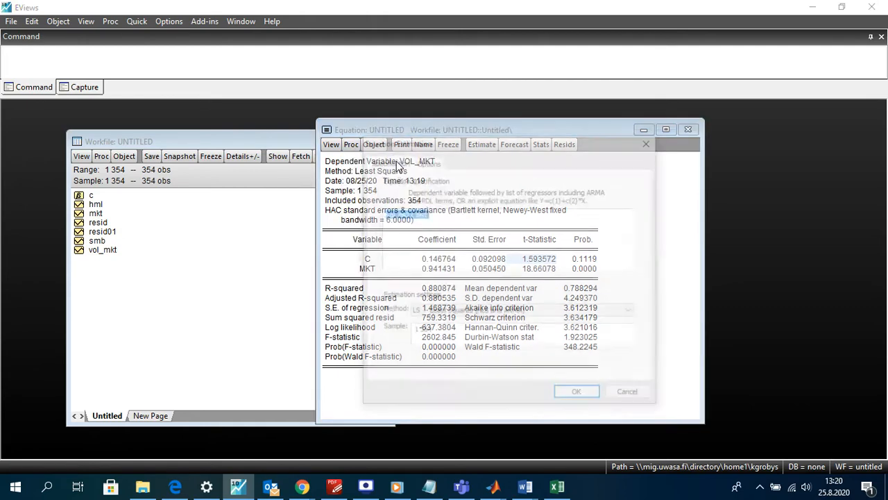
{"action": "left_click", "coordinate": [471, 236]}
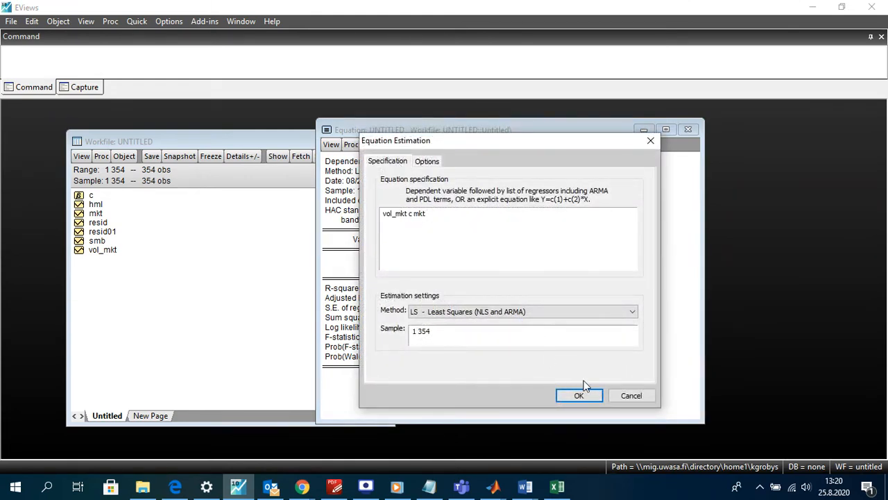
{"action": "left_click", "coordinate": [629, 396]}
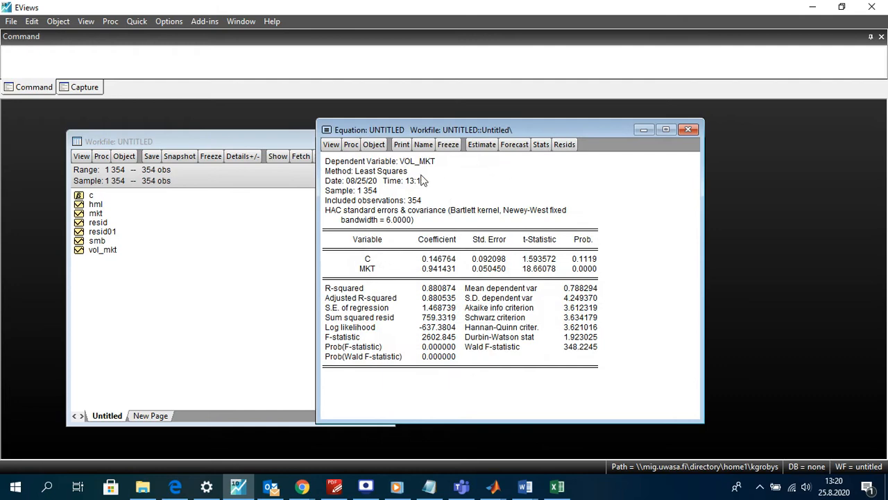
Re-estimate the vol_mkt equation with the covariance method set to Ordinary
{"action": "left_click", "coordinate": [351, 145]}
{"action": "left_click", "coordinate": [388, 159]}
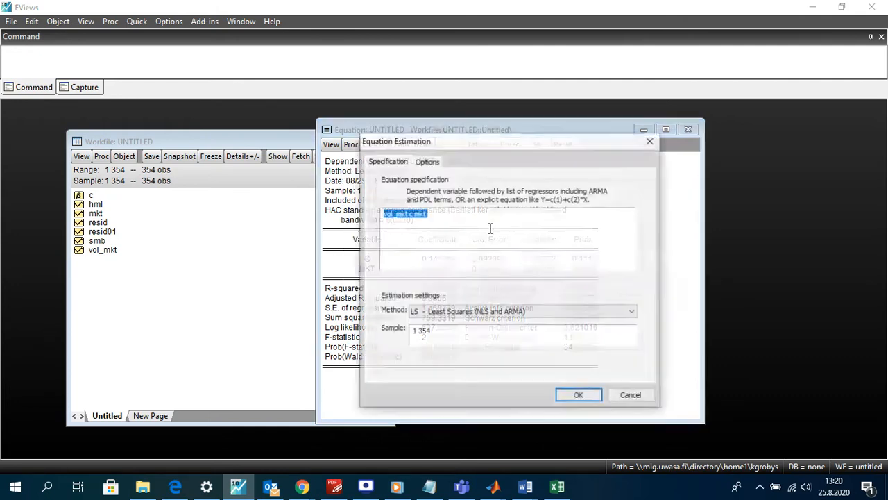
{"action": "left_click", "coordinate": [427, 161]}
{"action": "left_click", "coordinate": [502, 196]}
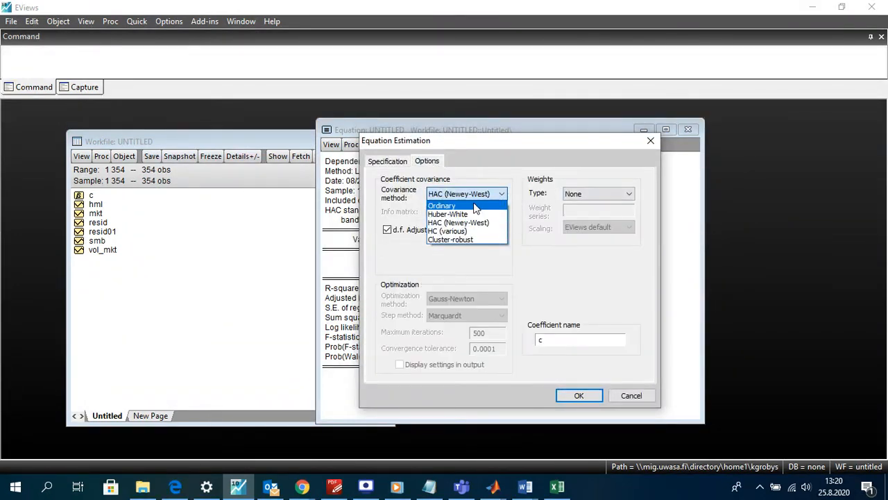
{"action": "left_click", "coordinate": [475, 207]}
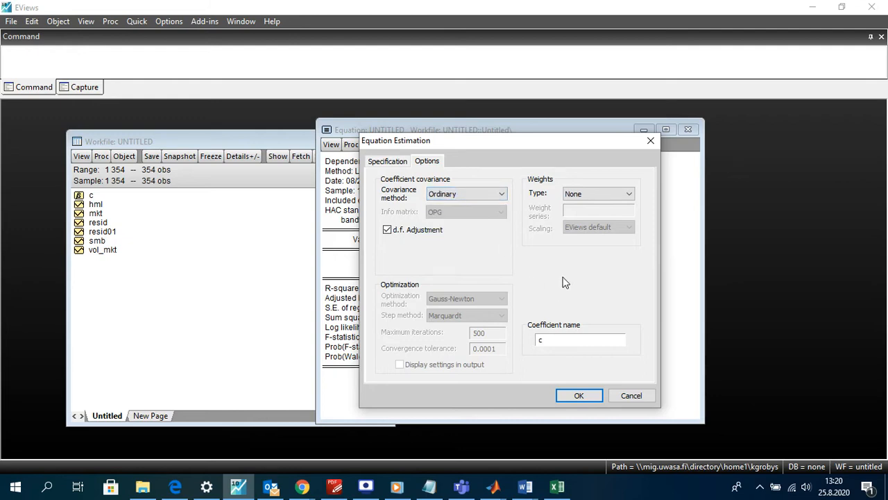
{"action": "left_click", "coordinate": [588, 395]}
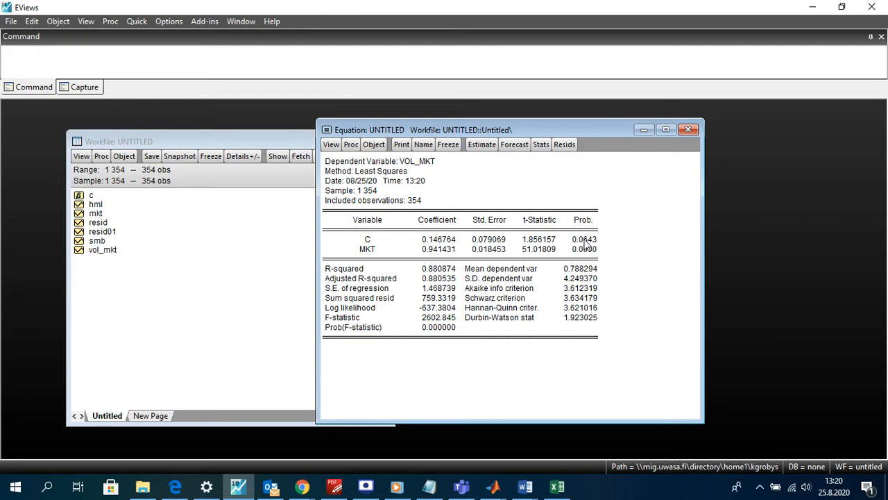
Review the intercept's coefficient and p-value, and the dependent variable, in the output with ordinary standard errors
{"action": "left_click", "coordinate": [441, 240]}
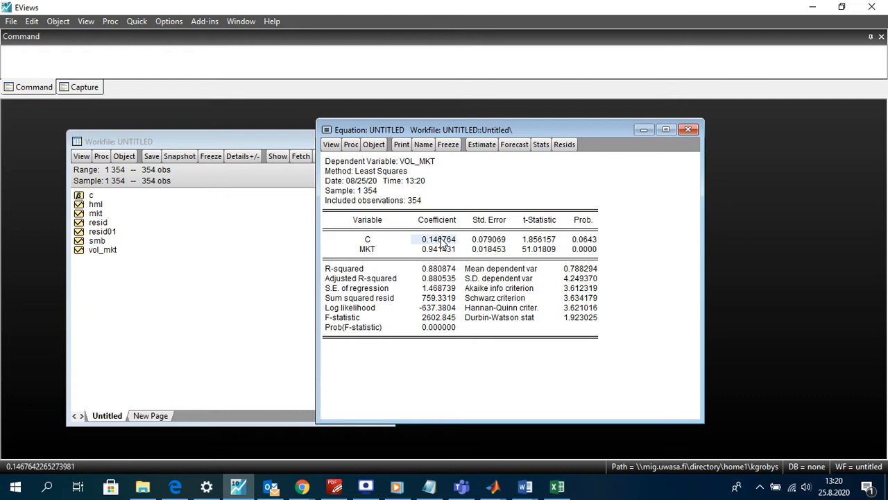
{"action": "left_click", "coordinate": [584, 239]}
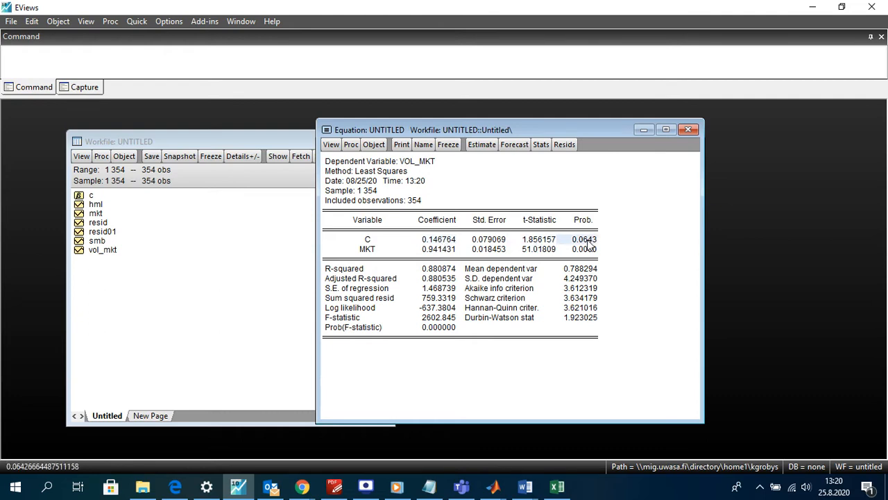
{"action": "left_click", "coordinate": [436, 240]}
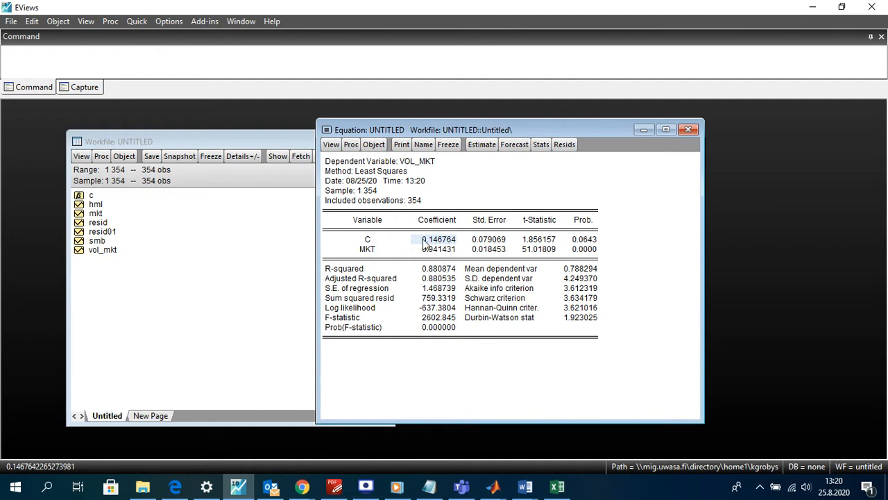
{"action": "left_click", "coordinate": [416, 161]}
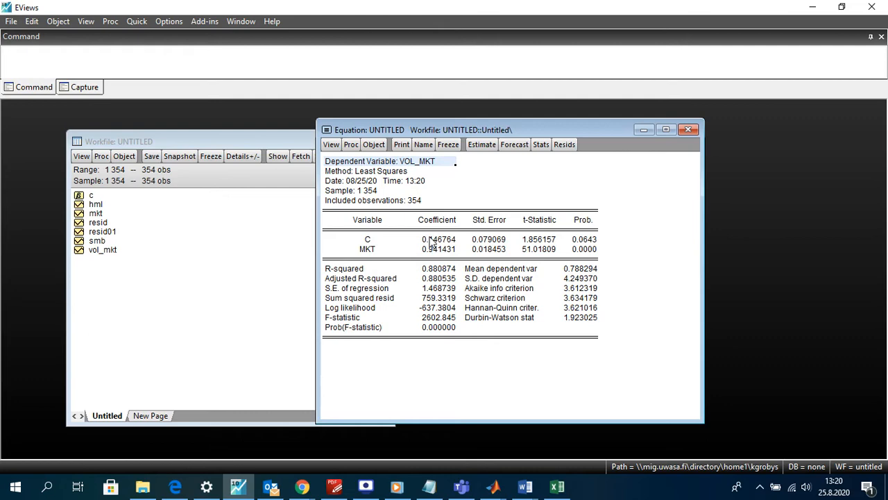
Extend the equation specification with the smb and hml factors so it reads vol_mkt c mkt smb hml
{"action": "left_click", "coordinate": [351, 144]}
{"action": "left_click", "coordinate": [488, 221]}
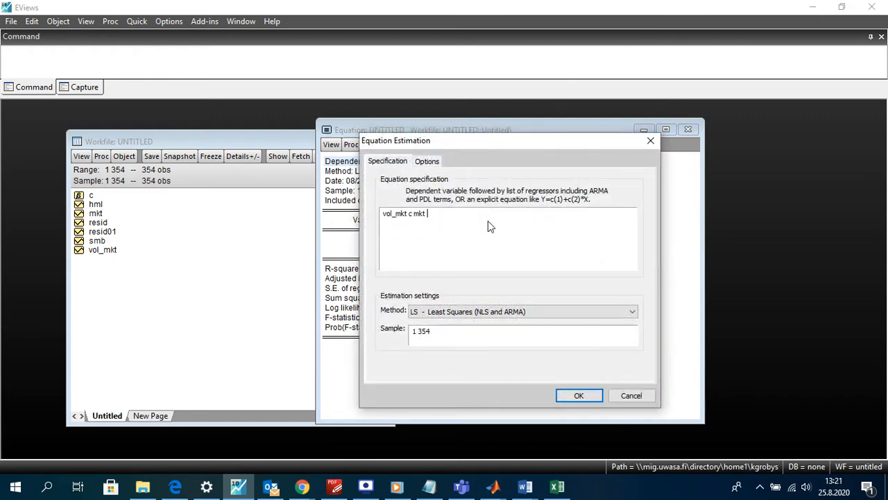
{"action": "type", "text": "smb hml"}
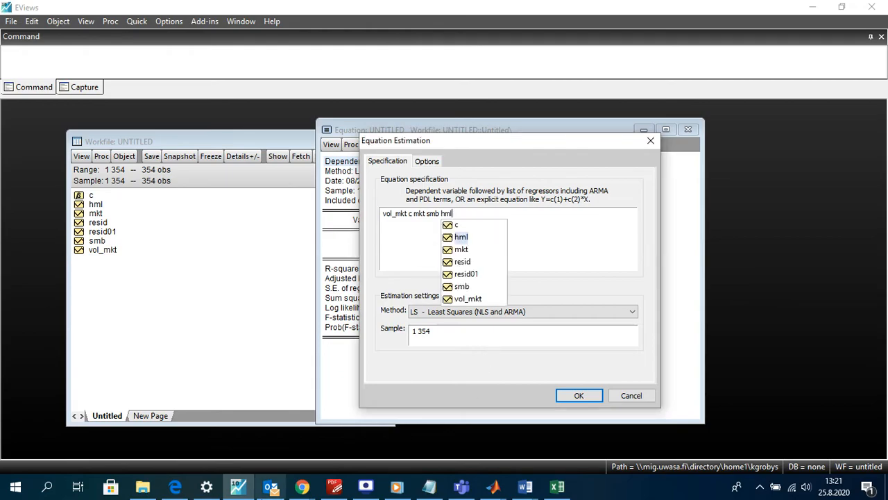
Switch to the volatility-managed portfolios paper in PDF-XChange Editor and find the Table 3 panel with Fama and French (1993) controls
{"action": "left_click", "coordinate": [333, 486]}
{"action": "scroll", "coordinate": [444, 292], "scroll_direction": "down", "scroll_amount": 4}
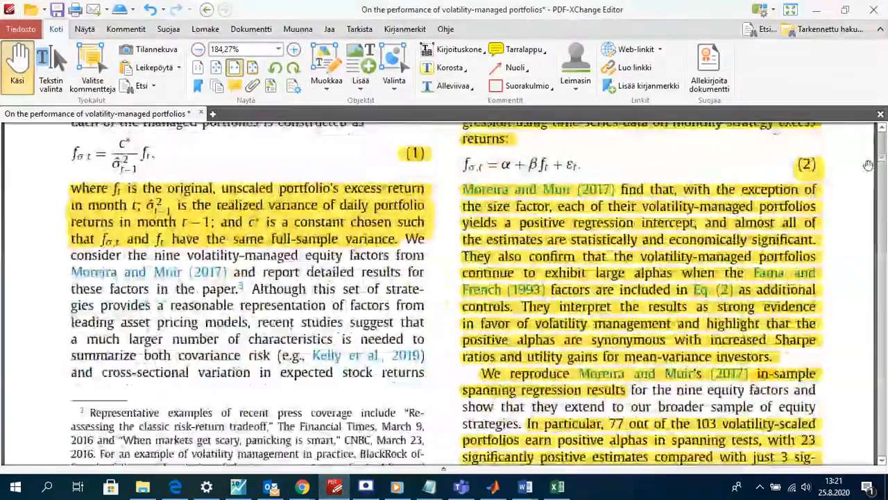
{"action": "scroll", "coordinate": [490, 305], "scroll_direction": "down", "scroll_amount": 20}
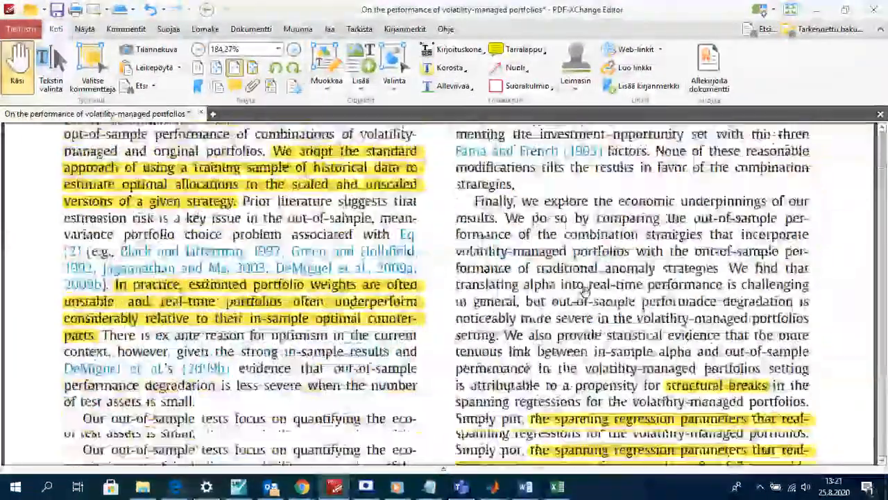
{"action": "scroll", "coordinate": [489, 303], "scroll_direction": "down", "scroll_amount": 20}
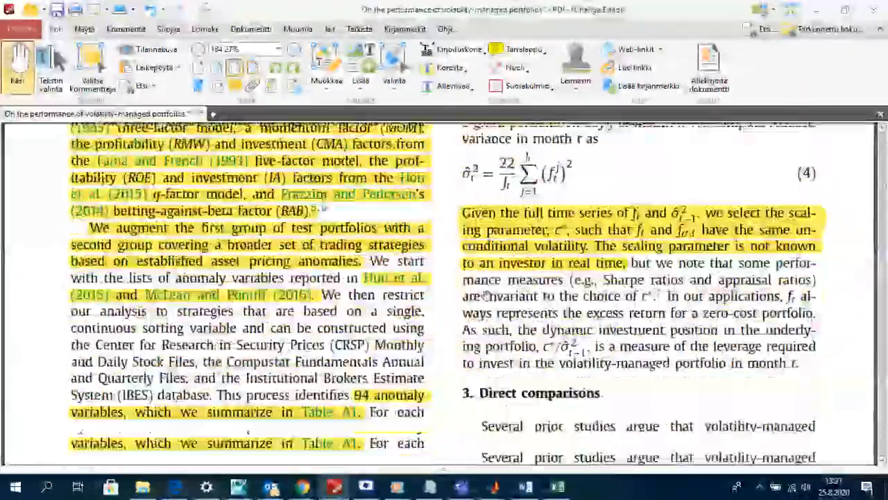
{"action": "scroll", "coordinate": [484, 300], "scroll_direction": "down", "scroll_amount": 10}
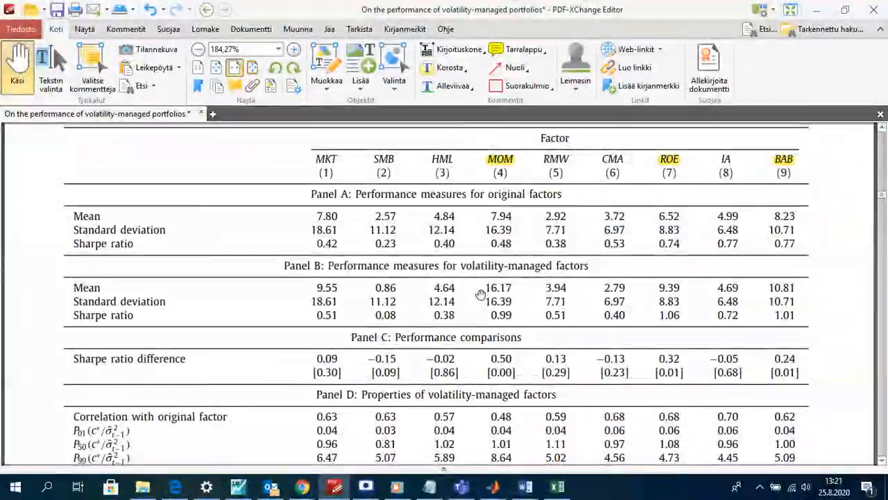
{"action": "scroll", "coordinate": [482, 306], "scroll_direction": "down", "scroll_amount": 15}
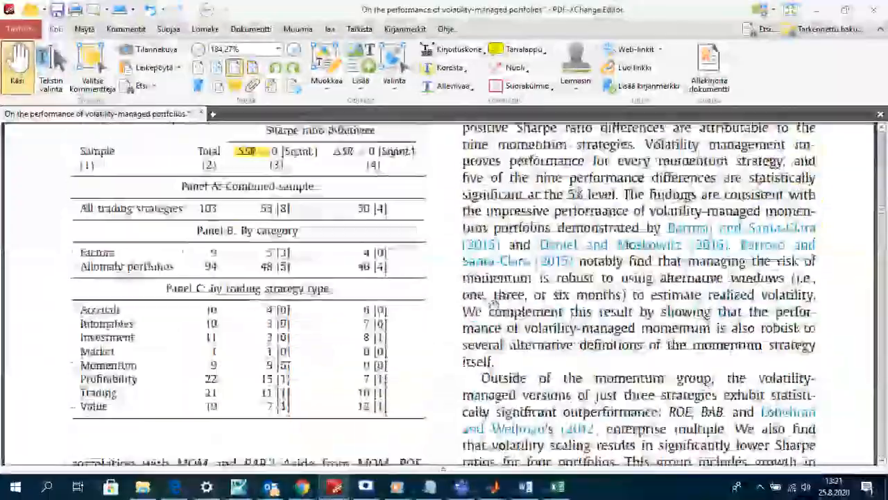
{"action": "scroll", "coordinate": [514, 297], "scroll_direction": "down", "scroll_amount": 15}
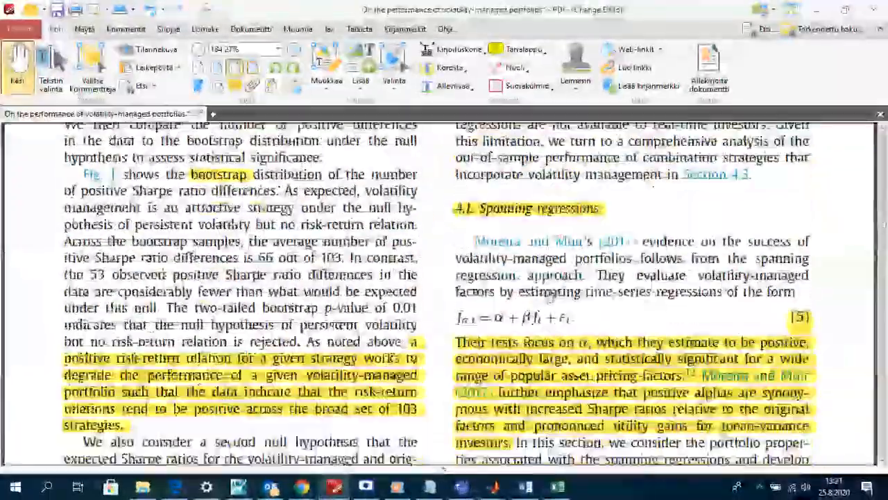
{"action": "scroll", "coordinate": [555, 299], "scroll_direction": "down", "scroll_amount": 15}
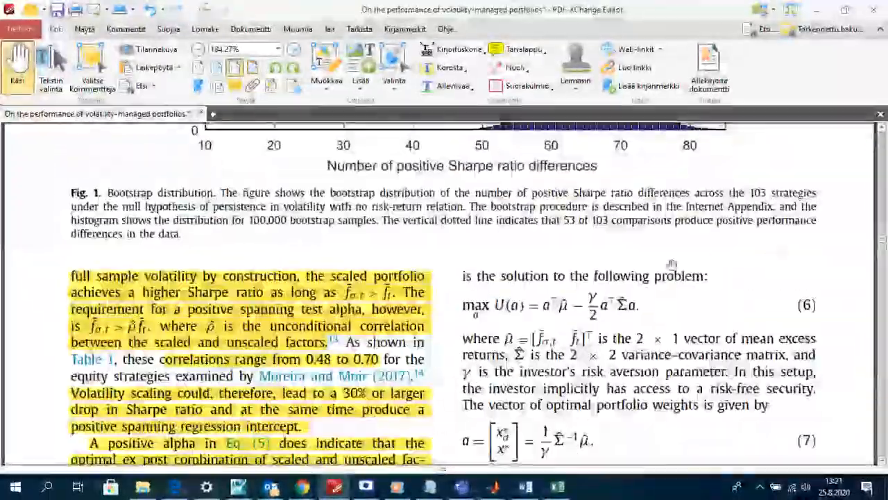
{"action": "scroll", "coordinate": [675, 286], "scroll_direction": "down", "scroll_amount": 10}
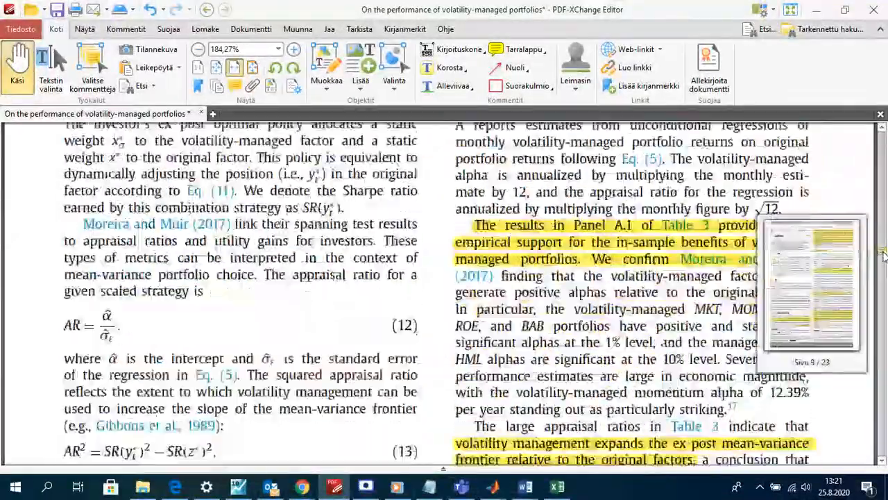
{"action": "left_click_drag", "start_coordinate": [883, 255], "coordinate": [883, 262]}
{"action": "scroll", "coordinate": [575, 326], "scroll_direction": "down", "scroll_amount": 6}
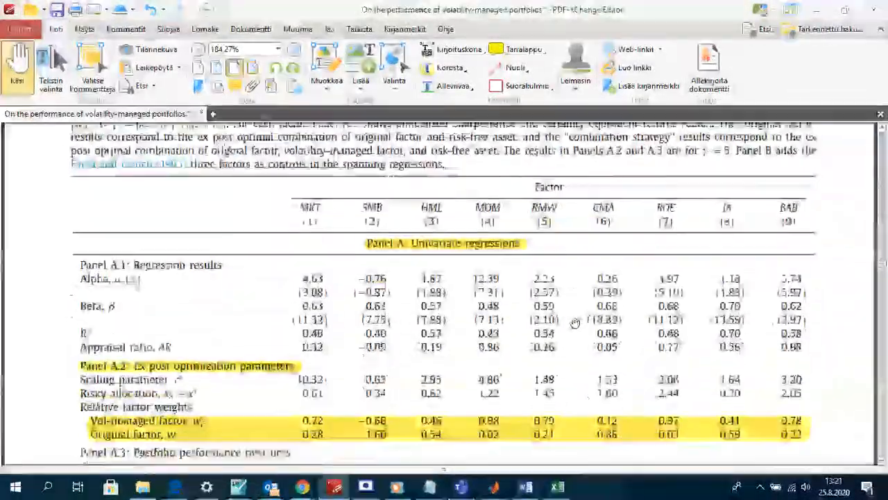
{"action": "scroll", "coordinate": [540, 334], "scroll_direction": "down", "scroll_amount": 3}
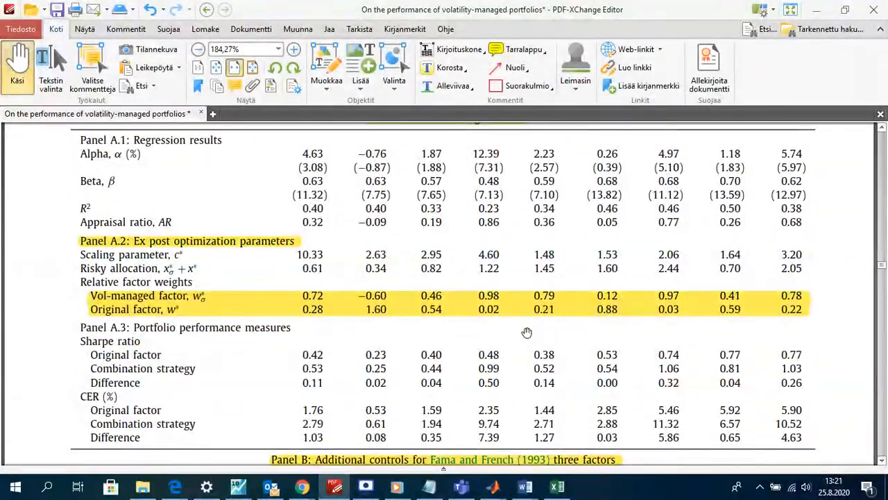
{"action": "scroll", "coordinate": [528, 331], "scroll_direction": "down", "scroll_amount": 5}
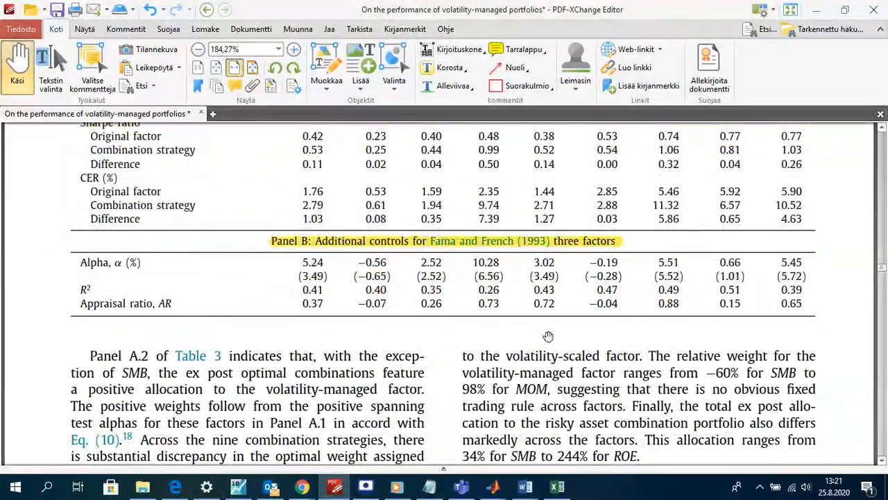
Compare the Panel A univariate regression alphas with the Panel B alphas controlling for the Fama and French three factors
{"action": "scroll", "coordinate": [245, 329], "scroll_direction": "up", "scroll_amount": 11}
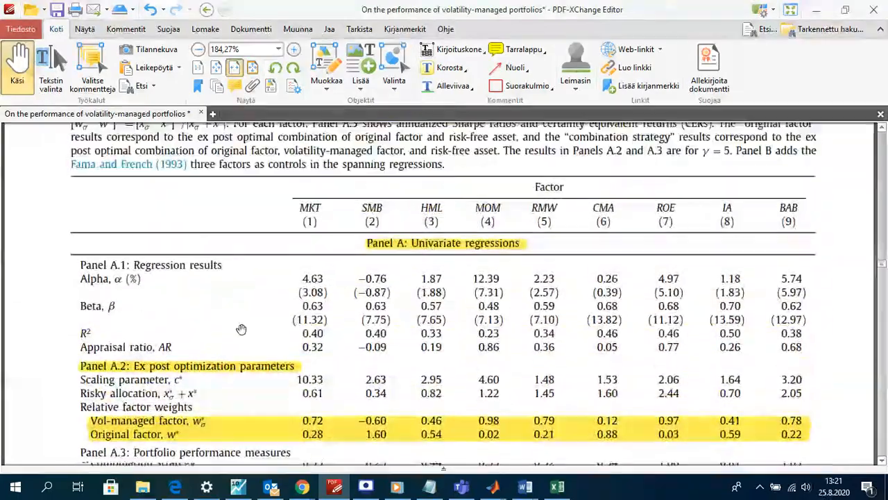
{"action": "scroll", "coordinate": [244, 326], "scroll_direction": "down", "scroll_amount": 6}
{"action": "scroll", "coordinate": [244, 326], "scroll_direction": "down", "scroll_amount": 5}
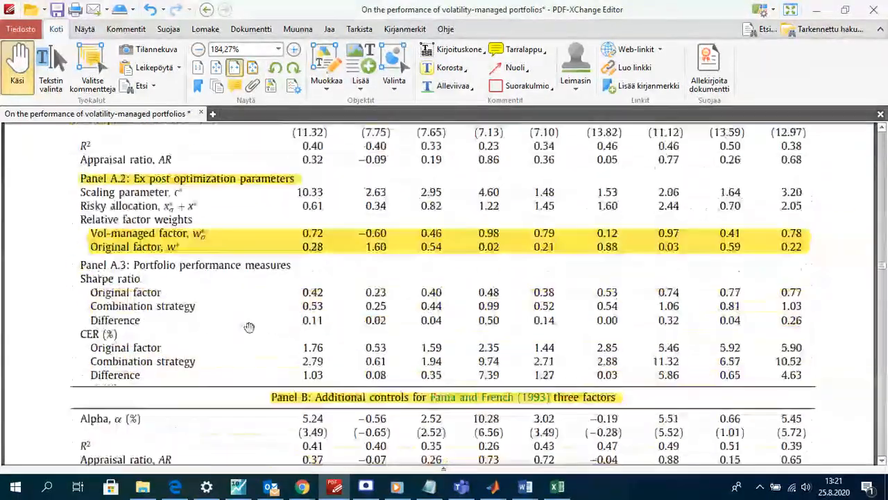
{"action": "scroll", "coordinate": [174, 373], "scroll_direction": "down", "scroll_amount": 1}
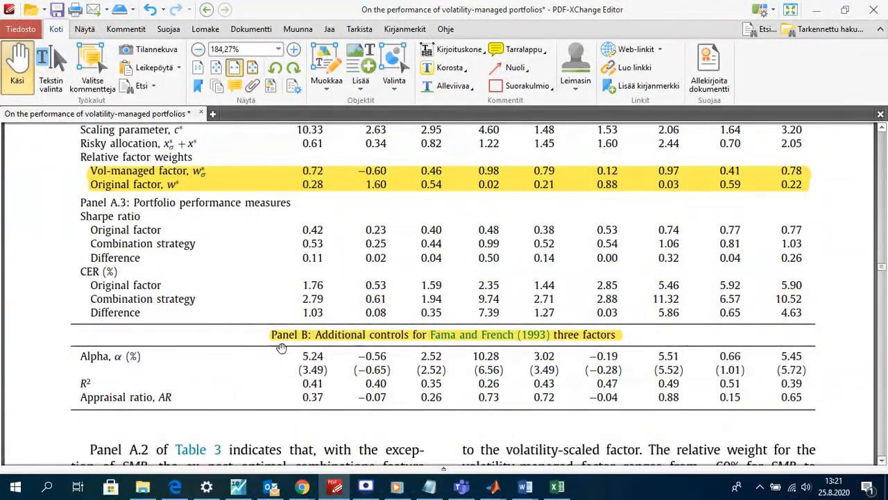
{"action": "scroll", "coordinate": [326, 347], "scroll_direction": "up", "scroll_amount": 3}
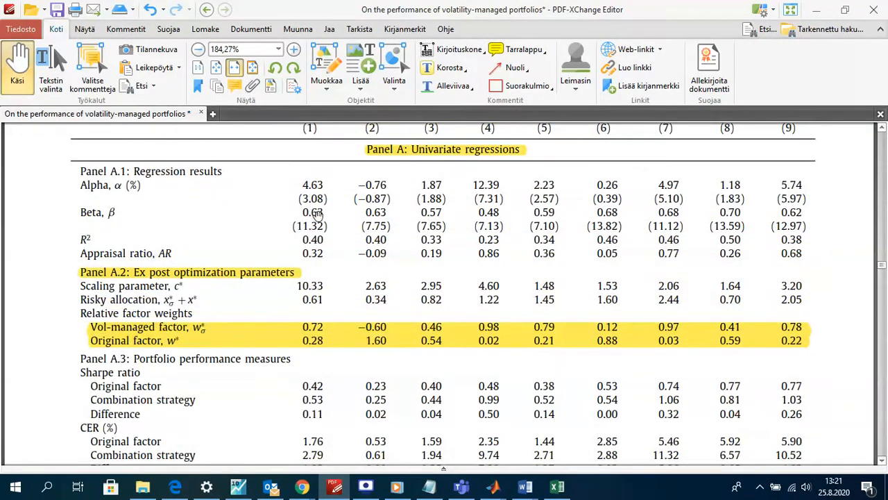
{"action": "scroll", "coordinate": [310, 194], "scroll_direction": "up", "scroll_amount": 1}
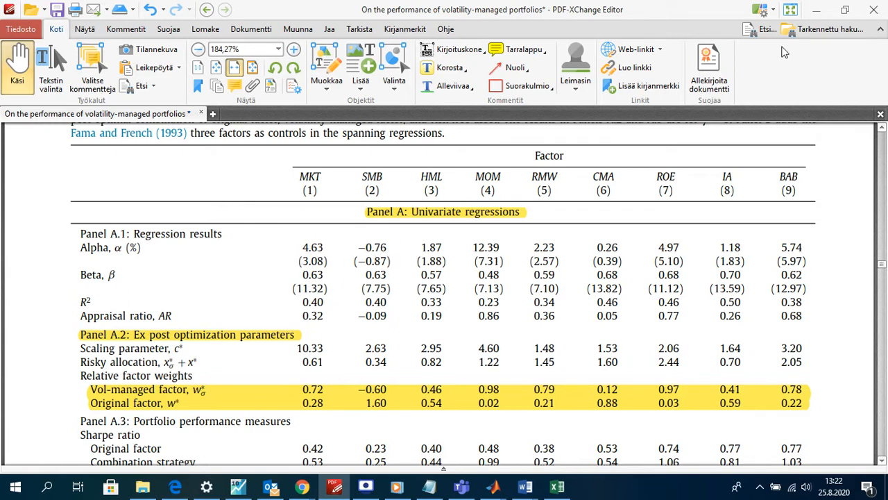
Return to EViews and estimate the least squares equation vol_mkt c mkt smb hml over the sample 1 354
{"action": "left_click", "coordinate": [815, 10]}
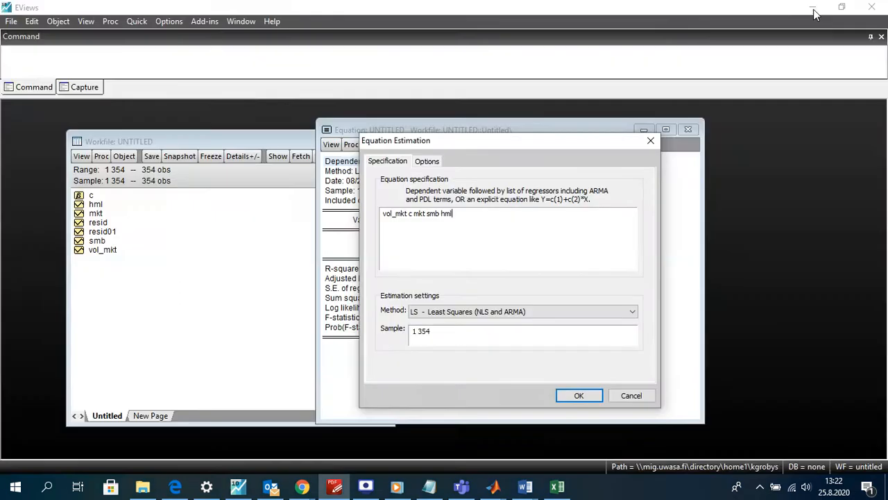
{"action": "left_click", "coordinate": [463, 214]}
{"action": "left_click_drag", "start_coordinate": [434, 213], "coordinate": [469, 213]}
{"action": "left_click", "coordinate": [448, 216]}
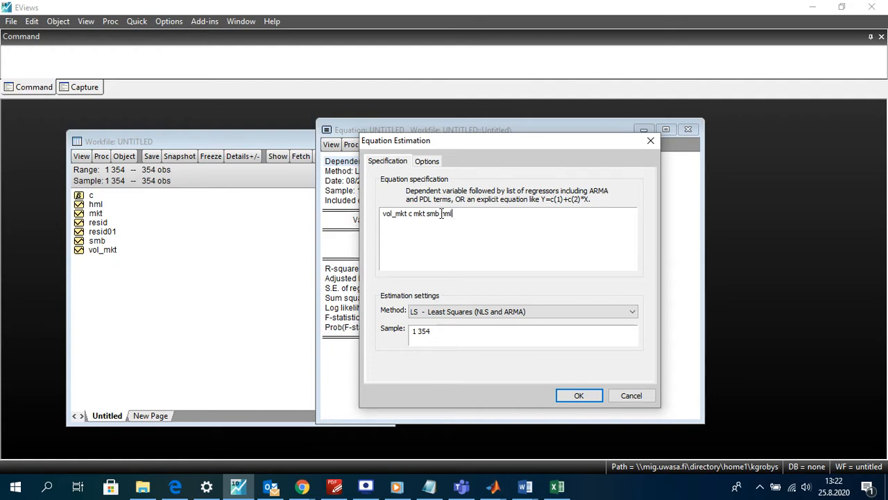
{"action": "left_click_drag", "start_coordinate": [428, 213], "coordinate": [456, 214]}
{"action": "left_click", "coordinate": [463, 215]}
{"action": "left_click", "coordinate": [589, 396]}
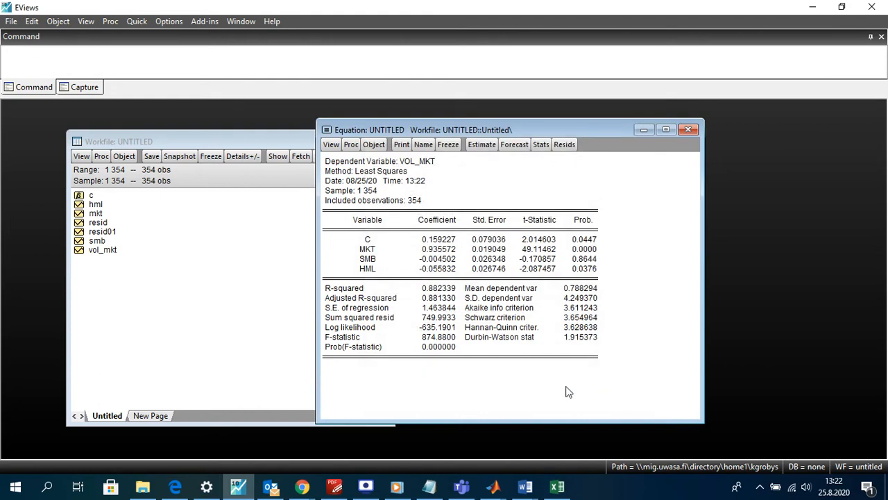
Examine the intercept's t-statistic and coefficient in the regression output with the smb and hml controls
{"action": "left_click_drag", "start_coordinate": [491, 134], "coordinate": [441, 130]}
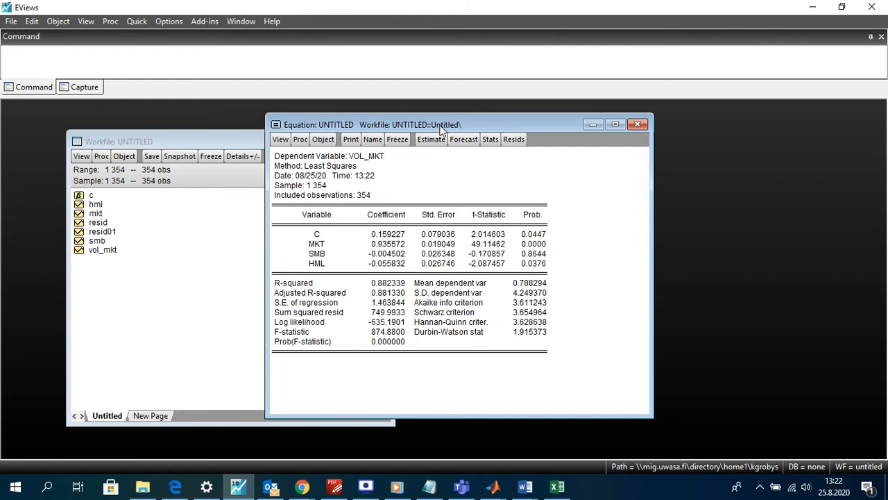
{"action": "left_click", "coordinate": [478, 236]}
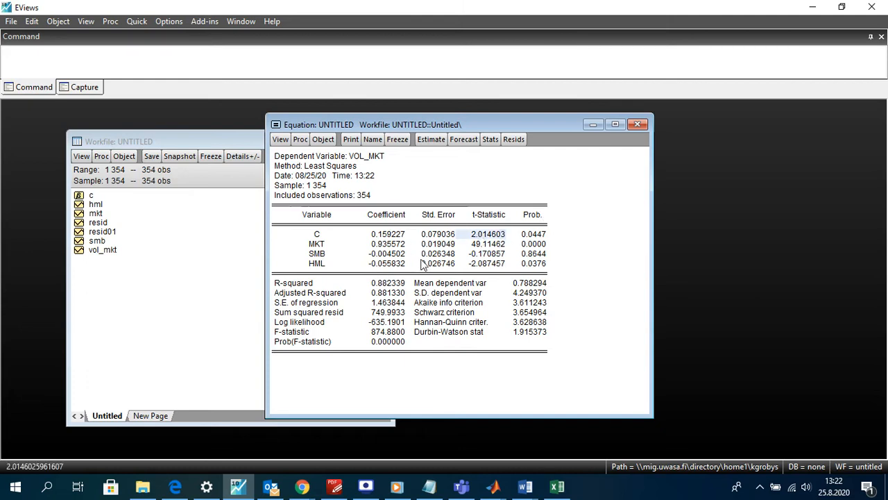
{"action": "left_click", "coordinate": [388, 236]}
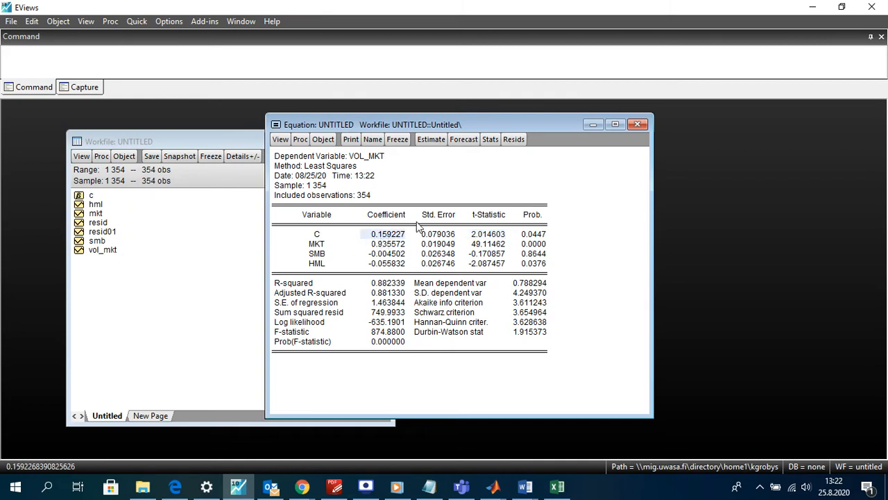
Review the MKT, SMB and HML factor rows and their coefficients alongside the intercept estimate
{"action": "left_click_drag", "start_coordinate": [387, 245], "coordinate": [383, 263]}
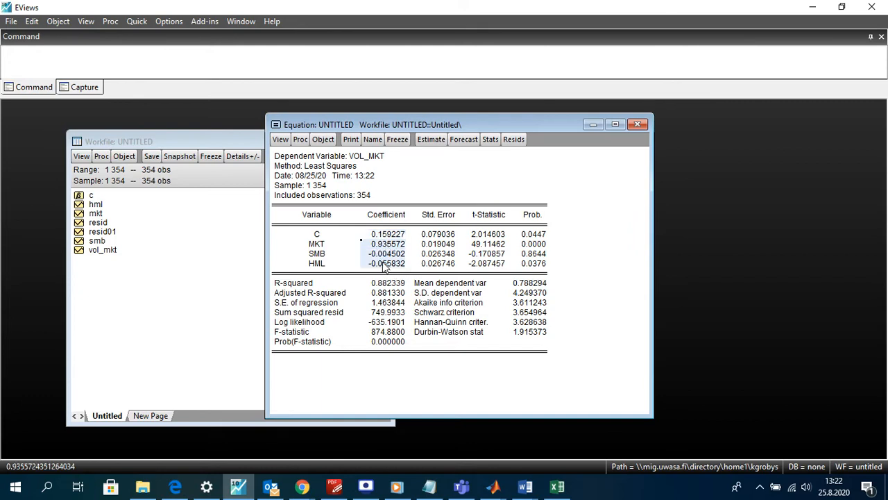
{"action": "left_click", "coordinate": [383, 264]}
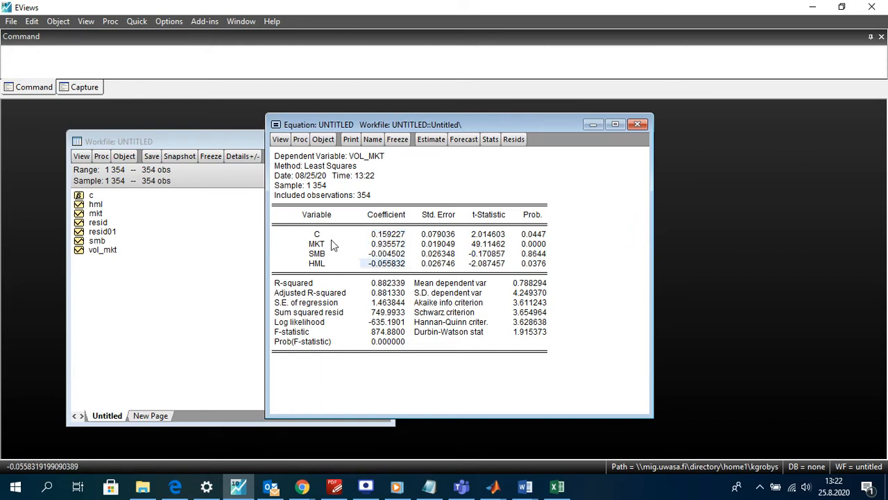
{"action": "left_click", "coordinate": [330, 240]}
{"action": "left_click", "coordinate": [319, 252]}
{"action": "left_click", "coordinate": [323, 261]}
{"action": "left_click", "coordinate": [391, 233]}
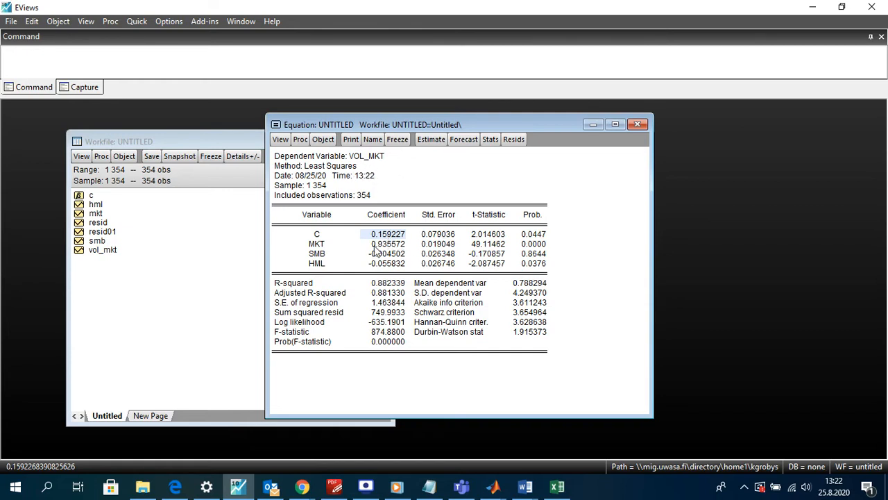
{"action": "left_click_drag", "start_coordinate": [304, 245], "coordinate": [398, 264]}
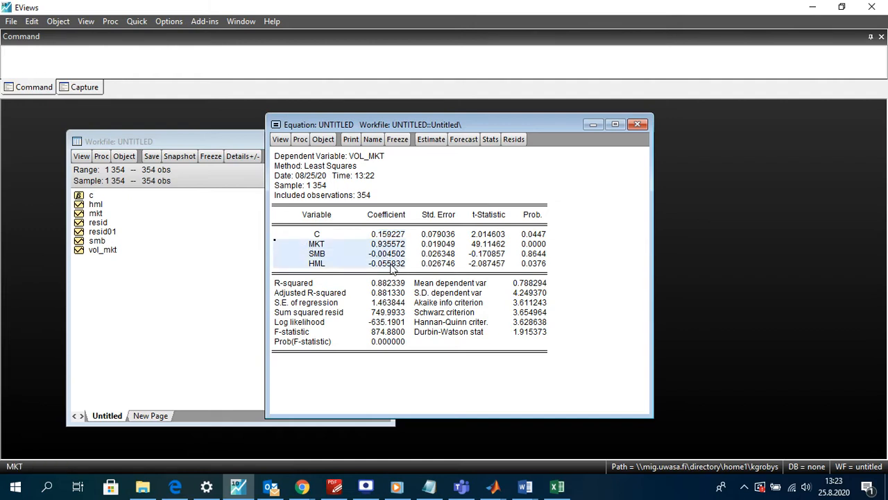
{"action": "left_click", "coordinate": [387, 264]}
{"action": "left_click_drag", "start_coordinate": [317, 245], "coordinate": [395, 264]}
{"action": "left_click", "coordinate": [390, 264]}
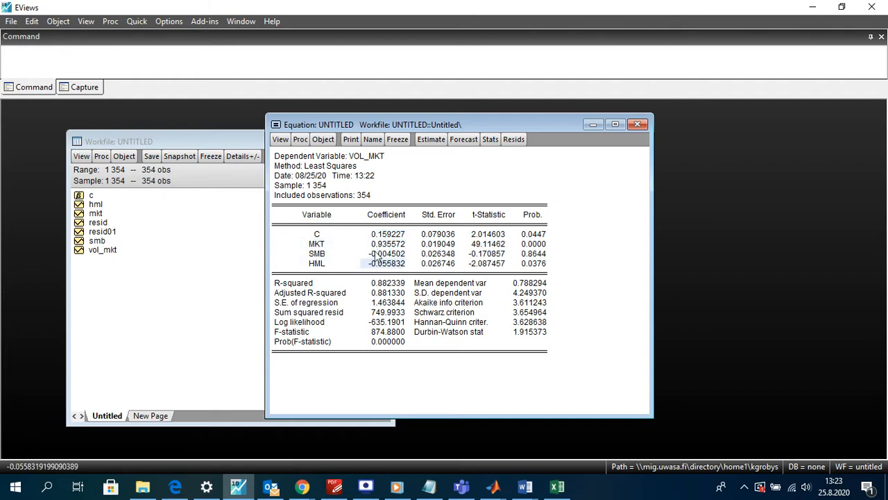
Check the intercept's t-statistic, coefficient and p-value in the three-factor output, along with the dependent variable
{"action": "left_click", "coordinate": [488, 236]}
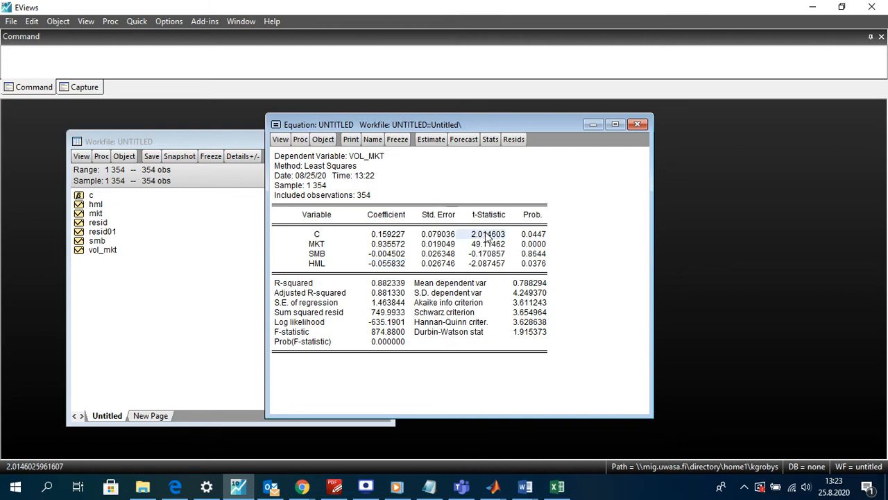
{"action": "left_click", "coordinate": [390, 236]}
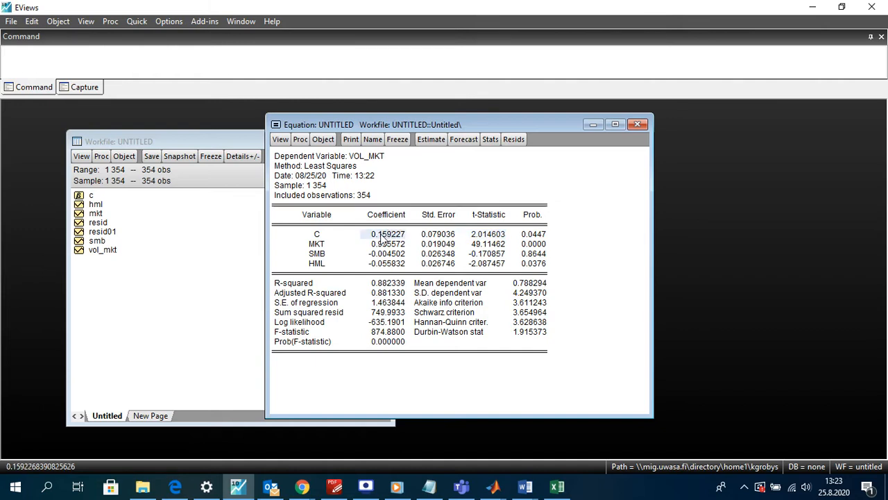
{"action": "left_click", "coordinate": [540, 238]}
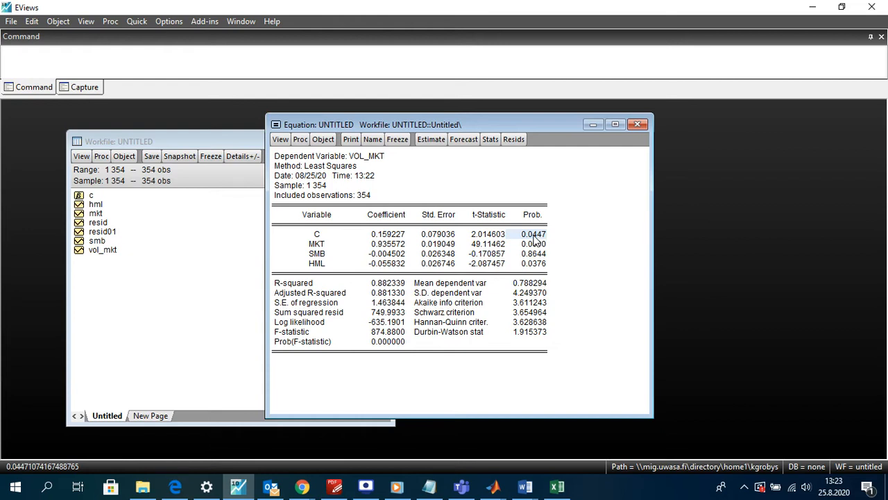
{"action": "left_click", "coordinate": [486, 236]}
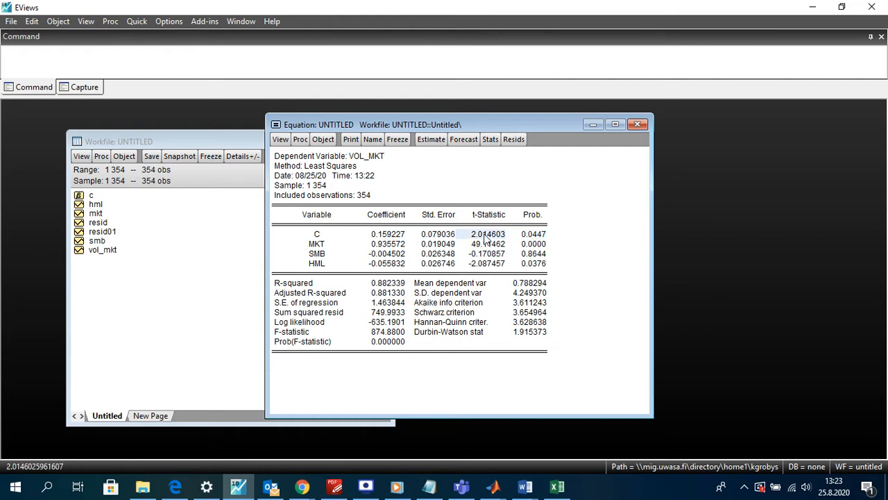
{"action": "left_click", "coordinate": [398, 237]}
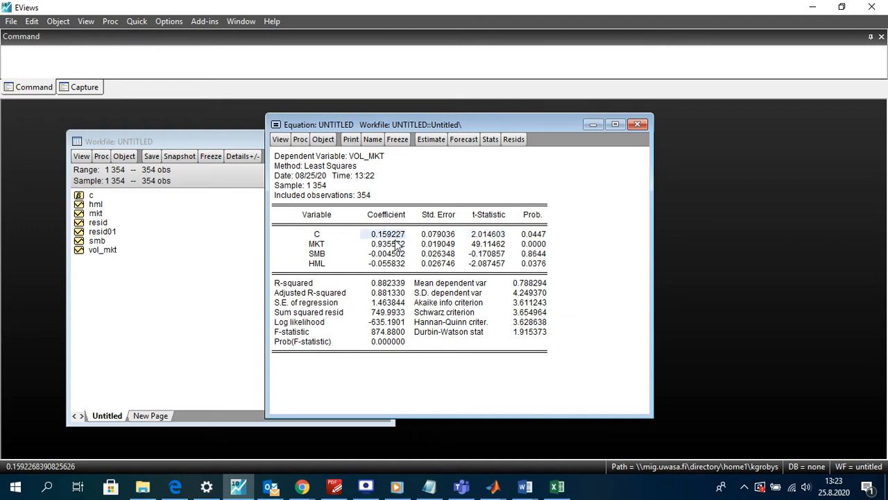
{"action": "left_click", "coordinate": [454, 237]}
{"action": "left_click", "coordinate": [515, 236]}
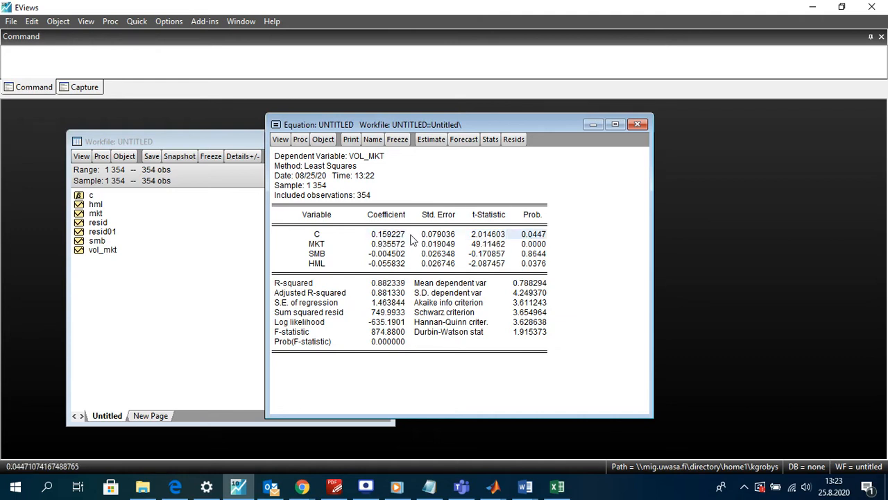
{"action": "left_click", "coordinate": [380, 237]}
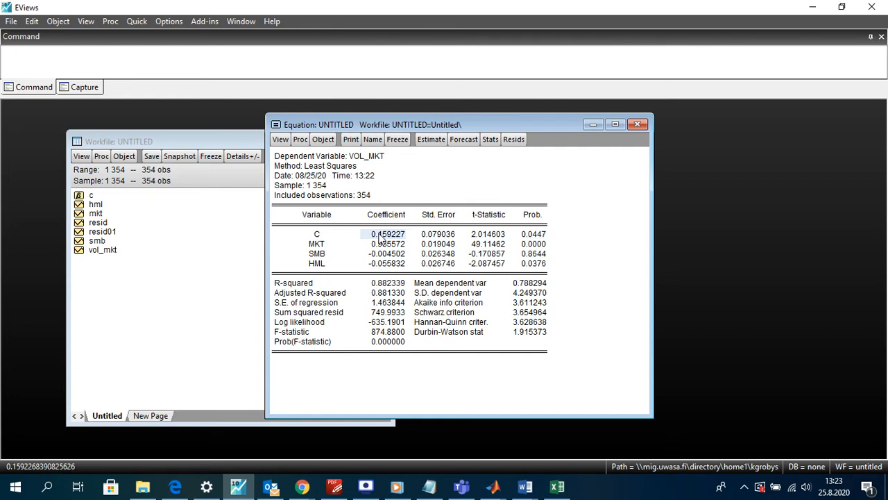
{"action": "left_click", "coordinate": [364, 158]}
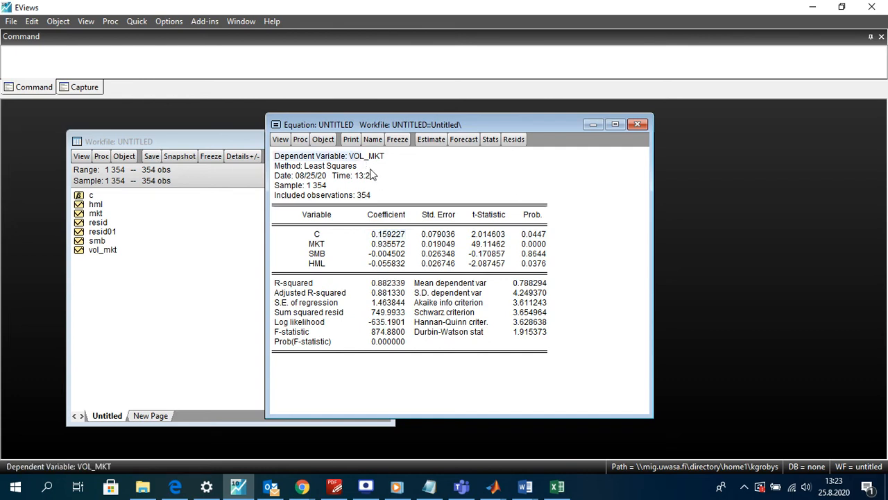
Review the intercept's coefficient against the MKT, SMB and HML regressors and the dependent variable in the equation output
{"action": "left_click", "coordinate": [390, 237]}
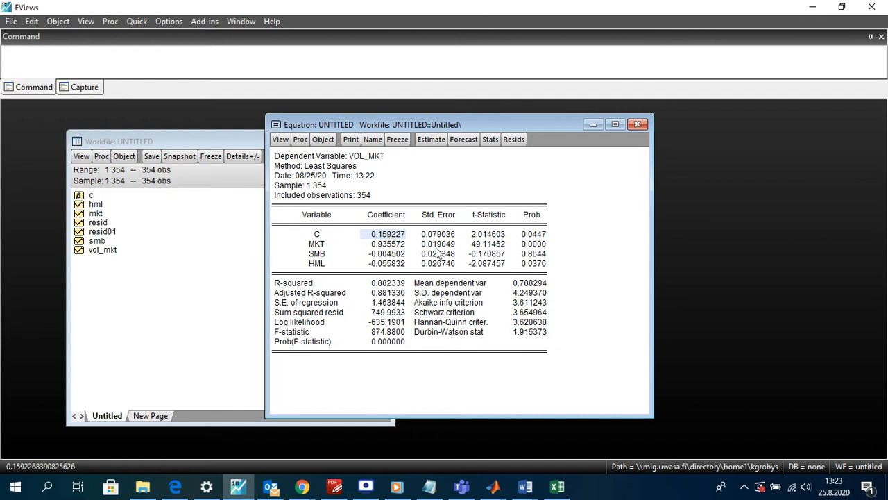
{"action": "left_click_drag", "start_coordinate": [394, 243], "coordinate": [397, 270]}
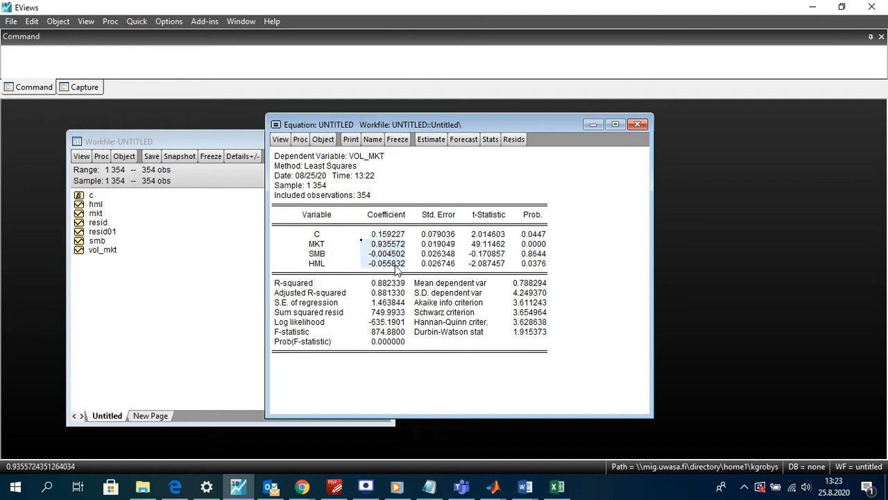
{"action": "left_click_drag", "start_coordinate": [315, 243], "coordinate": [400, 264]}
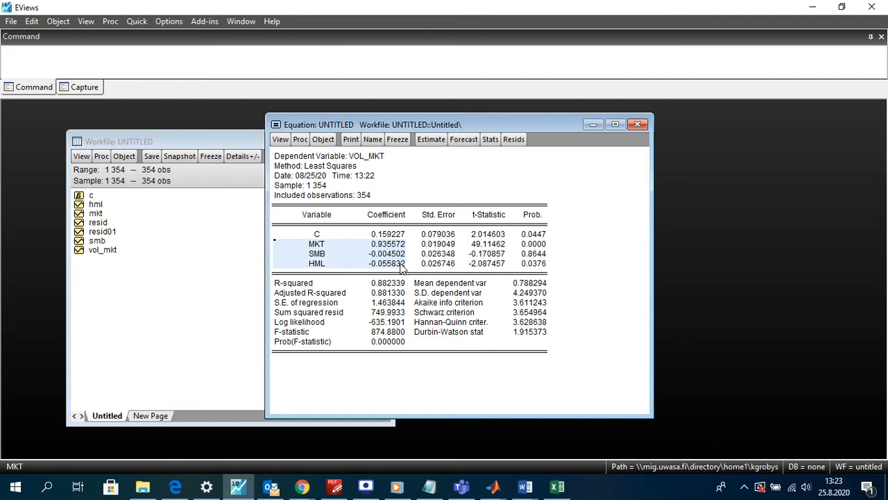
{"action": "left_click", "coordinate": [328, 256]}
{"action": "left_click_drag", "start_coordinate": [318, 247], "coordinate": [316, 266]}
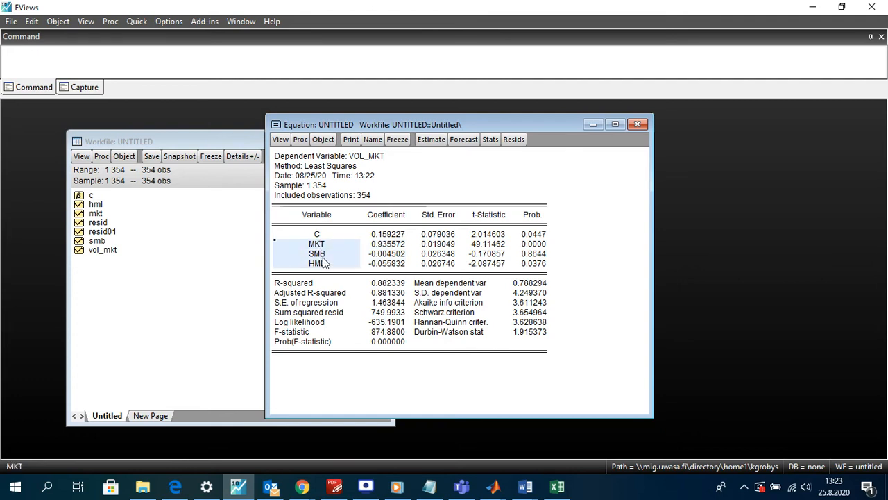
{"action": "left_click", "coordinate": [364, 158]}
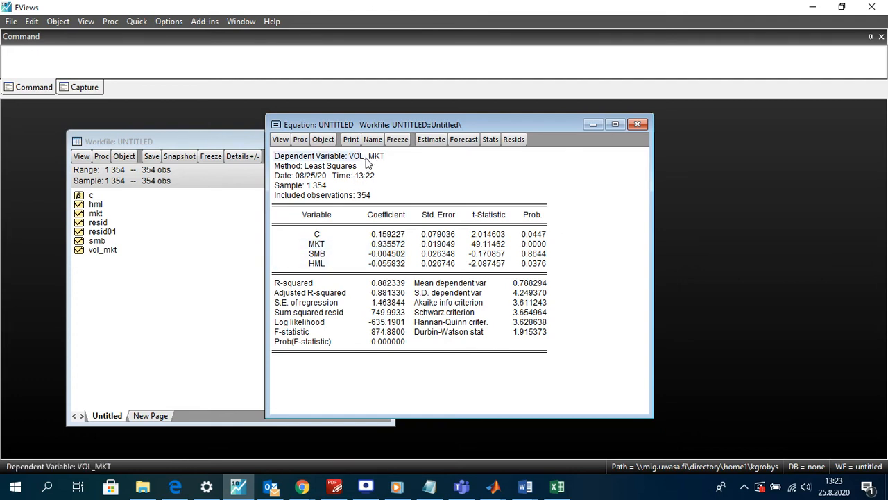
{"action": "left_click_drag", "start_coordinate": [324, 245], "coordinate": [328, 269]}
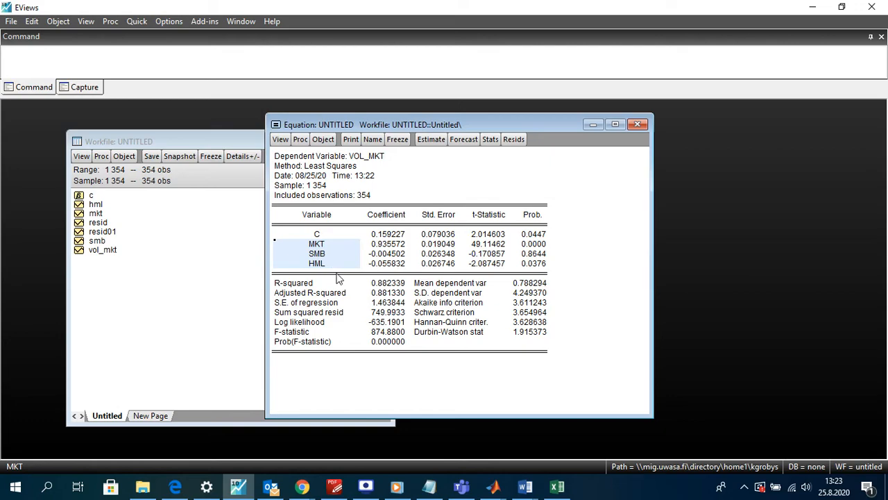
Compare the intercept estimate in EViews with the alphas in the paper's Panel B, which adds the Fama and French three-factor controls
{"action": "left_click", "coordinate": [334, 486]}
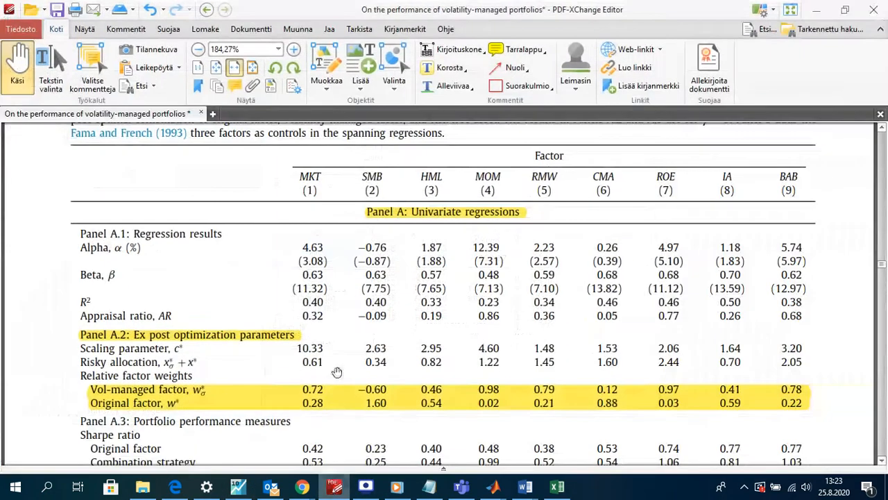
{"action": "scroll", "coordinate": [331, 319], "scroll_direction": "down", "scroll_amount": 5}
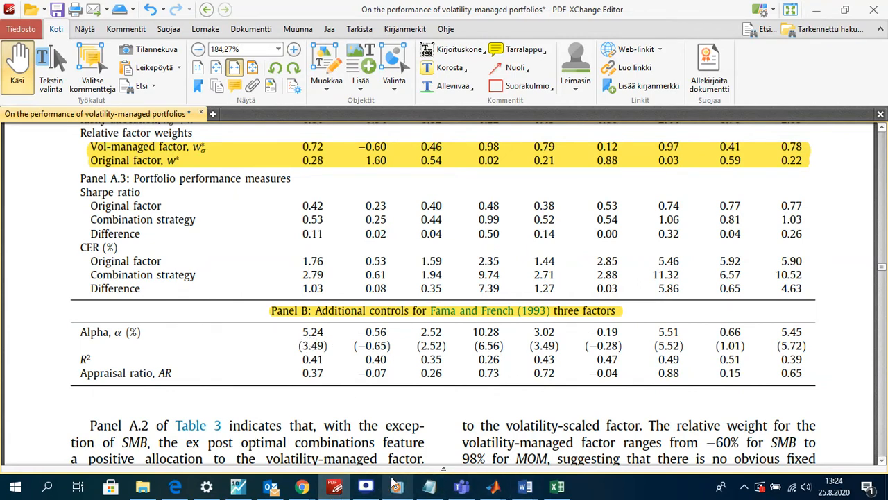
{"action": "left_click", "coordinate": [238, 485]}
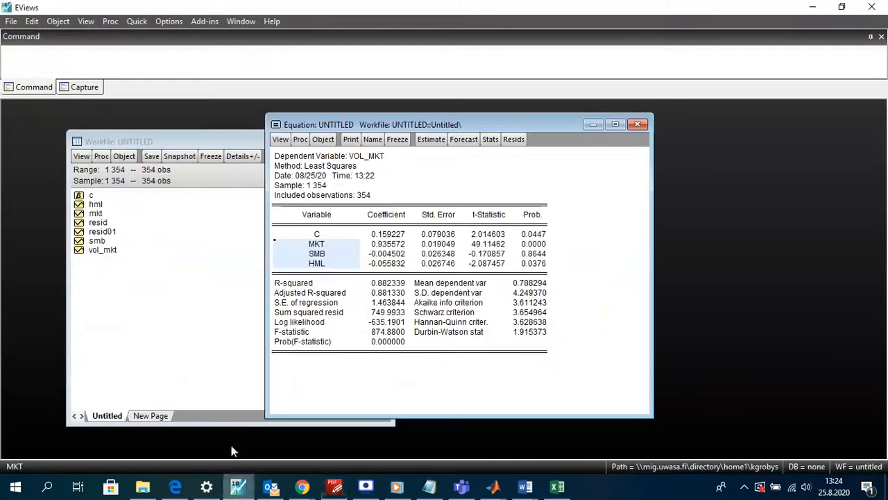
{"action": "left_click", "coordinate": [391, 235]}
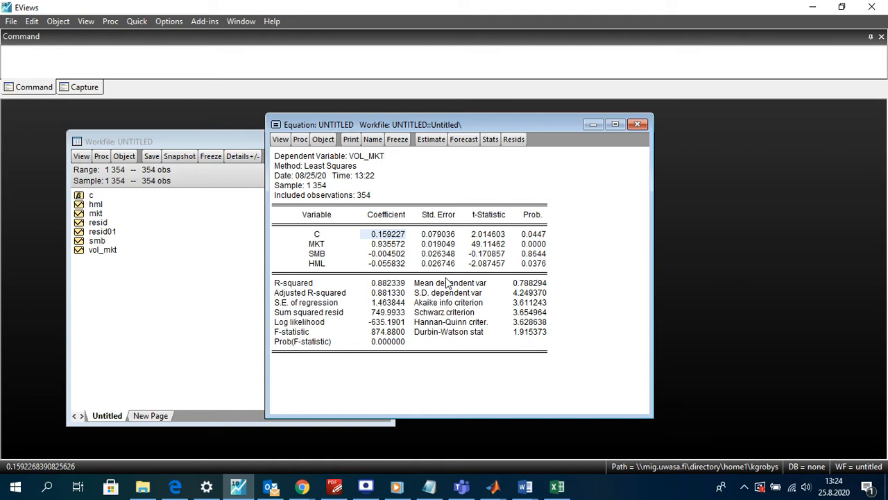
{"action": "left_click", "coordinate": [339, 484]}
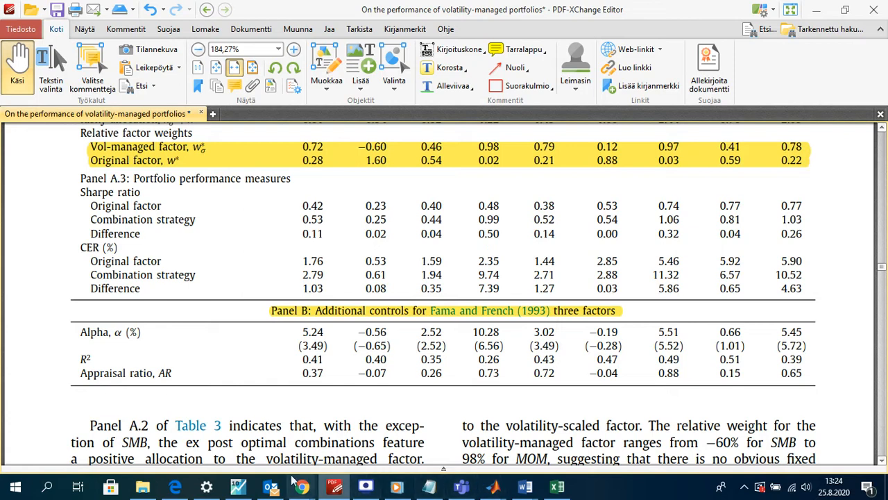
{"action": "left_click", "coordinate": [238, 486]}
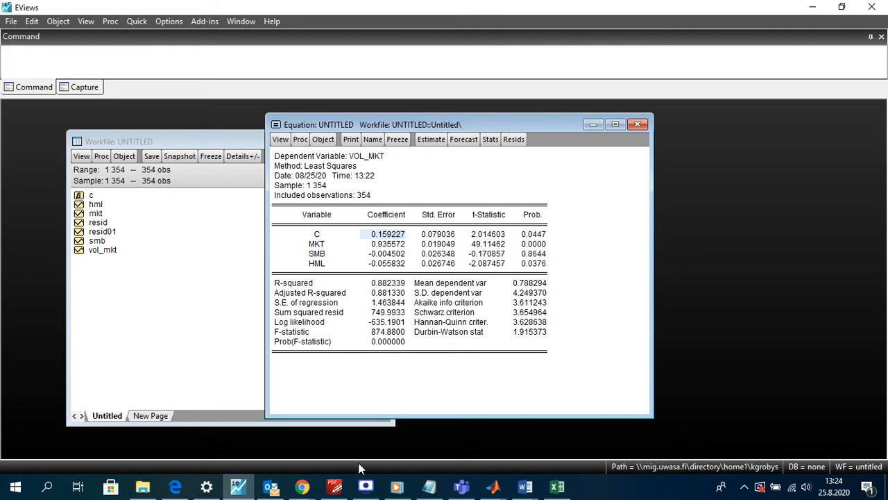
{"action": "left_click", "coordinate": [334, 486]}
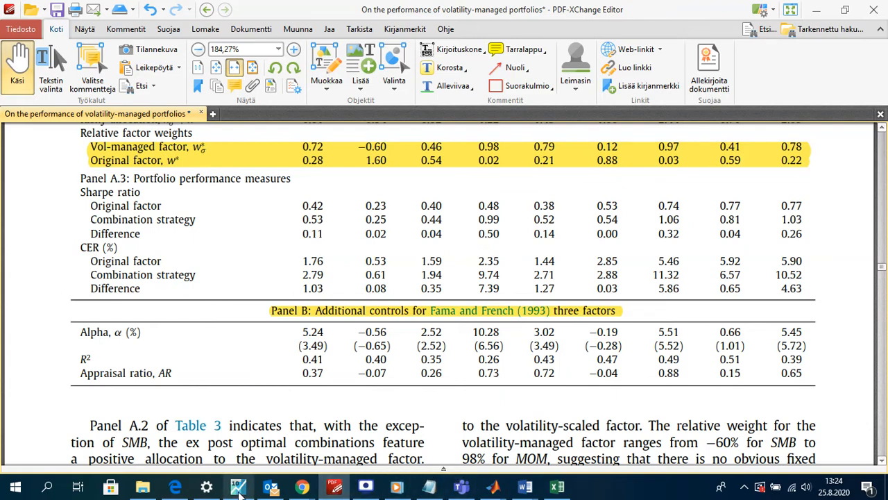
{"action": "left_click", "coordinate": [238, 486]}
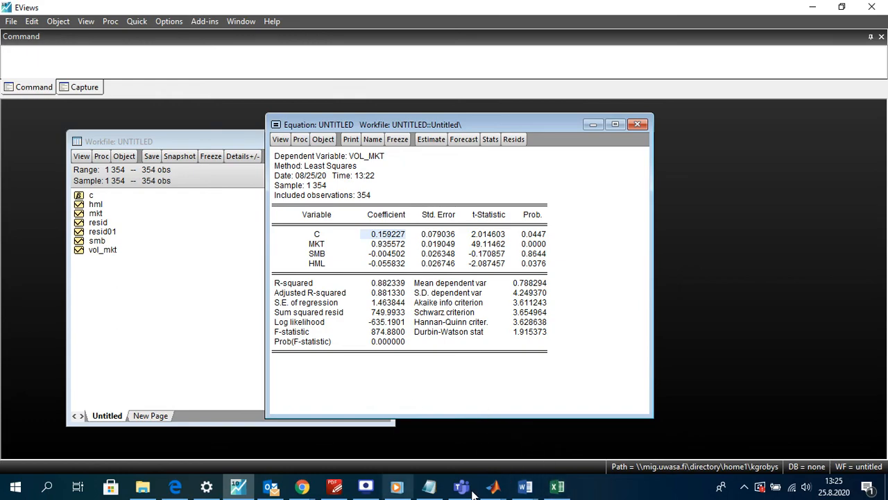
Switch to the Exercise_Volatility_Managing workbook in Excel and inspect the scaling factor and the start of the risk-managed SMB column
{"action": "left_click", "coordinate": [557, 485]}
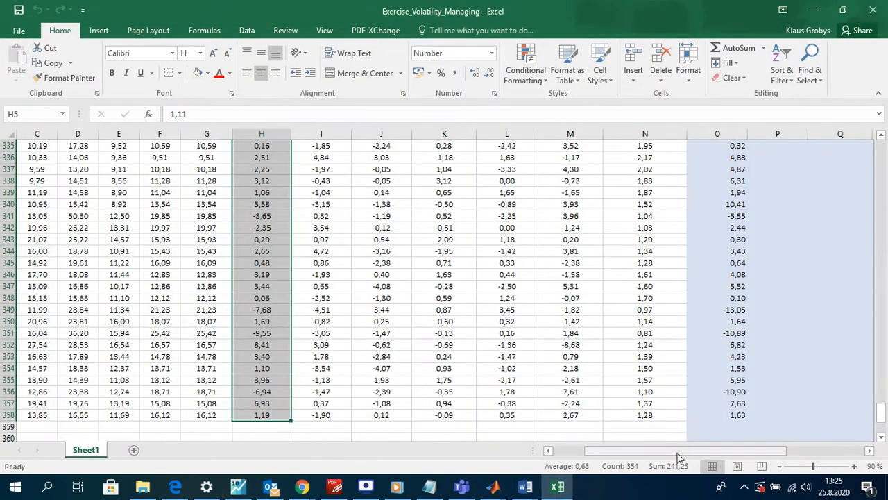
{"action": "left_click_drag", "start_coordinate": [677, 453], "coordinate": [756, 454]}
{"action": "left_click_drag", "start_coordinate": [880, 413], "coordinate": [880, 143]}
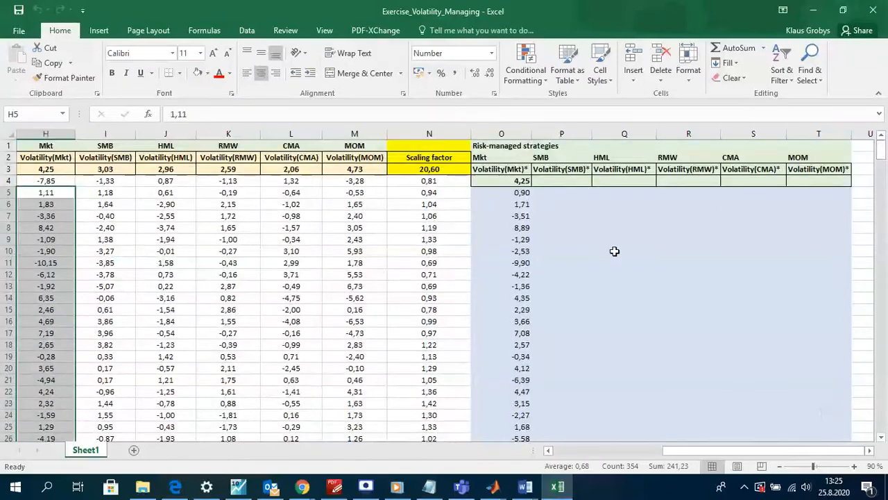
{"action": "left_click", "coordinate": [432, 169]}
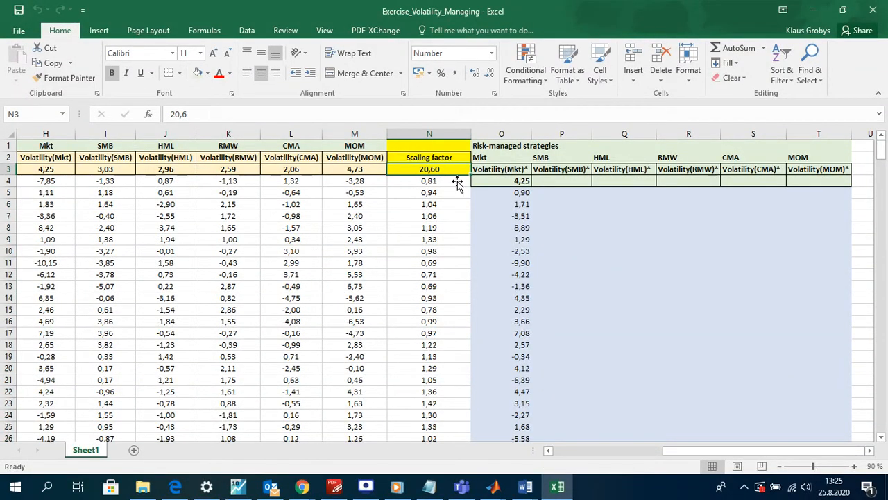
{"action": "left_click", "coordinate": [565, 180]}
{"action": "left_click", "coordinate": [556, 190]}
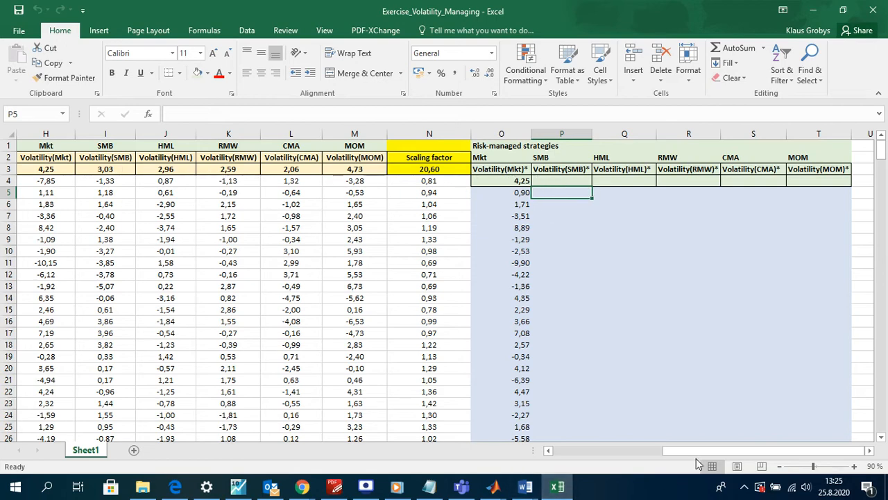
Inspect the SMB volatility formula in I3 alongside the VIX data and the risk-managed strategy columns
{"action": "left_click_drag", "start_coordinate": [697, 450], "coordinate": [680, 450]}
{"action": "left_click", "coordinate": [148, 169]}
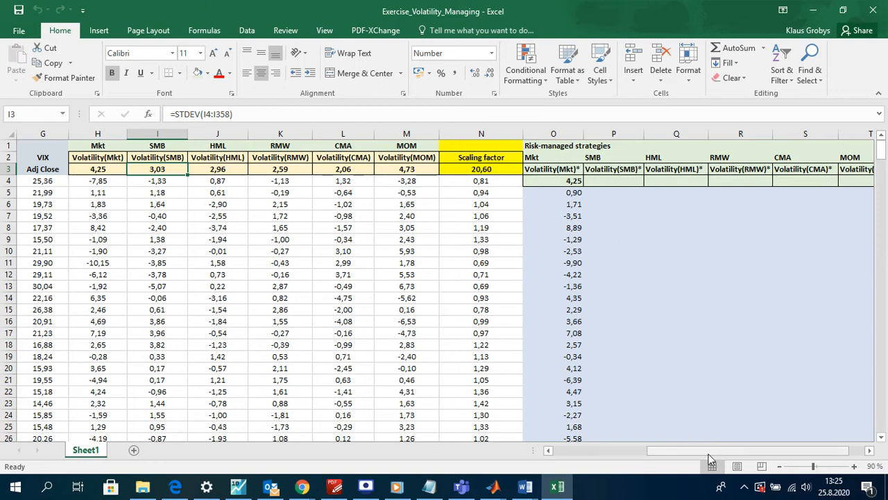
{"action": "left_click_drag", "start_coordinate": [743, 450], "coordinate": [723, 450]}
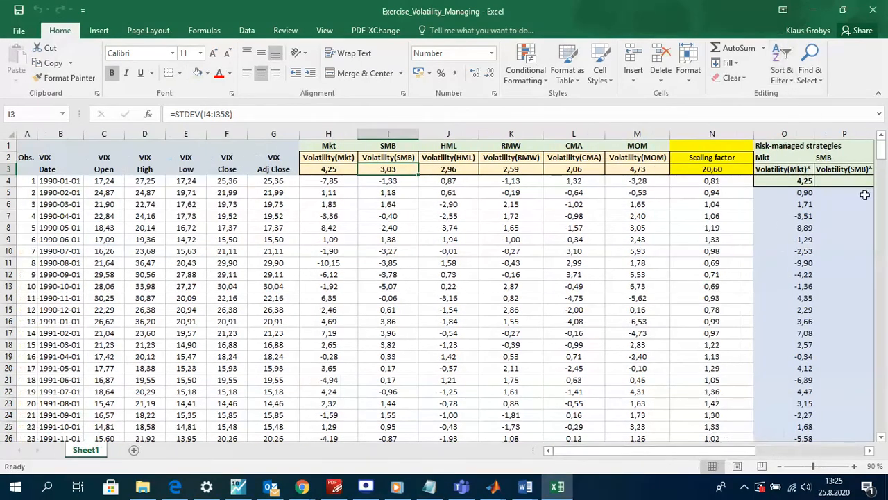
{"action": "left_click_drag", "start_coordinate": [883, 150], "coordinate": [884, 150]}
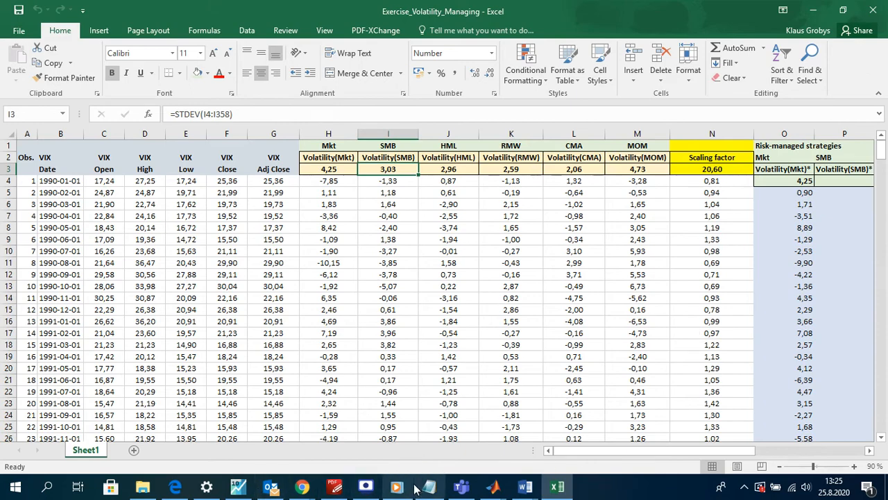
Switch to the paper in PDF-XChange Editor to consult the Panel B results
{"action": "left_click", "coordinate": [335, 486]}
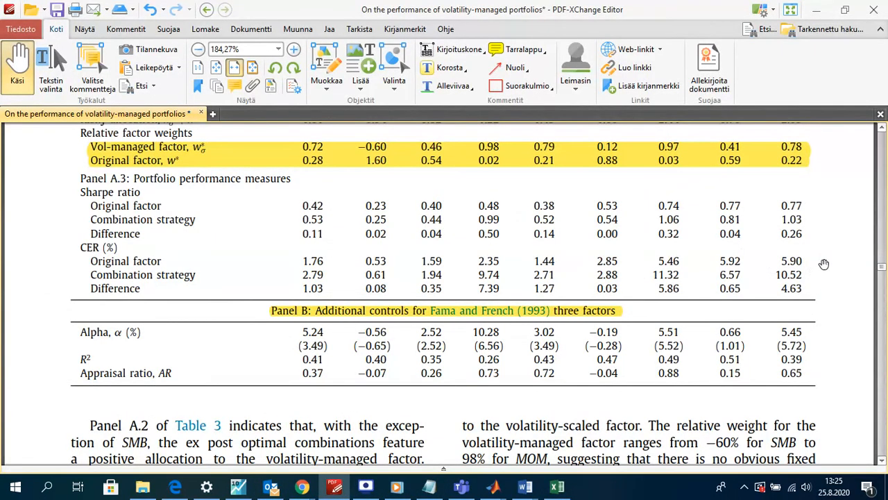